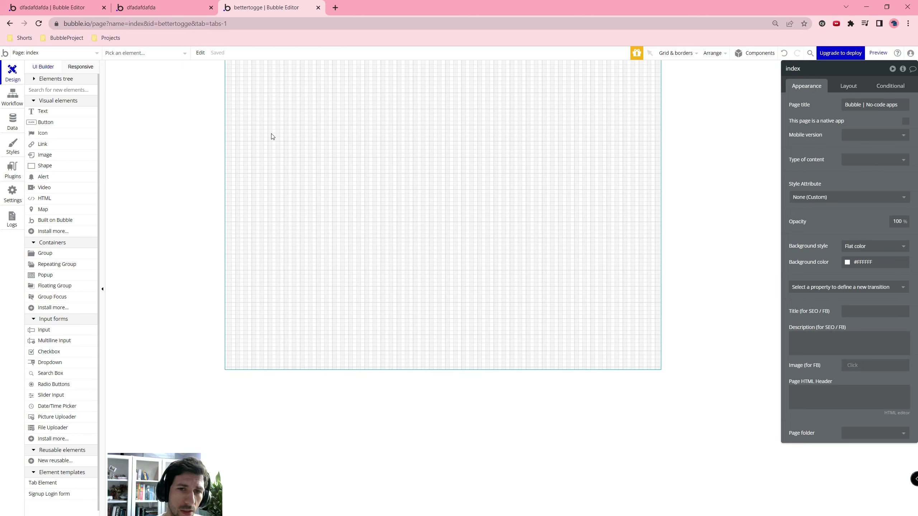
# Create a new option set named 'Levels' under Data > Option sets
pyautogui.click(178, 145)
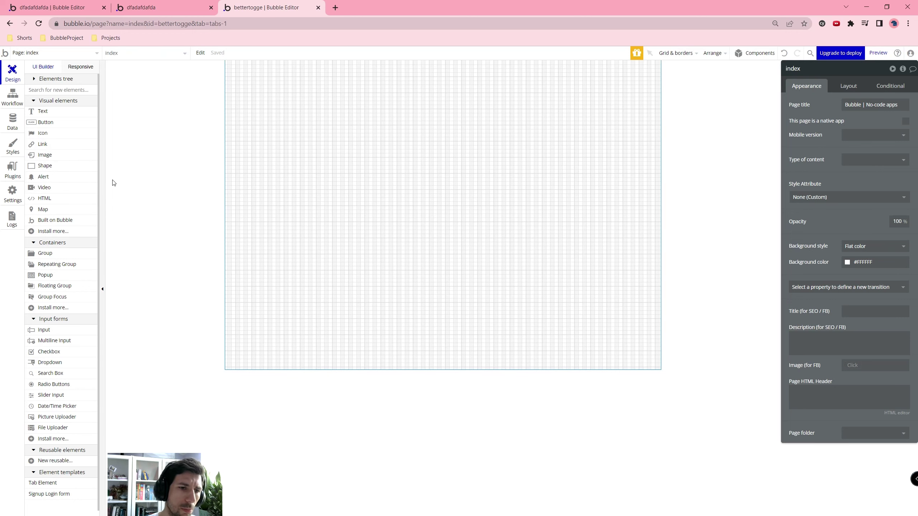
pyautogui.click(12, 123)
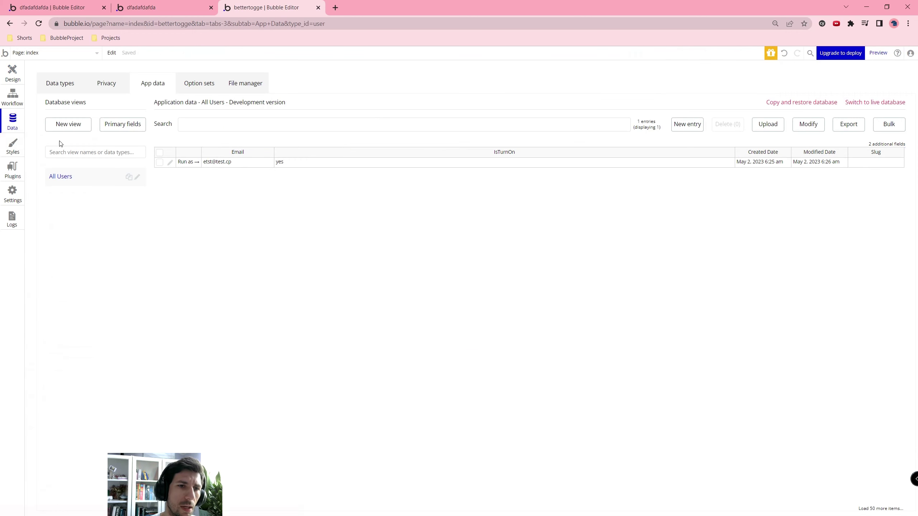
pyautogui.click(60, 84)
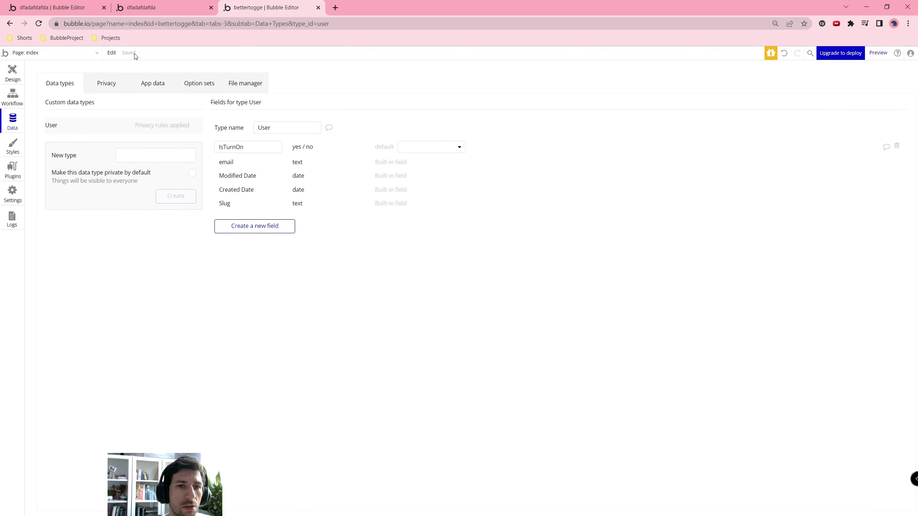
pyautogui.click(189, 84)
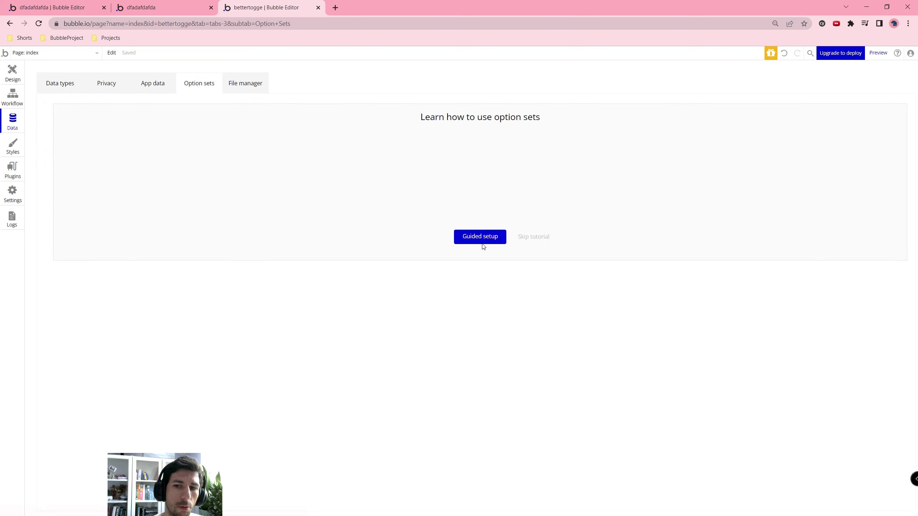
pyautogui.click(519, 242)
pyautogui.click(124, 136)
pyautogui.write('Levels')
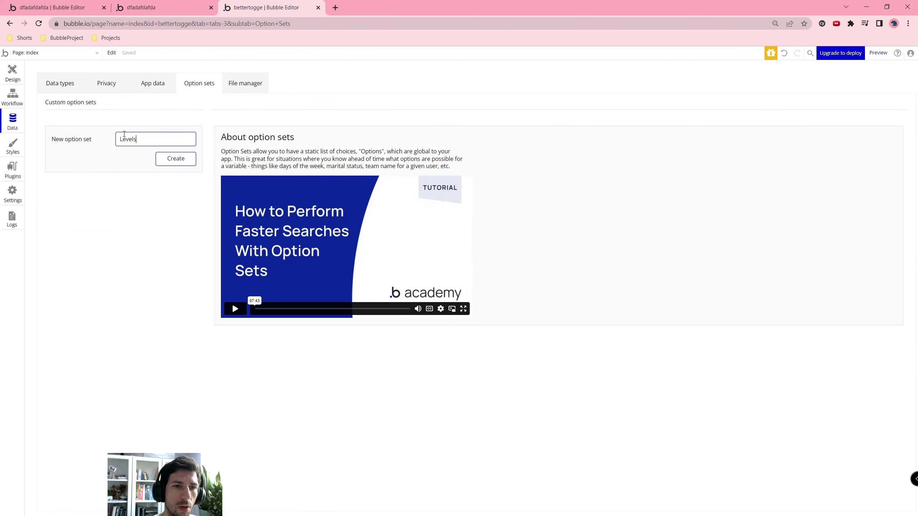
pyautogui.press('Return')
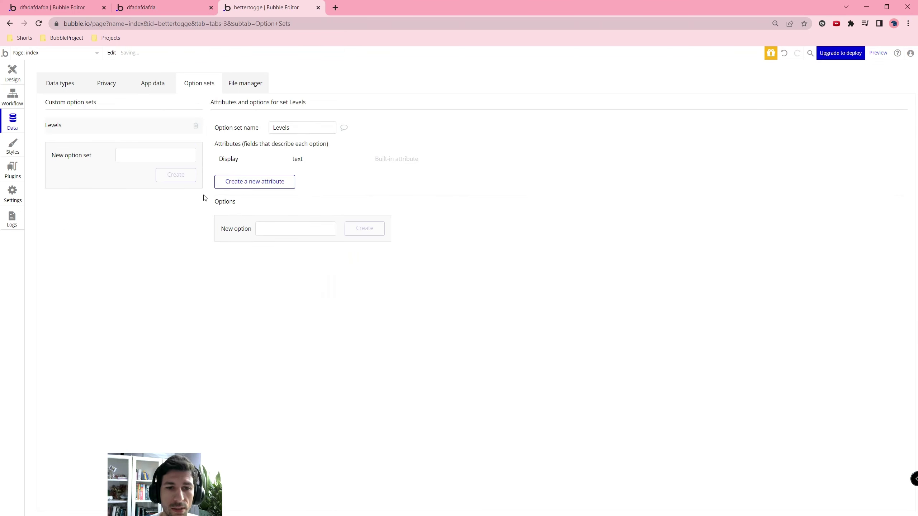
# Add the options Bronze, Silver and Gold to the Levels option set
pyautogui.click(289, 229)
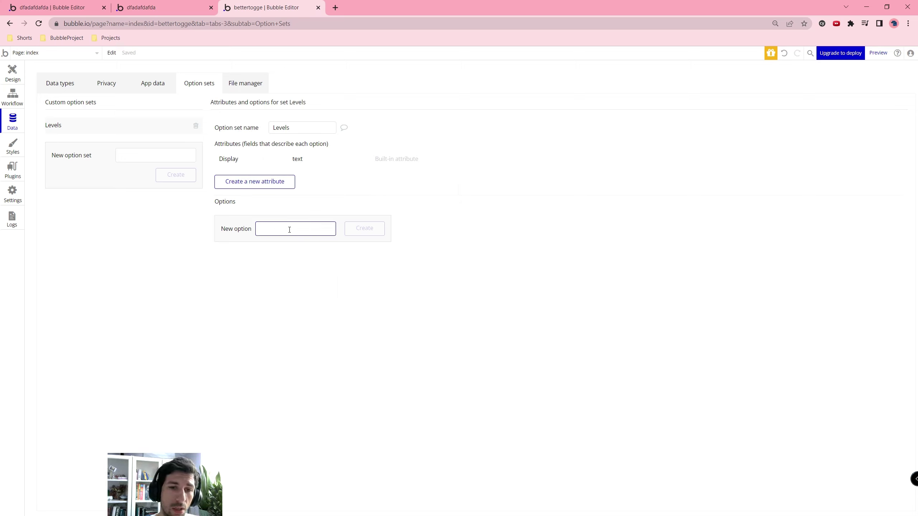
pyautogui.write('Bron')
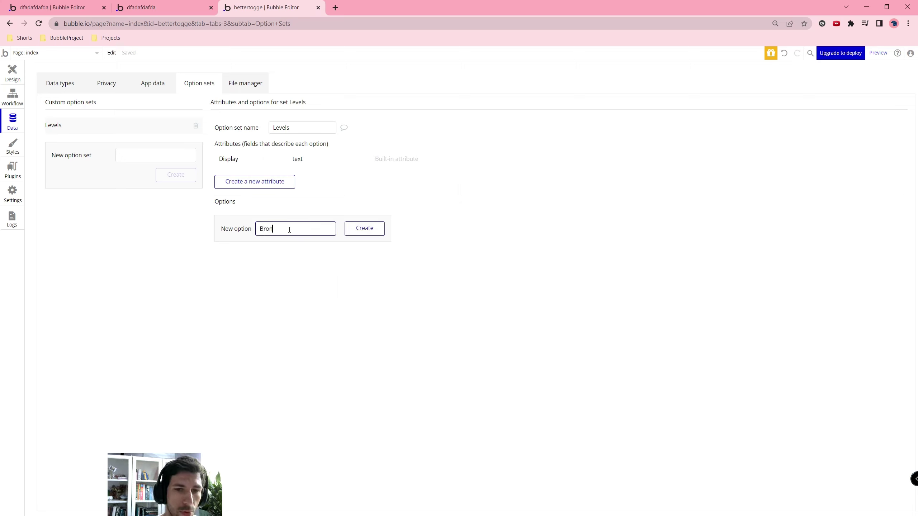
pyautogui.write('ze')
pyautogui.press('Return')
pyautogui.write('Silver')
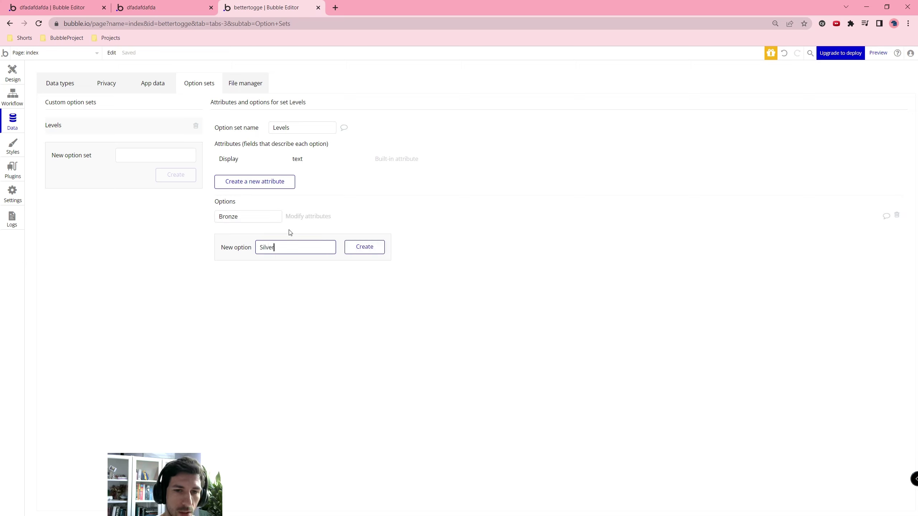
pyautogui.press('Return')
pyautogui.write('Go')
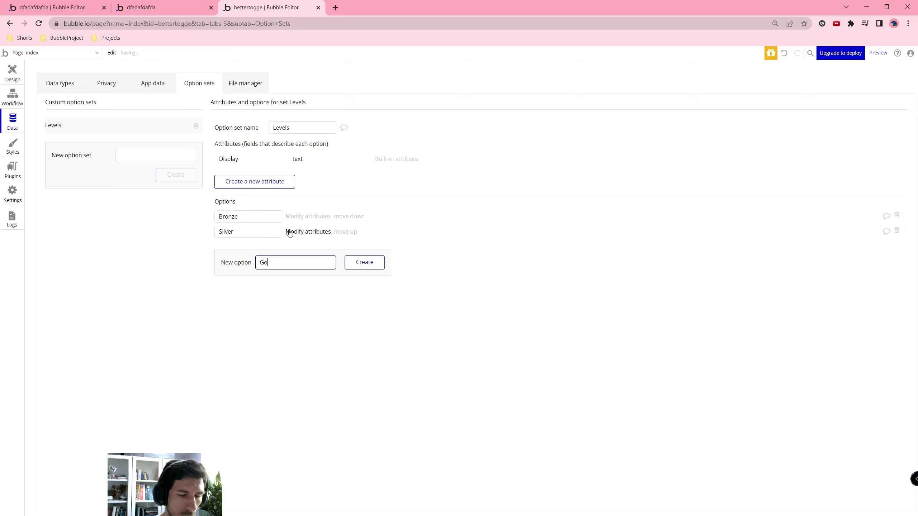
pyautogui.write('ld')
pyautogui.press('Return')
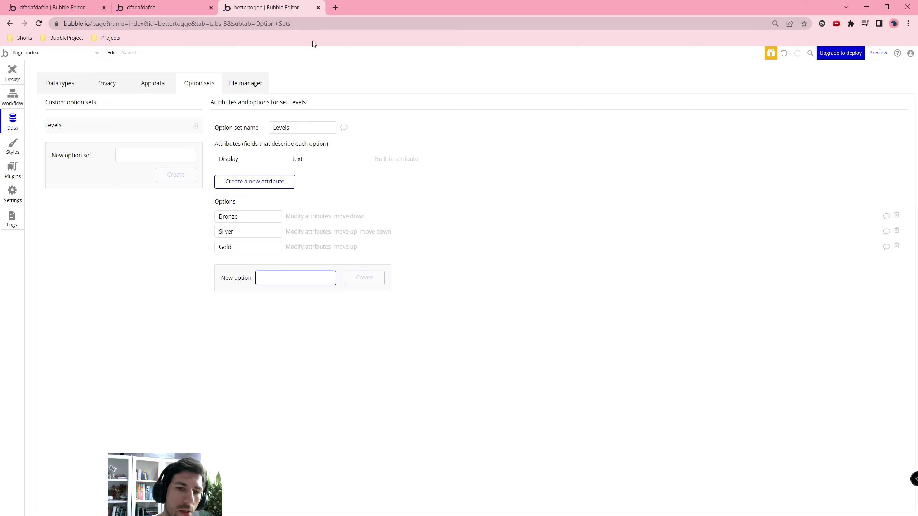
pyautogui.click(286, 186)
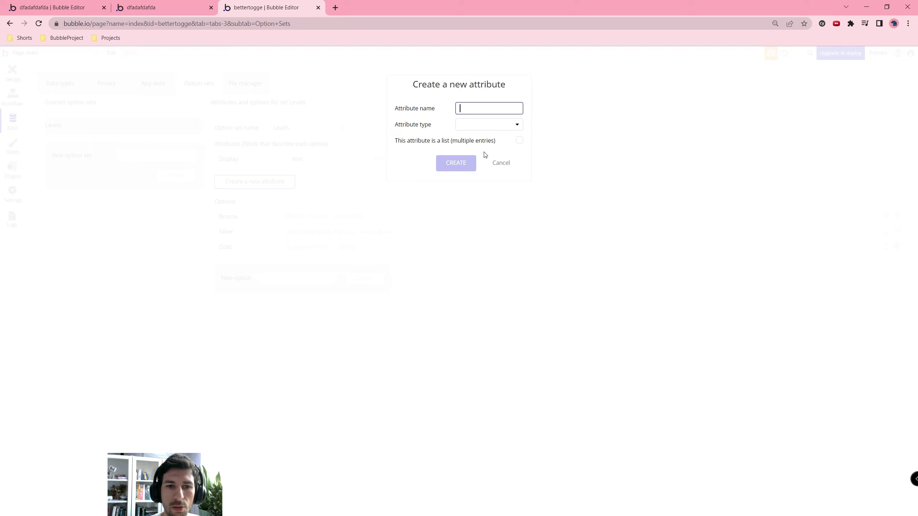
# Add a number attribute named MinPoints to the Levels option set
pyautogui.click(352, 170)
pyautogui.click(271, 186)
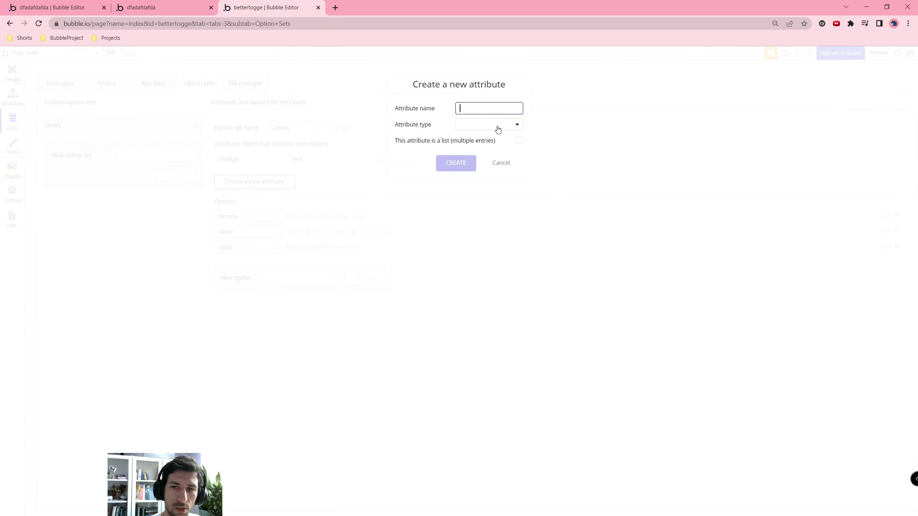
pyautogui.write('MinPoints')
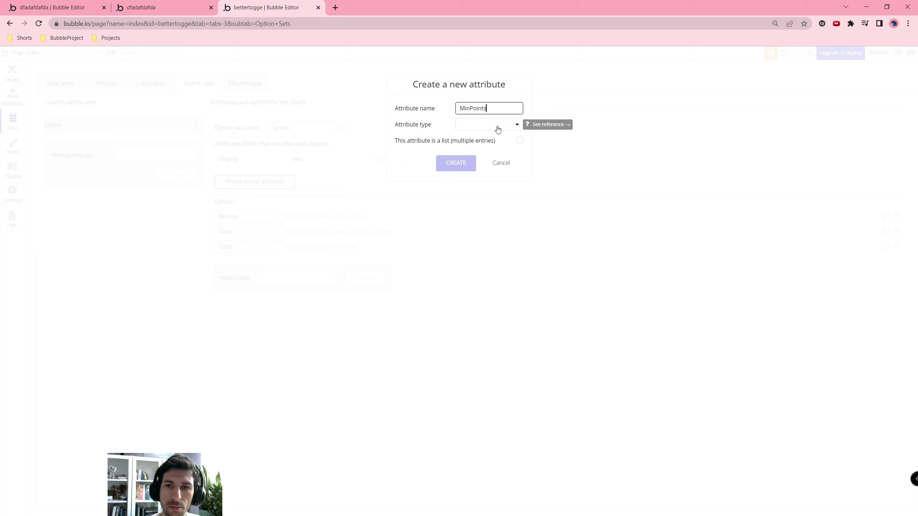
pyautogui.click(496, 142)
pyautogui.click(484, 127)
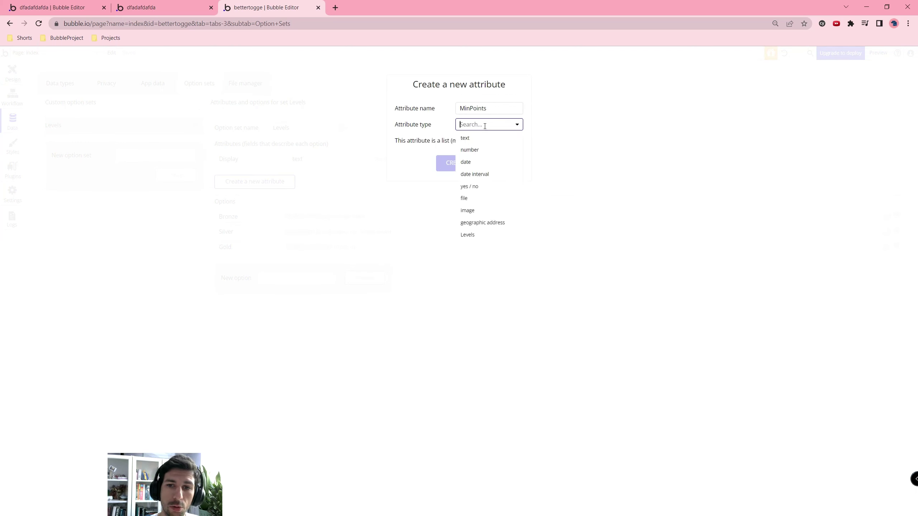
pyautogui.rightClick(437, 135)
pyautogui.click(474, 130)
pyautogui.click(474, 130)
pyautogui.click(476, 150)
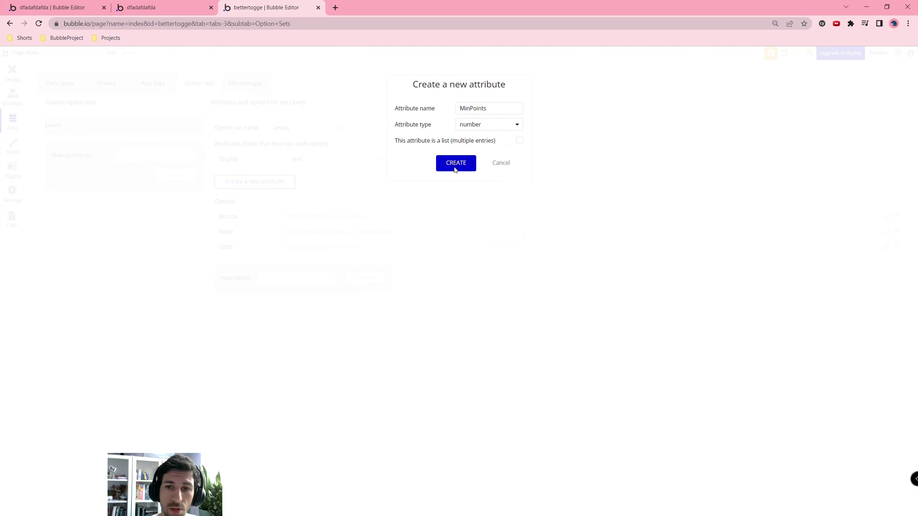
pyautogui.click(454, 164)
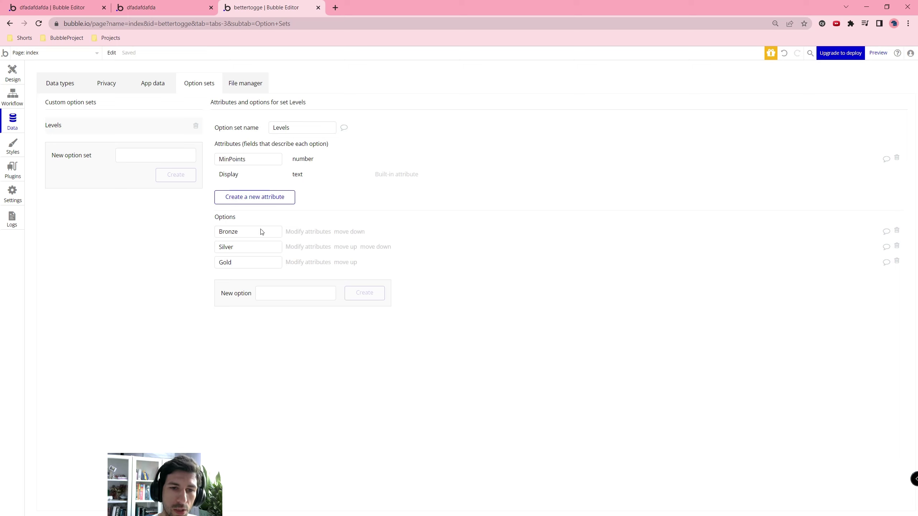
# Add a second number attribute, MaxPoints, to Levels and open Bronze's attribute values
pyautogui.click(246, 203)
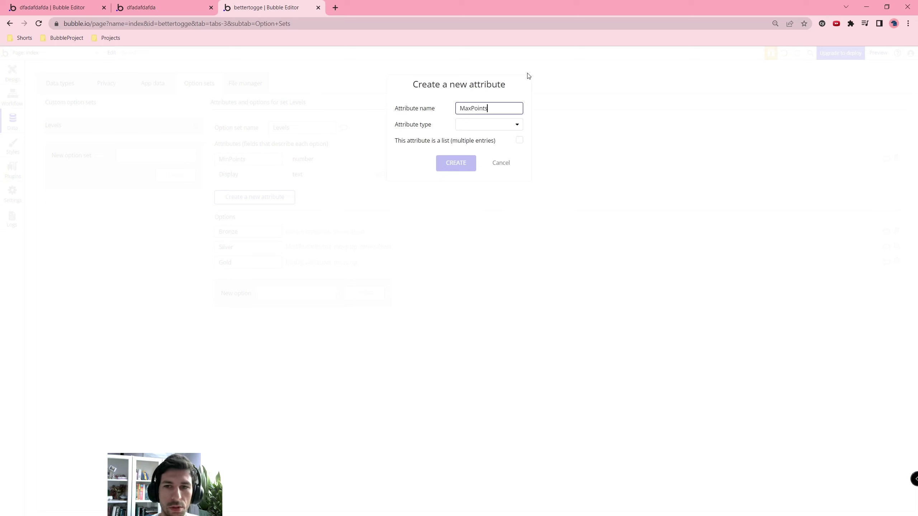
pyautogui.click(503, 125)
pyautogui.click(476, 156)
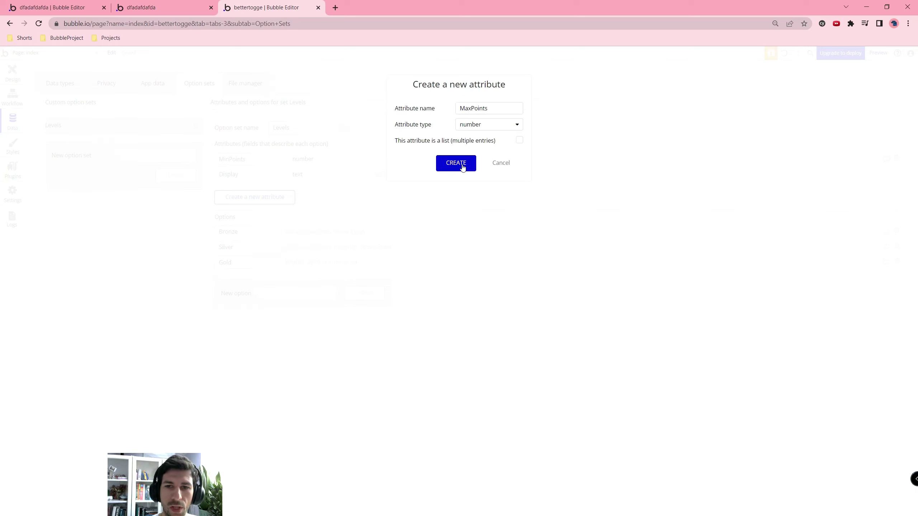
pyautogui.click(465, 164)
pyautogui.click(307, 247)
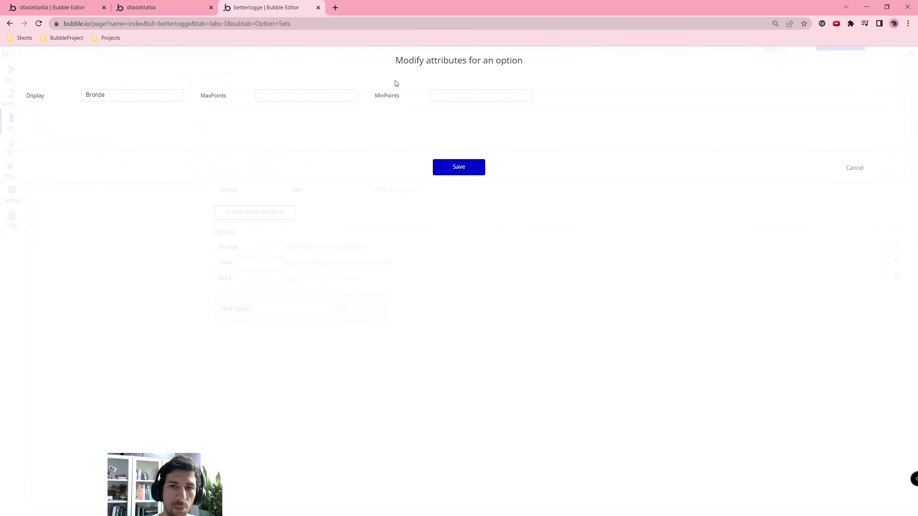
# Enter and save the MinPoints and MaxPoints ranges for Bronze, Silver and Gold
pyautogui.click(308, 95)
pyautogui.click(493, 95)
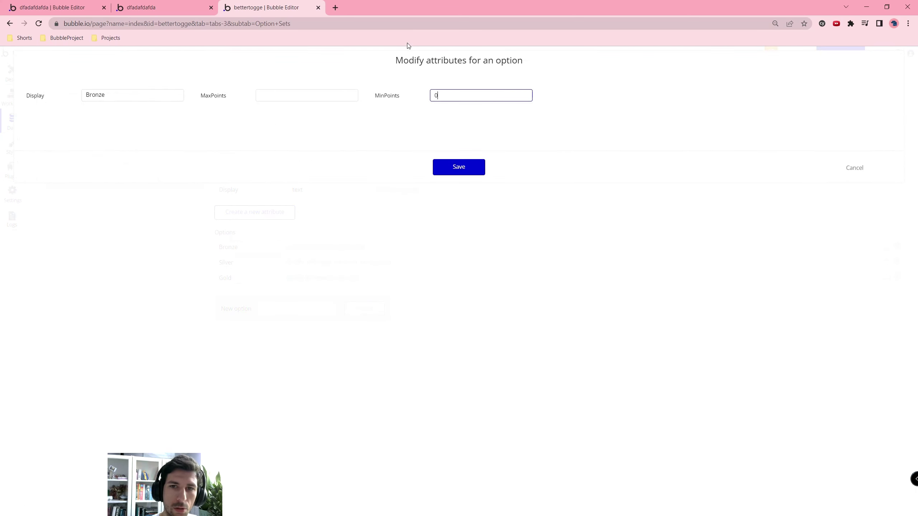
pyautogui.click(318, 91)
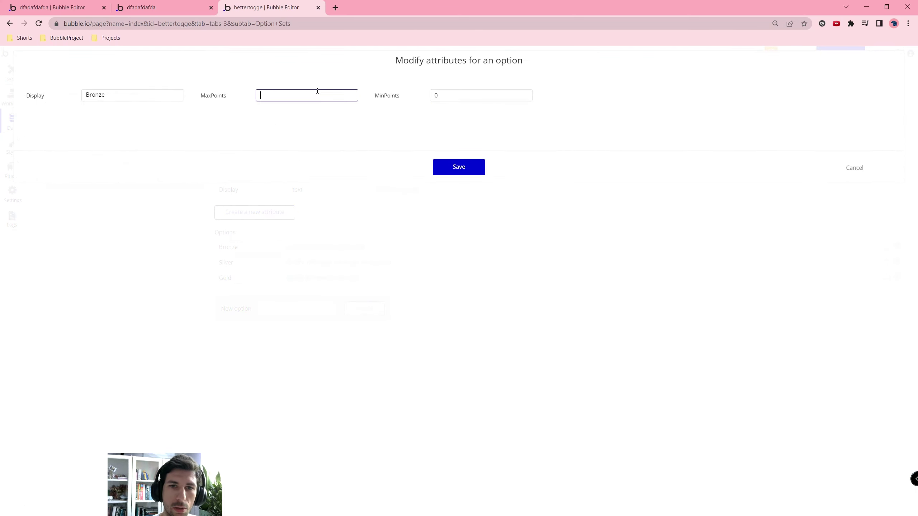
pyautogui.click(455, 171)
pyautogui.click(300, 263)
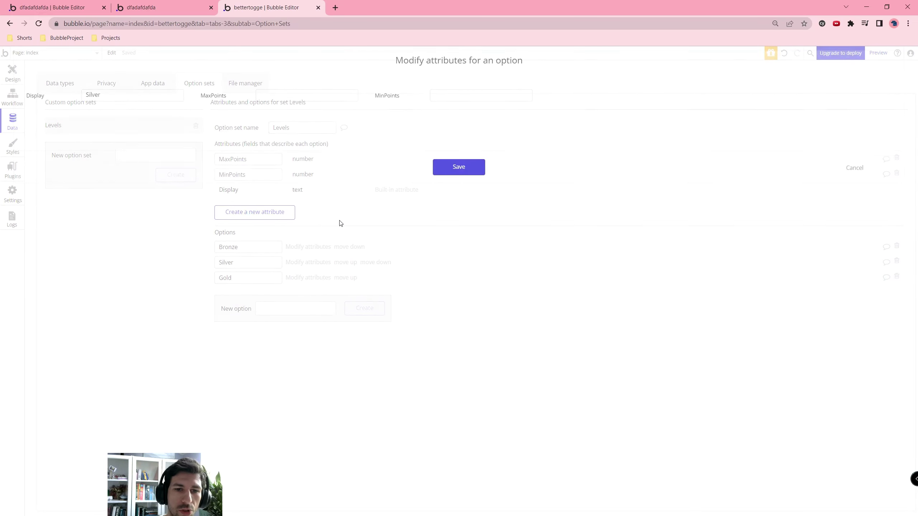
pyautogui.click(434, 95)
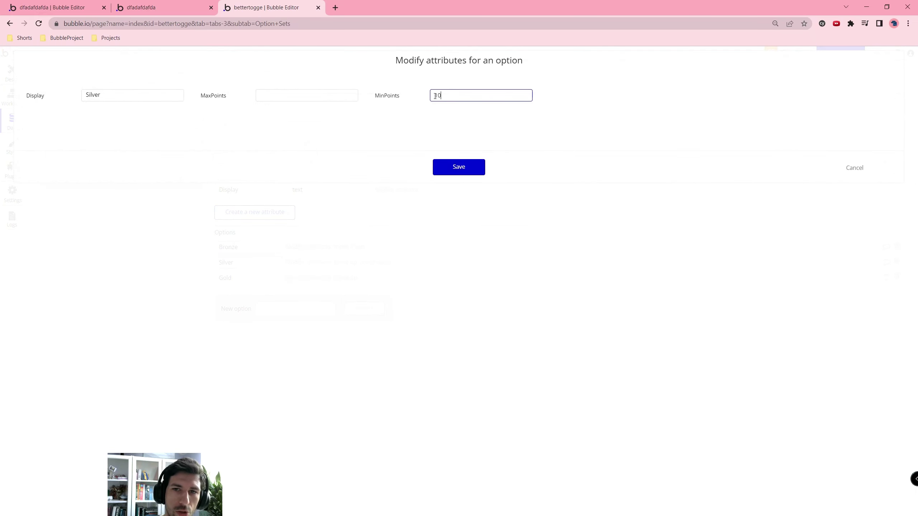
pyautogui.click(331, 99)
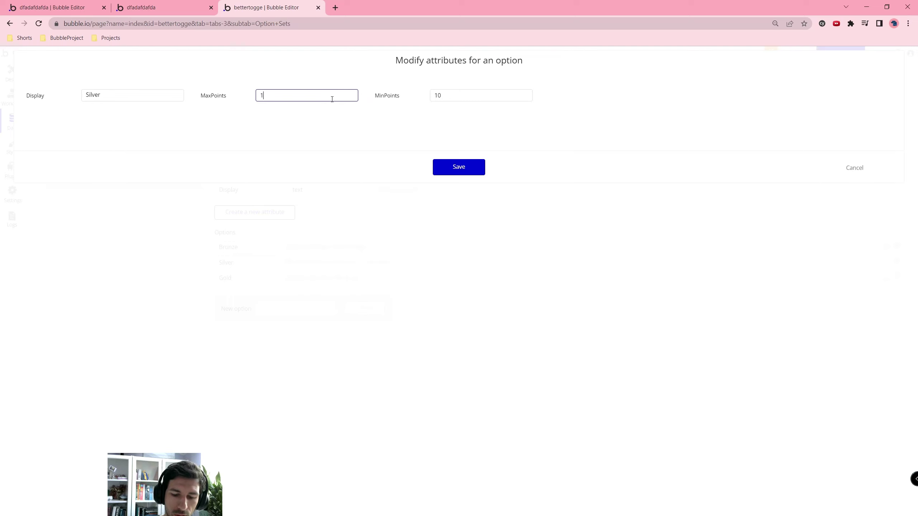
pyautogui.click(473, 167)
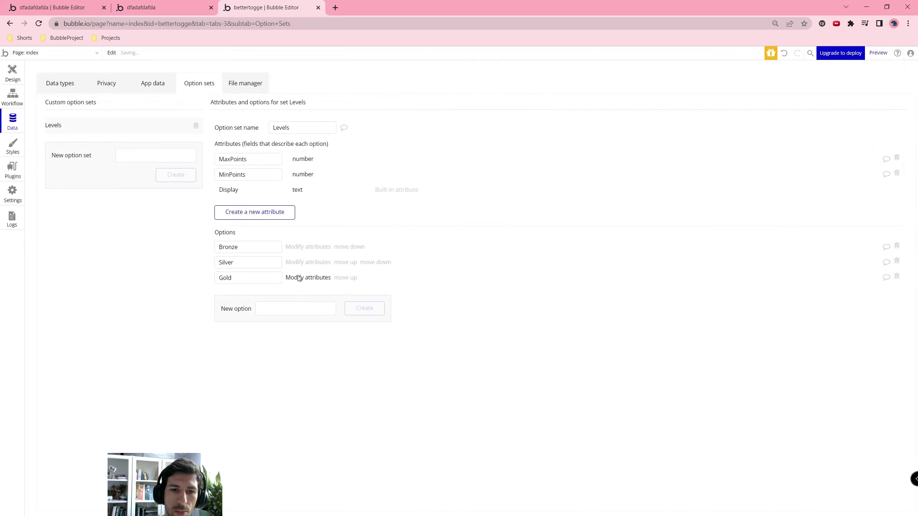
pyautogui.click(288, 278)
pyautogui.click(477, 95)
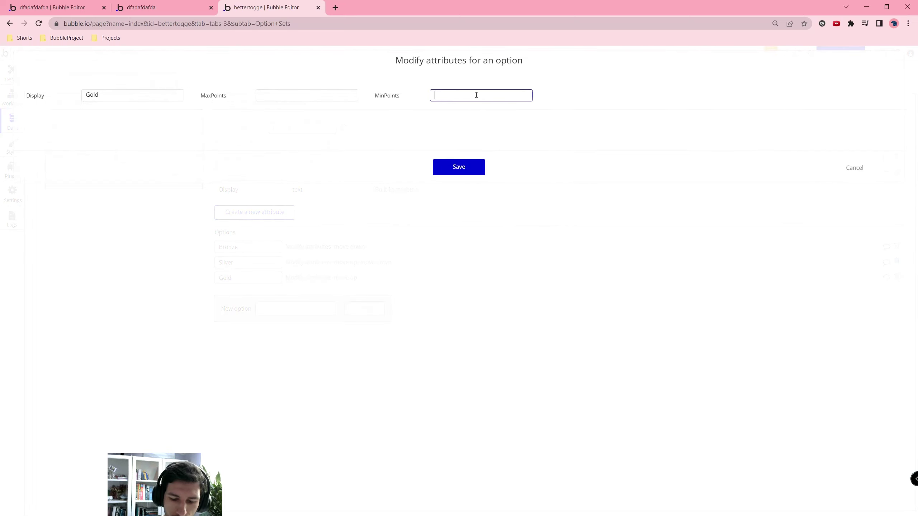
pyautogui.click(323, 92)
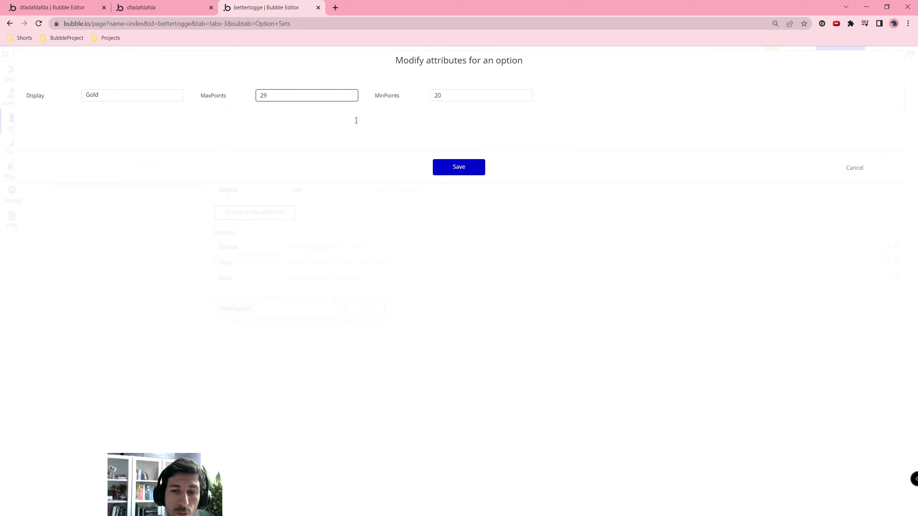
pyautogui.click(452, 172)
# Add a fourth Levels option, Ultra, with MinPoints 30, then return to page design
pyautogui.click(267, 303)
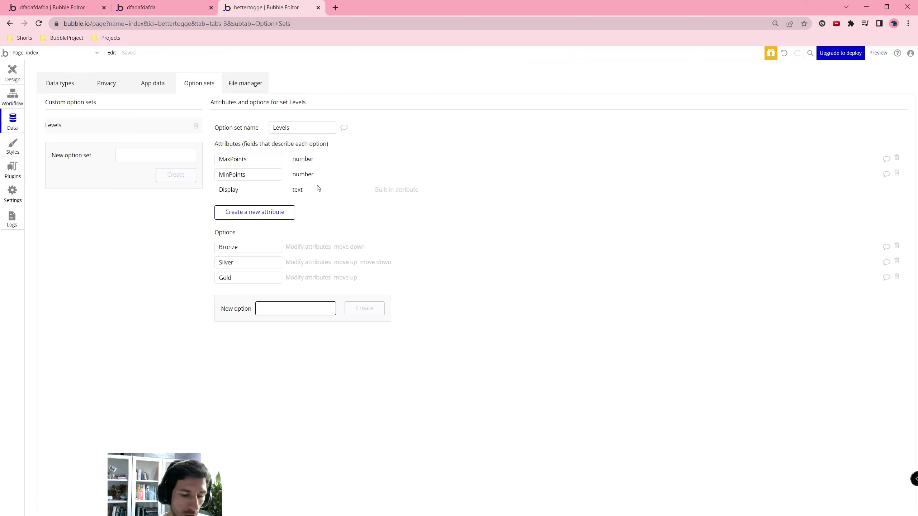
pyautogui.write('Ultra')
pyautogui.press('Return')
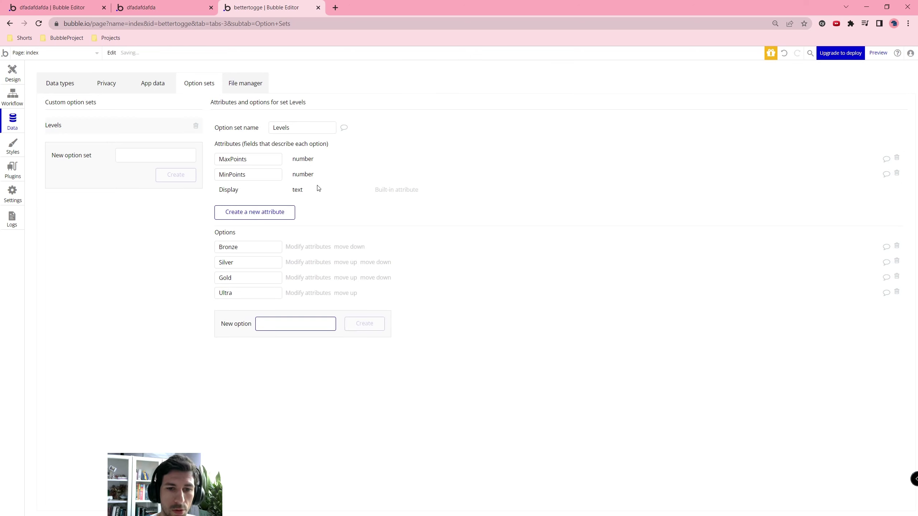
pyautogui.click(314, 293)
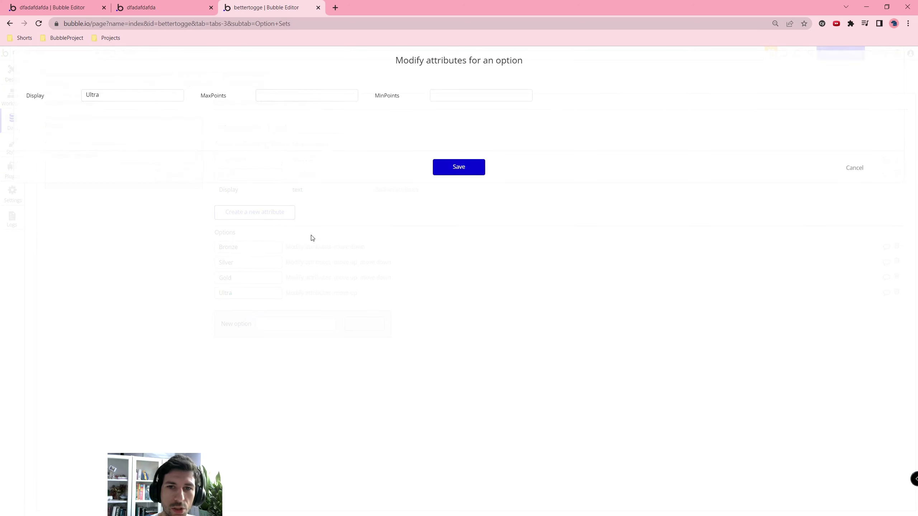
pyautogui.click(463, 95)
pyautogui.click(456, 168)
pyautogui.click(310, 294)
pyautogui.moveTo(479, 92); pyautogui.dragTo(357, 98)
pyautogui.click(473, 170)
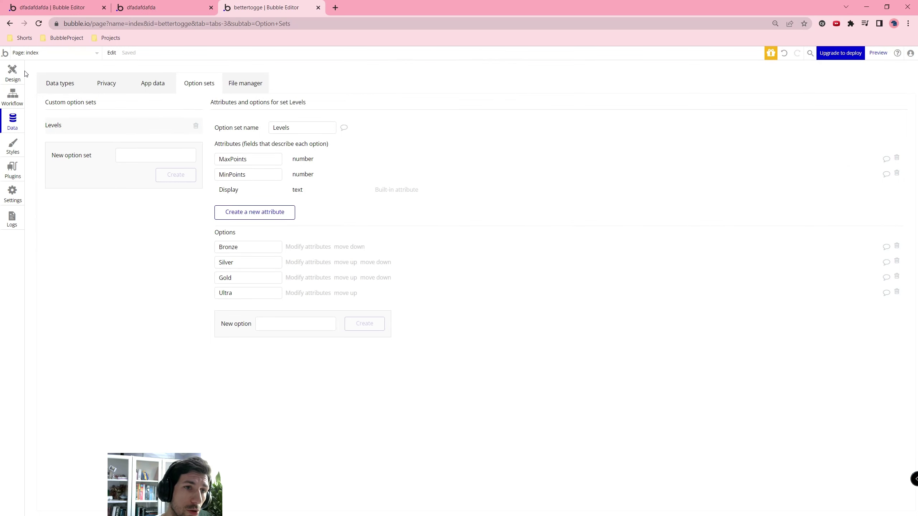
pyautogui.click(12, 71)
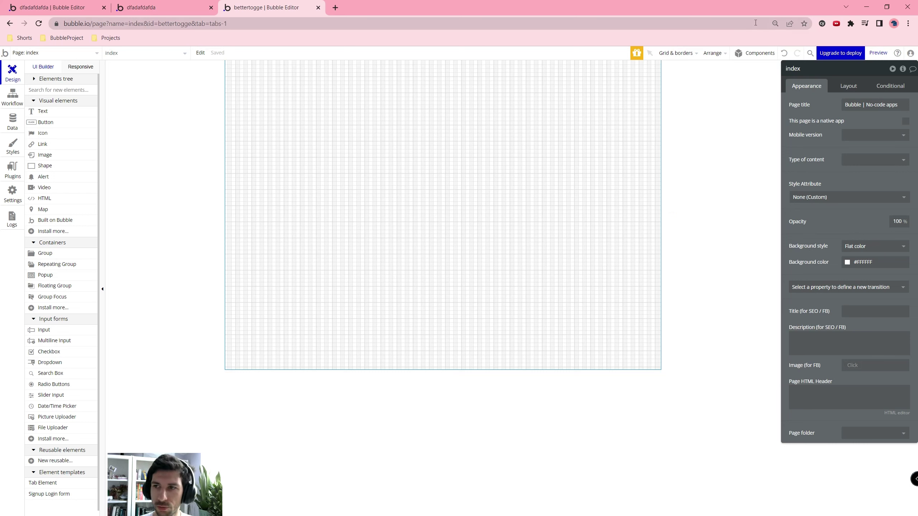
# Set the index page's container layout to Column
pyautogui.click(855, 92)
pyautogui.click(867, 104)
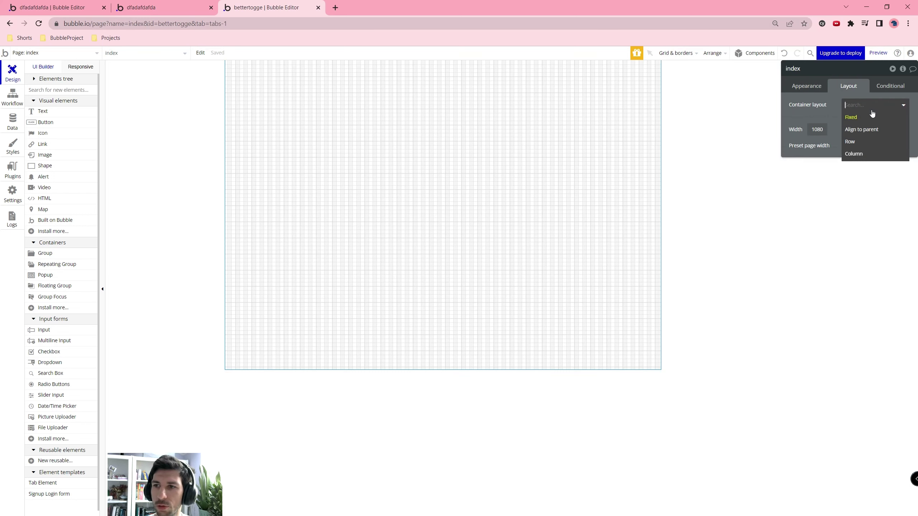
pyautogui.click(875, 154)
# Draw a centred repeating group 600 px wide, min height 0, with Row cell layout
pyautogui.click(56, 264)
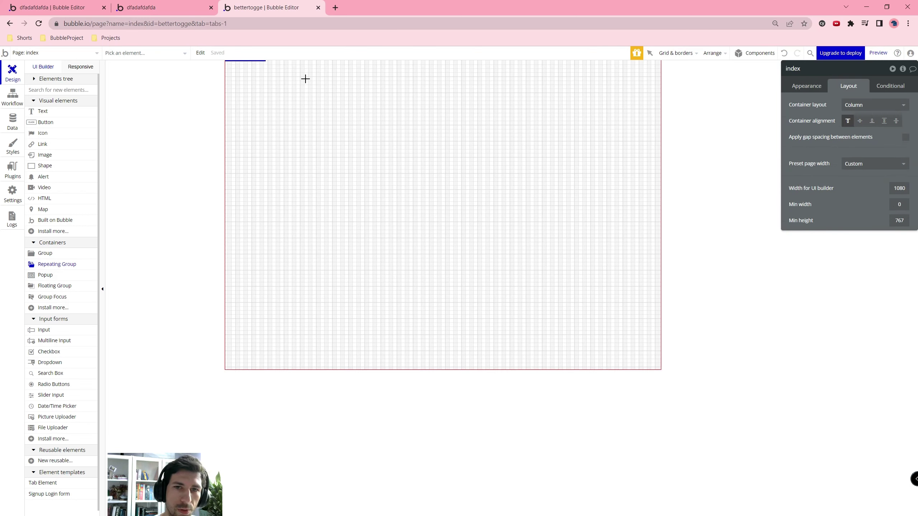
pyautogui.moveTo(303, 78); pyautogui.dragTo(509, 177)
pyautogui.click(892, 173)
pyautogui.doubleClick(824, 220)
pyautogui.write('600')
pyautogui.press('Tab')
pyautogui.write('0')
pyautogui.press('Tab')
pyautogui.click(872, 104)
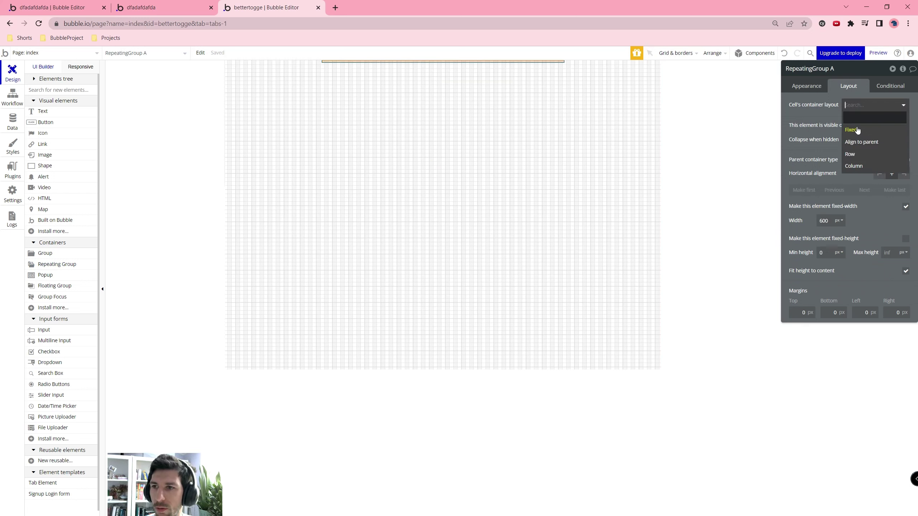
pyautogui.click(862, 154)
# Set the repeating group's content type to Levels with data source All Levels
pyautogui.click(807, 85)
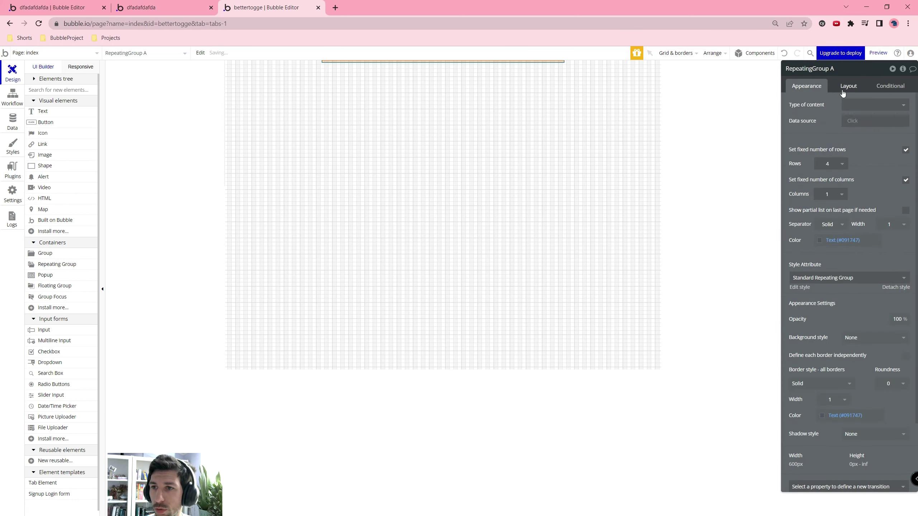
pyautogui.click(868, 105)
pyautogui.scroll(-1, 861, 244)
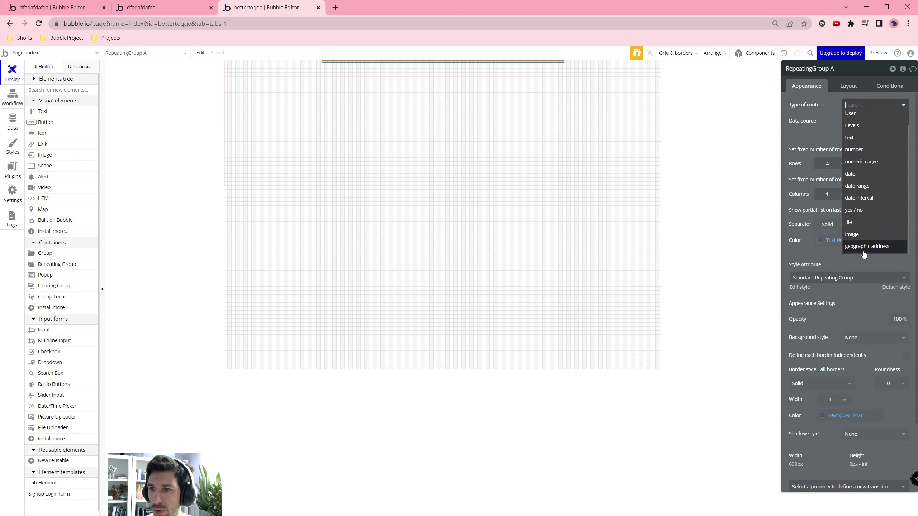
pyautogui.scroll(1, 867, 155)
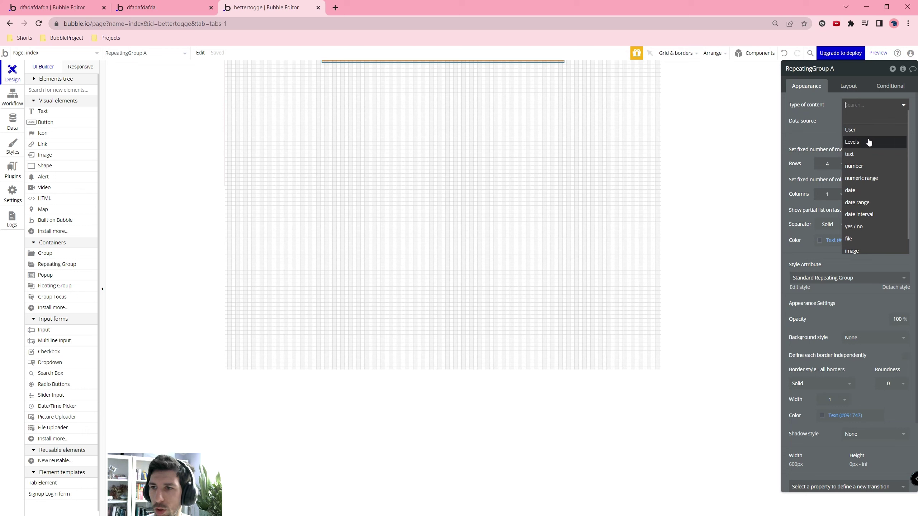
pyautogui.click(869, 142)
pyautogui.click(858, 120)
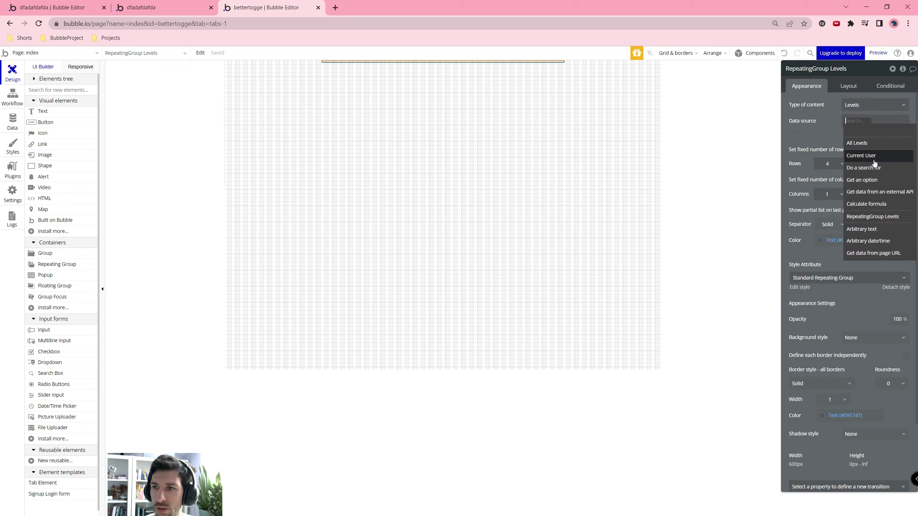
pyautogui.click(864, 143)
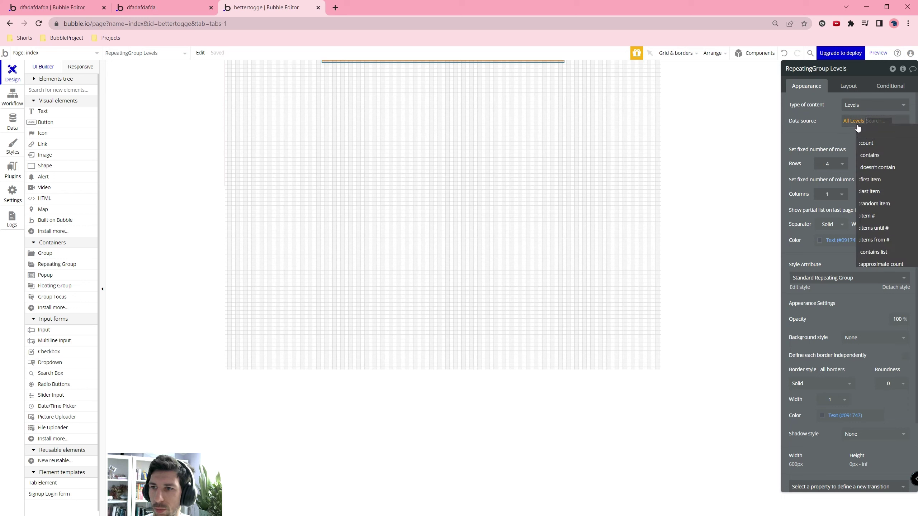
# Sort All Levels by MaxPoints in ascending order
pyautogui.click(880, 122)
pyautogui.click(880, 122)
pyautogui.write('so')
pyautogui.click(867, 143)
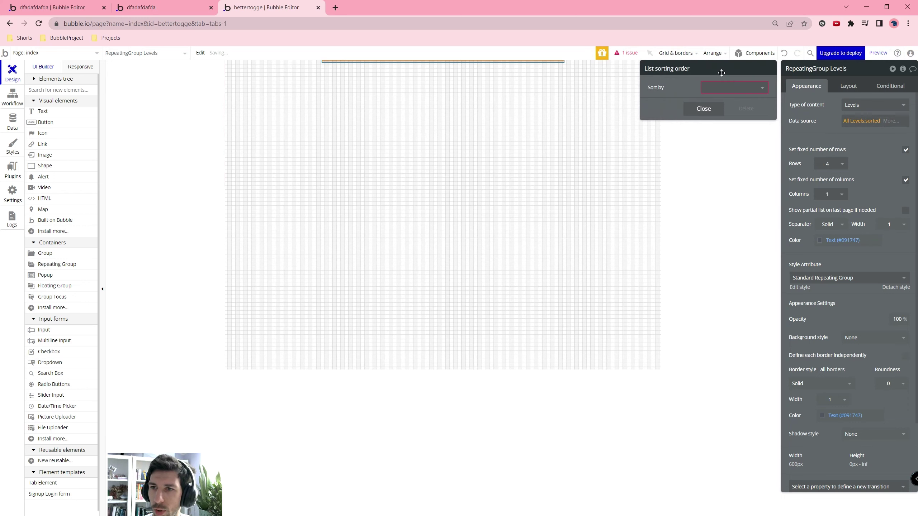
pyautogui.click(719, 88)
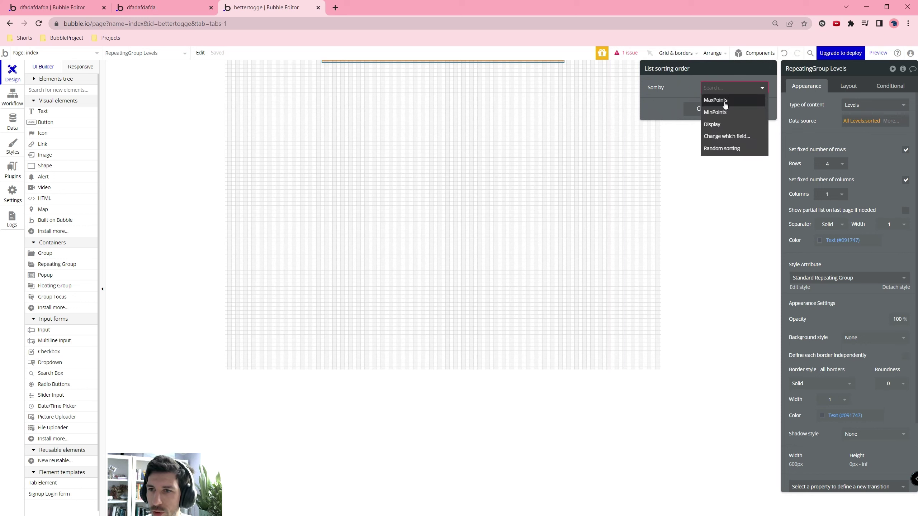
pyautogui.click(725, 105)
pyautogui.click(716, 103)
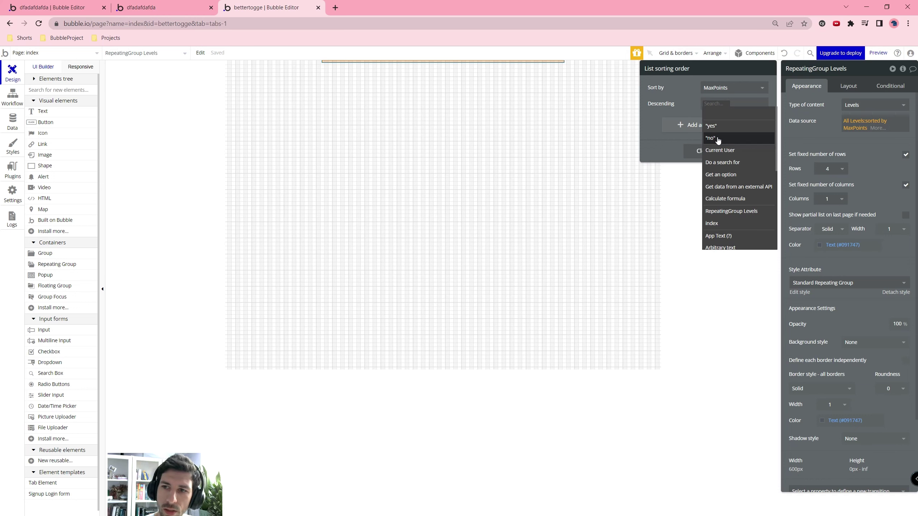
pyautogui.click(718, 140)
pyautogui.click(700, 151)
# Turn off the fixed number of rows and set the minimum row height to 0
pyautogui.click(830, 169)
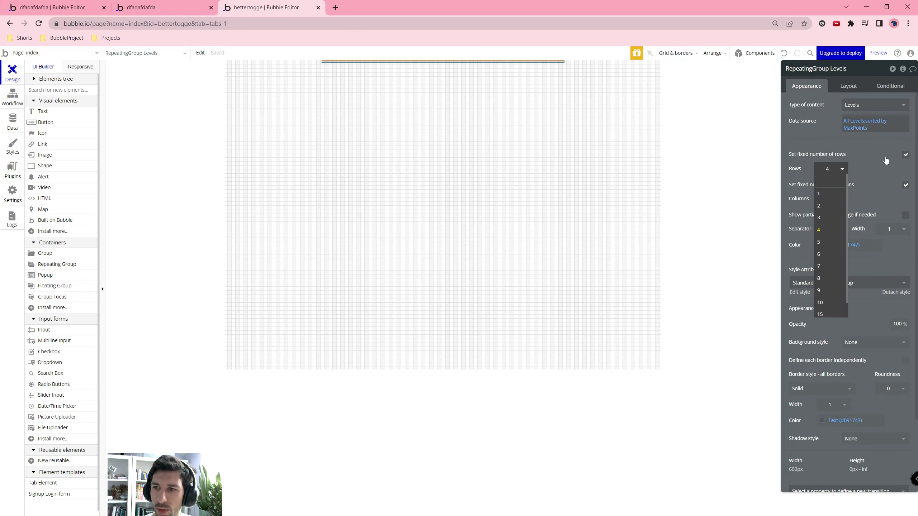
pyautogui.click(906, 155)
pyautogui.click(906, 154)
pyautogui.click(857, 170)
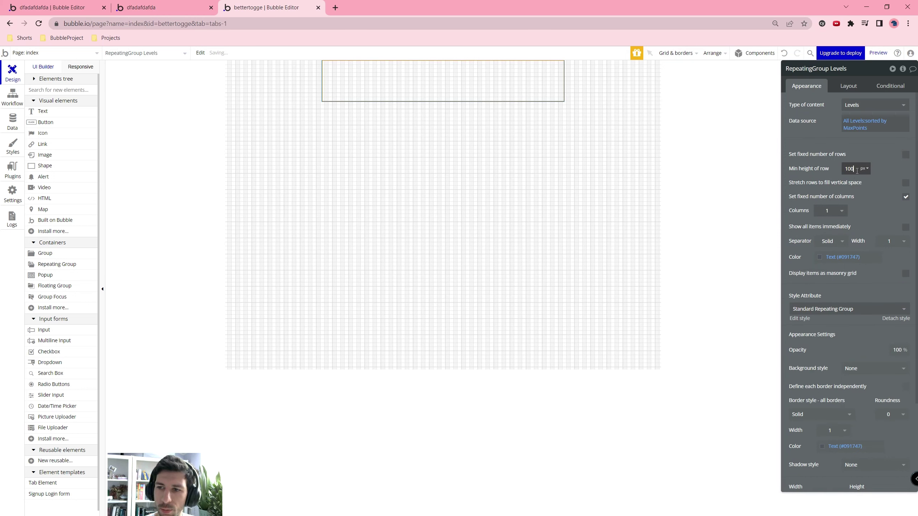
pyautogui.press('BackSpace')
pyautogui.press('BackSpace')
pyautogui.press('BackSpace')
pyautogui.write('0')
pyautogui.press('Tab')
pyautogui.click(40, 80)
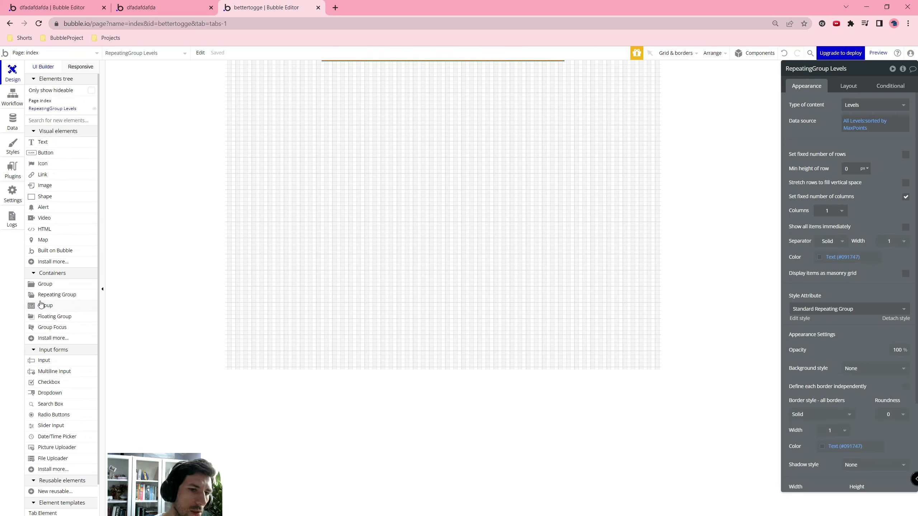
pyautogui.rightClick(29, 253)
pyautogui.click(212, 178)
pyautogui.click(51, 143)
# Nest a non-fixed-width text in the repeating group showing Current cell's Levels's Display
pyautogui.click(336, 116)
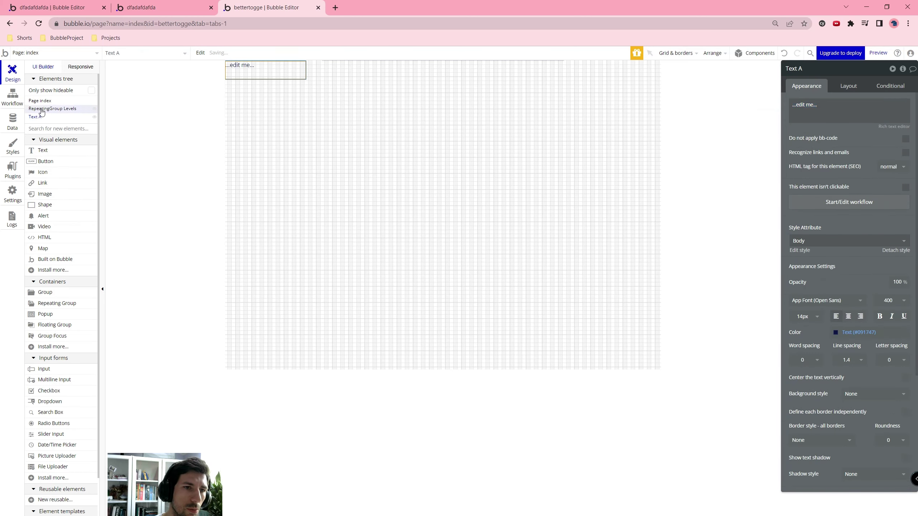
pyautogui.moveTo(42, 112); pyautogui.dragTo(45, 108)
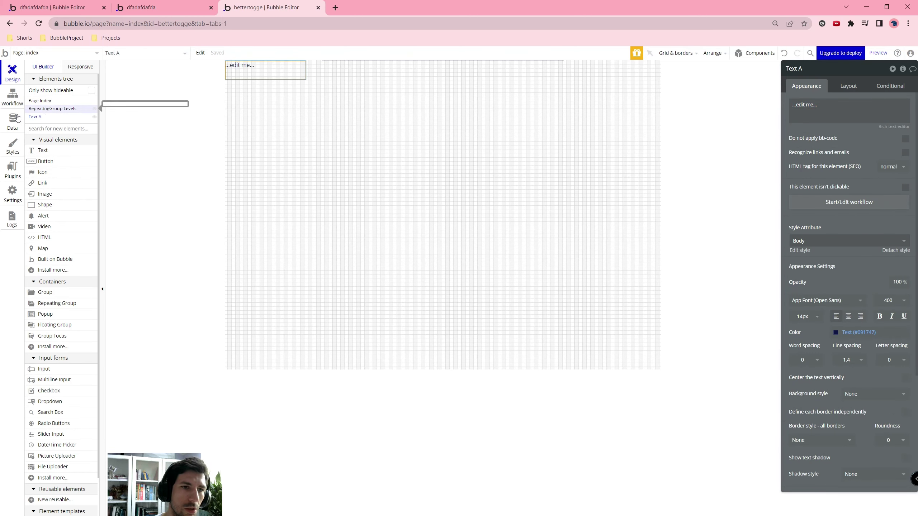
pyautogui.click(848, 85)
pyautogui.click(905, 181)
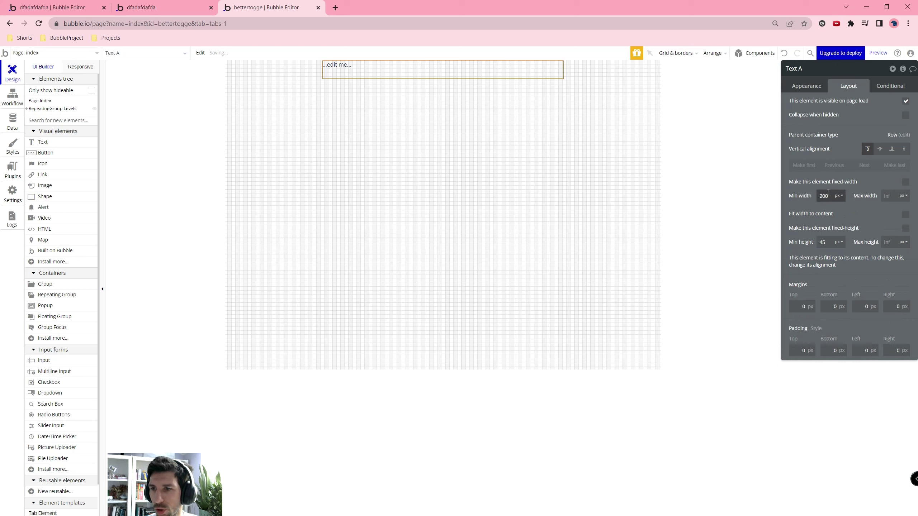
pyautogui.write('0')
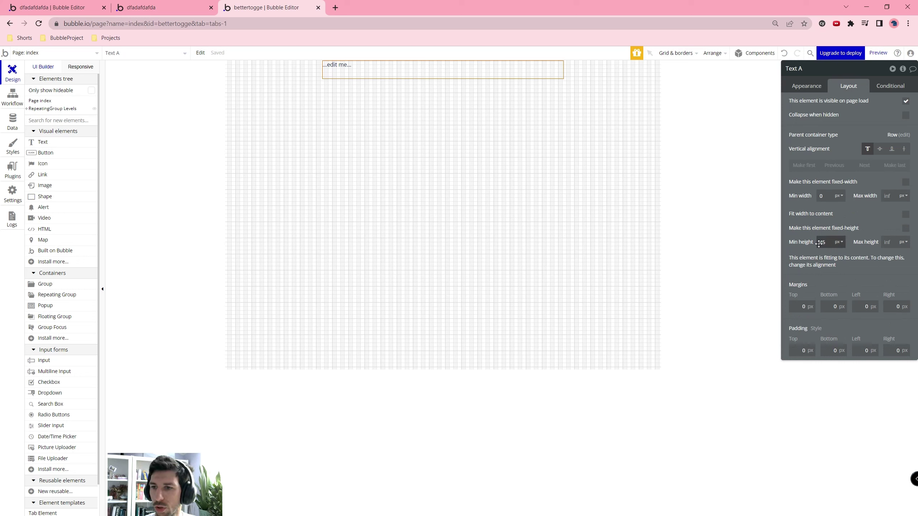
pyautogui.click(807, 86)
pyautogui.click(762, 105)
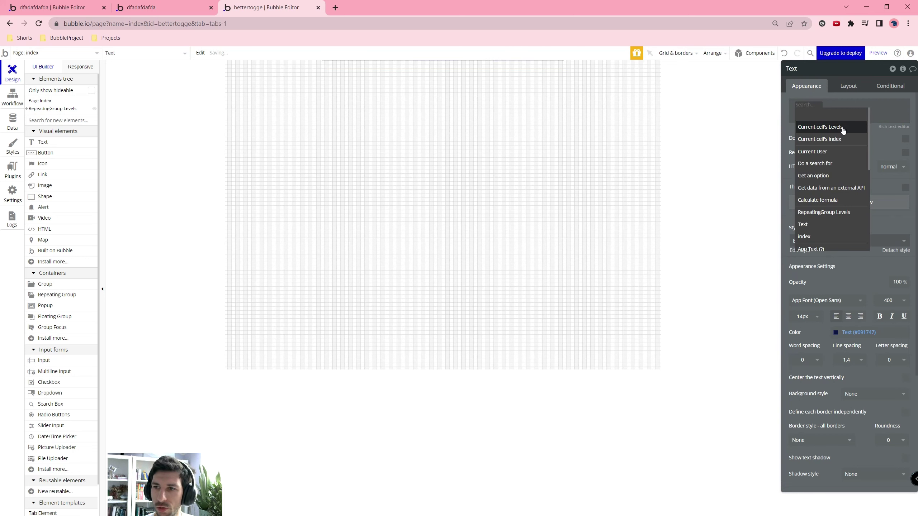
pyautogui.click(831, 127)
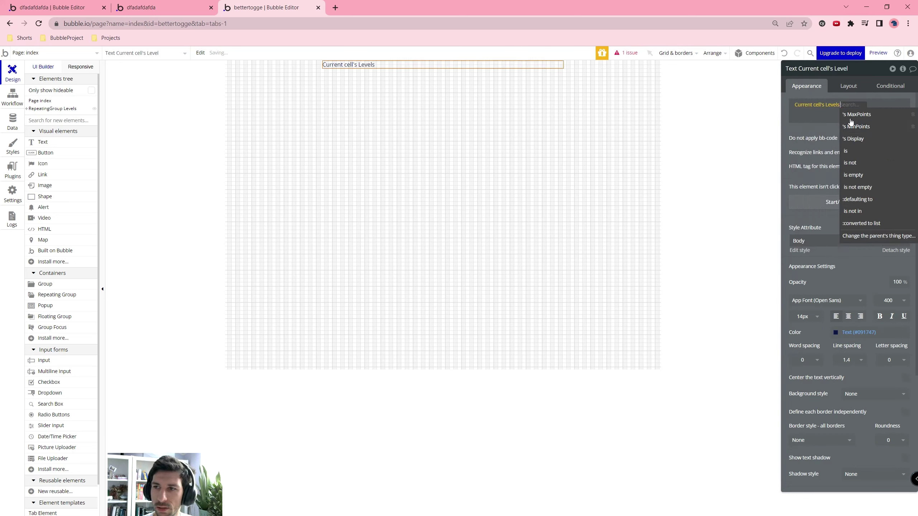
pyautogui.click(857, 144)
# Add two text copies beside it showing the level's MinPoints and MaxPoints
pyautogui.moveTo(395, 65); pyautogui.dragTo(515, 64)
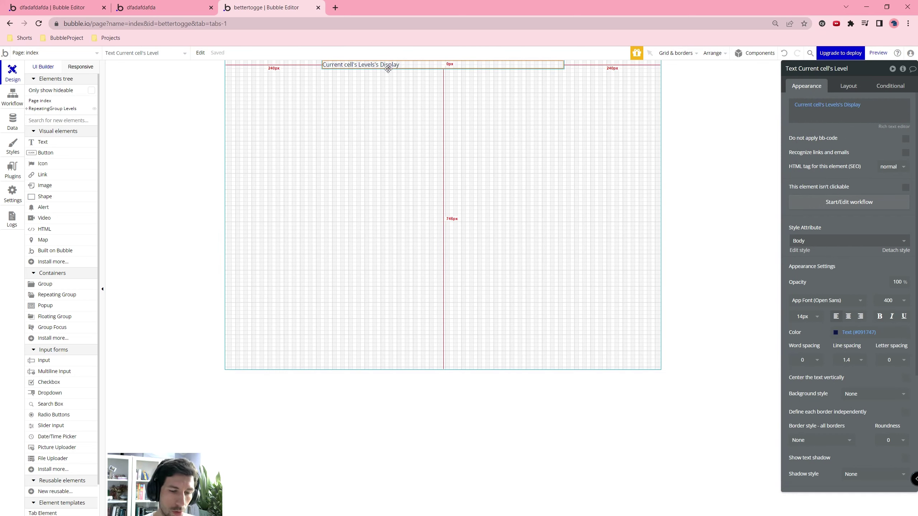
pyautogui.click(853, 105)
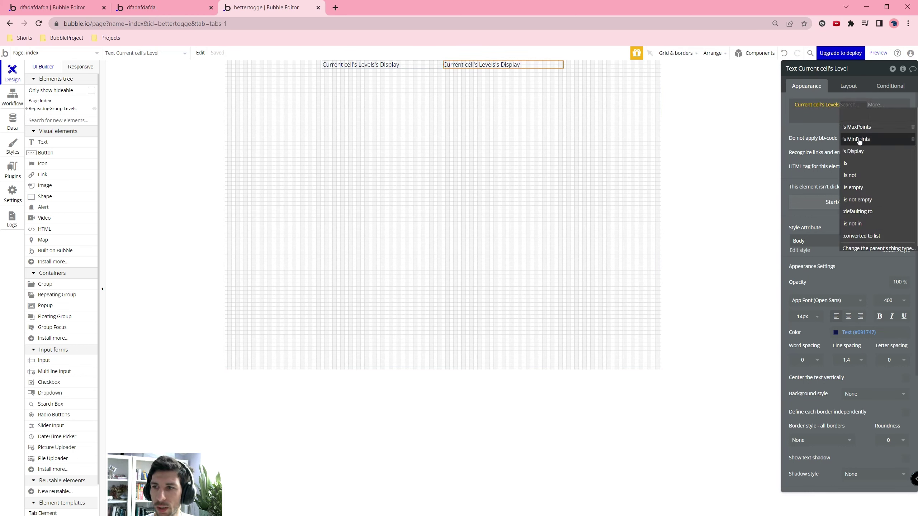
pyautogui.click(857, 139)
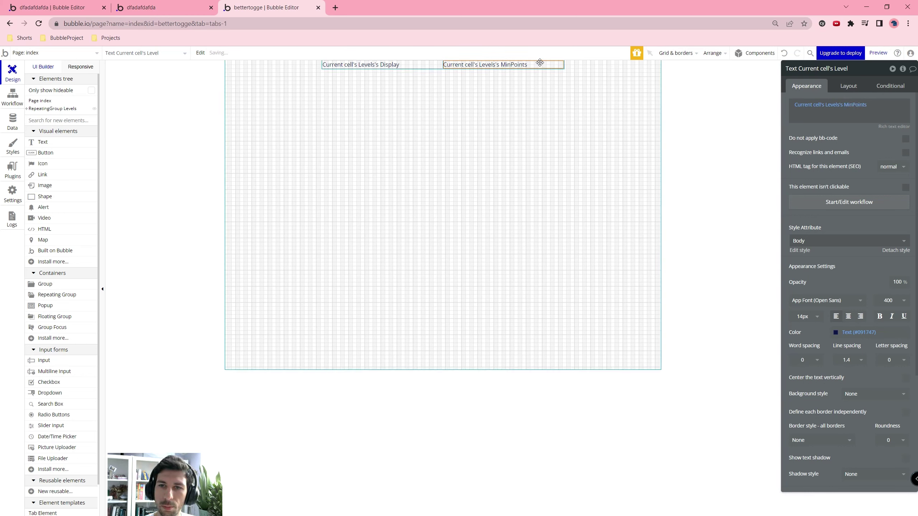
pyautogui.moveTo(537, 62); pyautogui.dragTo(551, 86)
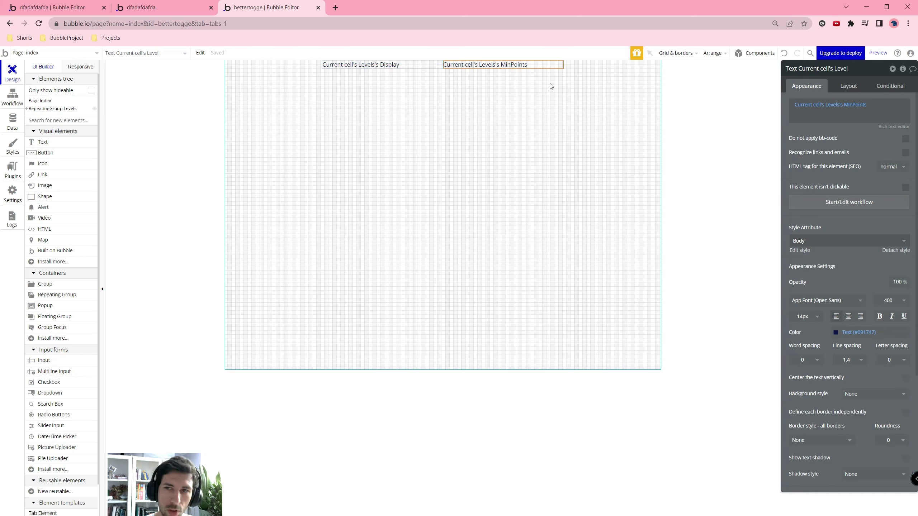
pyautogui.click(856, 109)
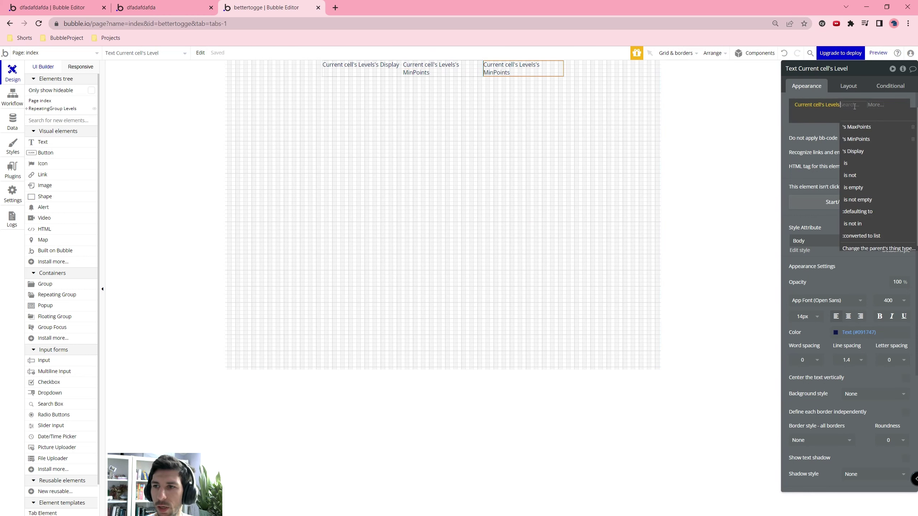
pyautogui.click(861, 129)
pyautogui.click(543, 156)
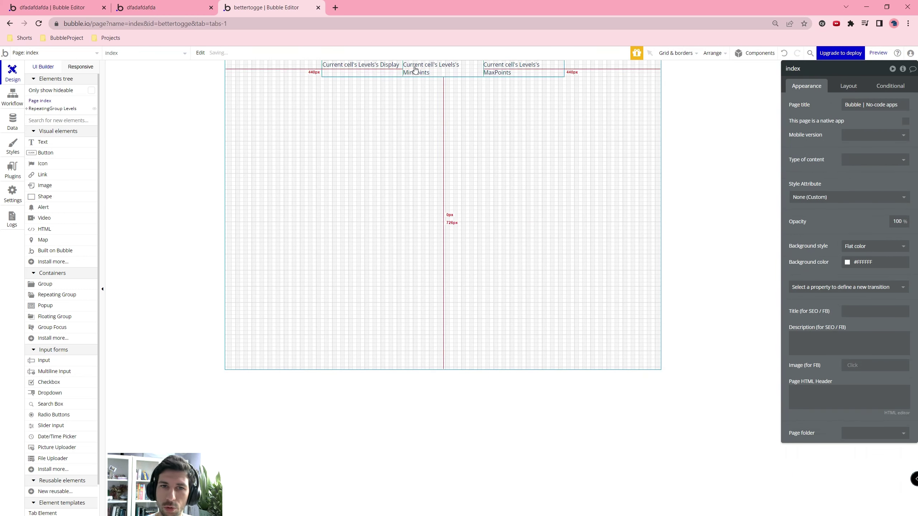
# Set the RepeatingGroup Levels bottom, left and right margins to 50 px
pyautogui.click(39, 109)
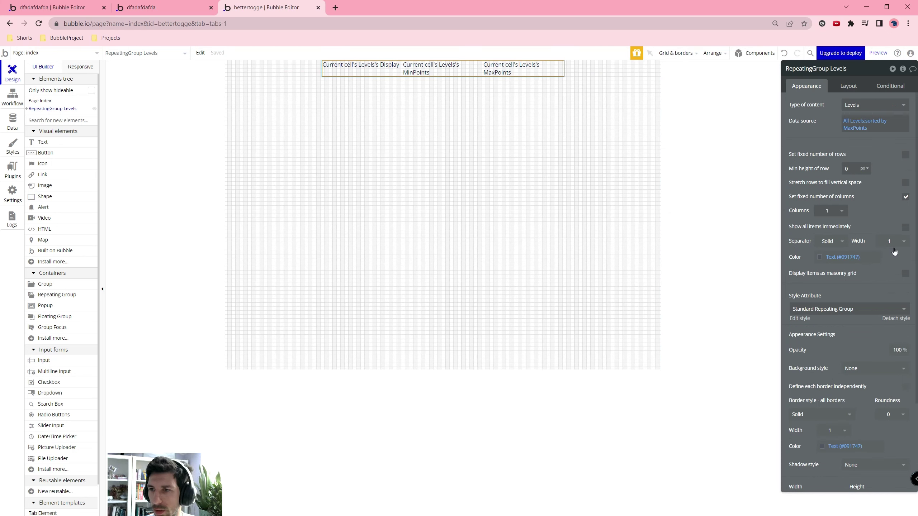
pyautogui.click(849, 85)
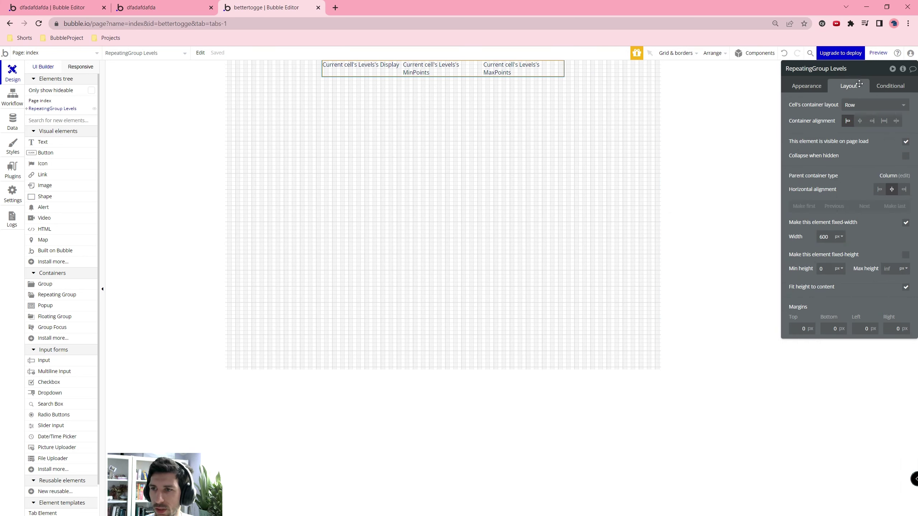
pyautogui.click(802, 328)
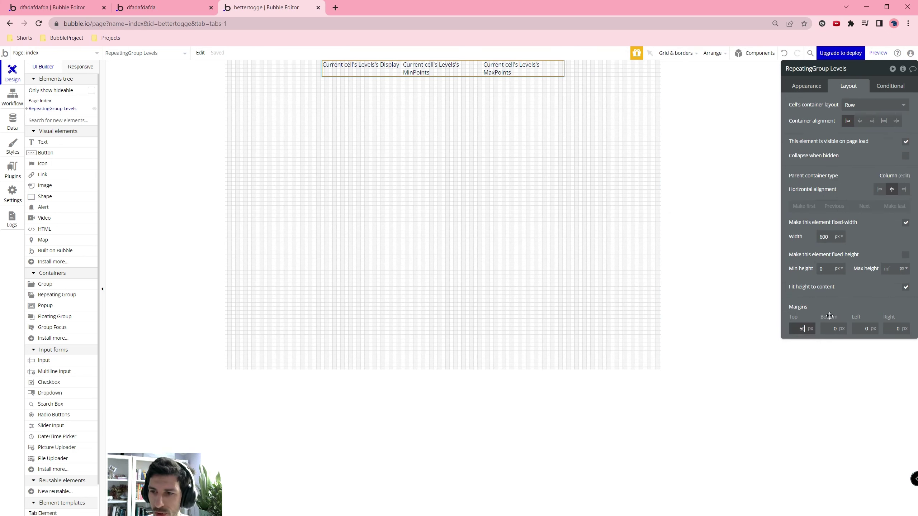
pyautogui.press('Tab')
pyautogui.write('50')
pyautogui.press('Tab')
pyautogui.write('50')
pyautogui.press('Tab')
pyautogui.write('50')
pyautogui.press('Tab')
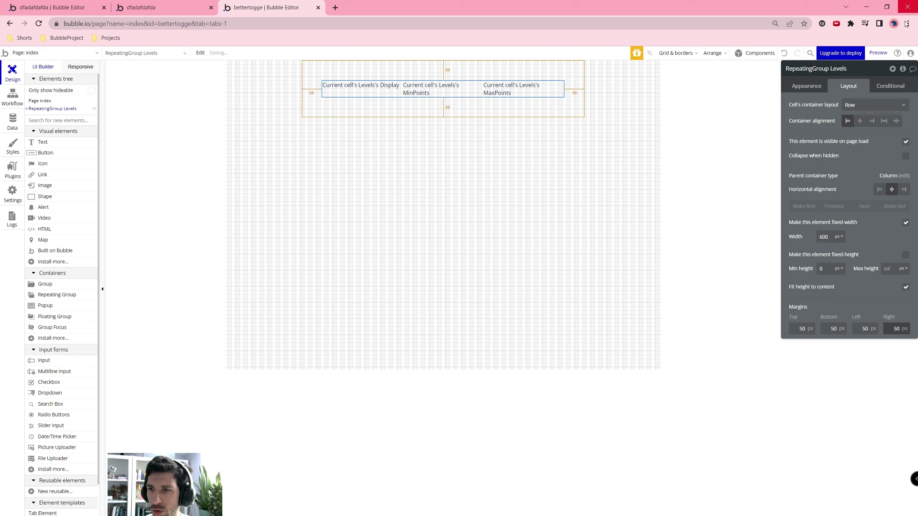
# Group the three level texts into Group A, then undo that grouping
pyautogui.click(353, 93)
pyautogui.hotkey('ctrl', 'a')
pyautogui.rightClick(502, 90)
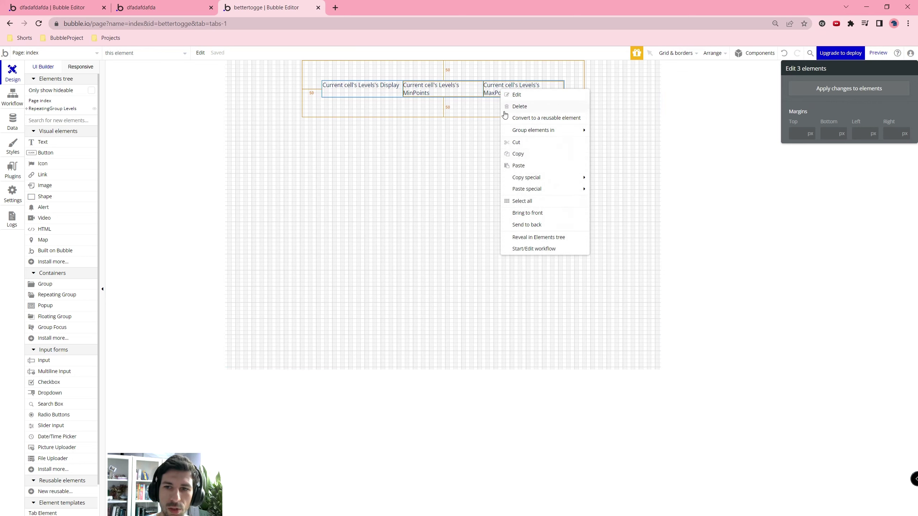
pyautogui.moveTo(578, 131)
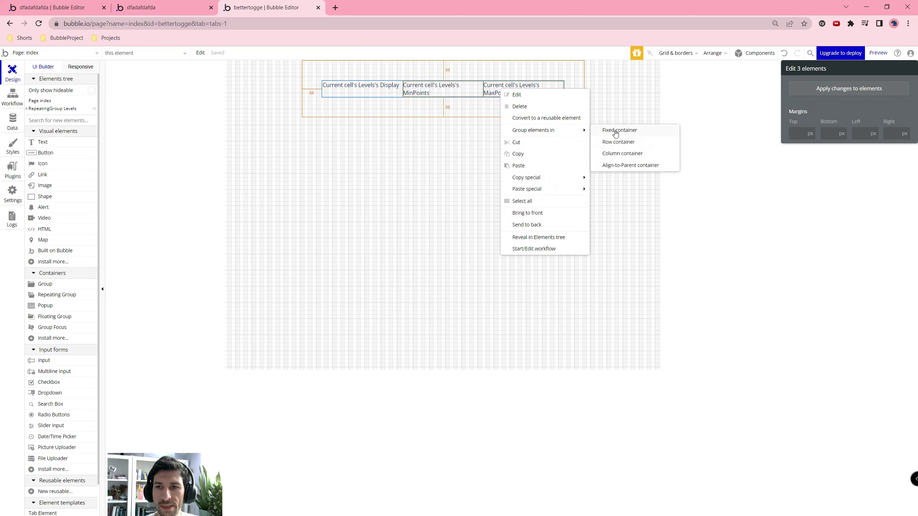
pyautogui.click(641, 141)
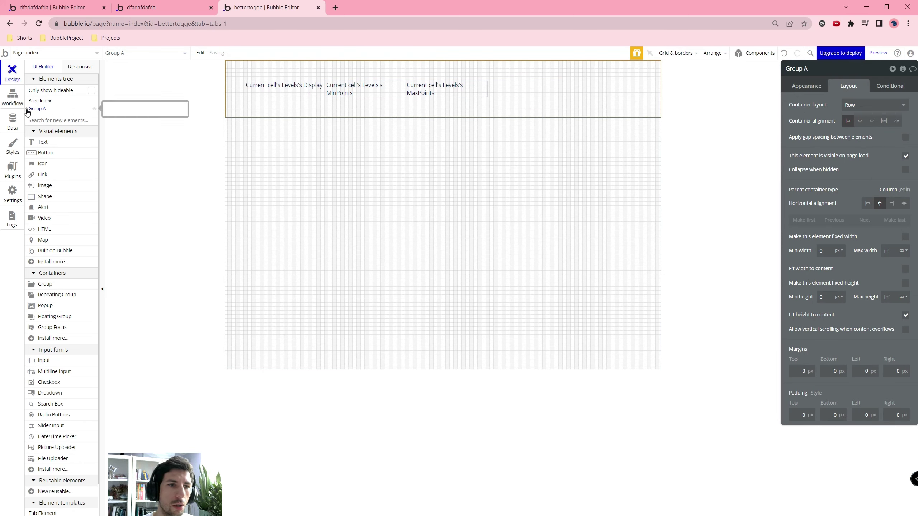
pyautogui.click(31, 113)
pyautogui.click(31, 109)
pyautogui.rightClick(31, 109)
pyautogui.click(232, 203)
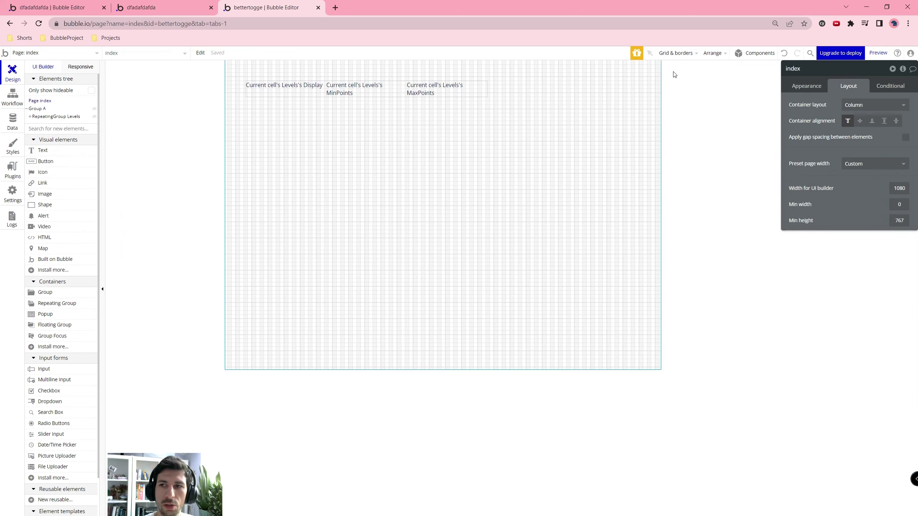
pyautogui.click(784, 53)
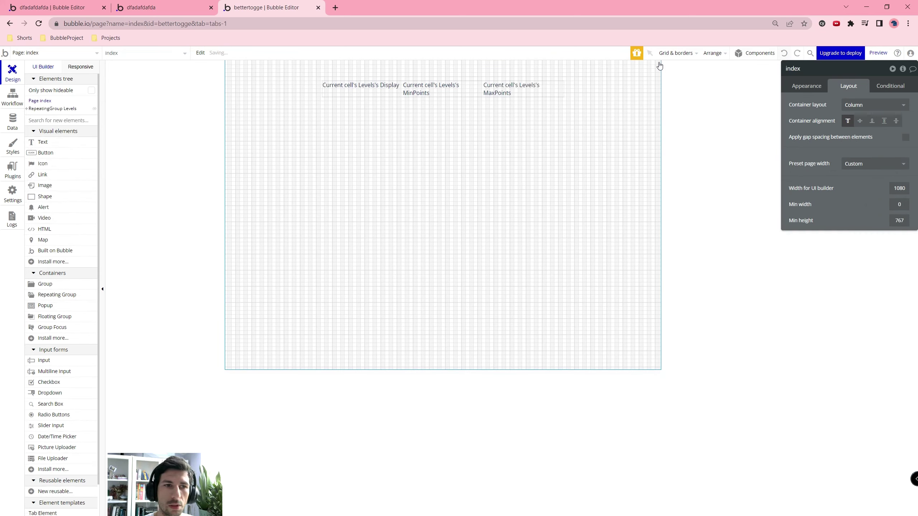
# Group the Display, MinPoints and MaxPoints texts into a row container with 10 px gap spacing
pyautogui.click(27, 108)
pyautogui.click(337, 91)
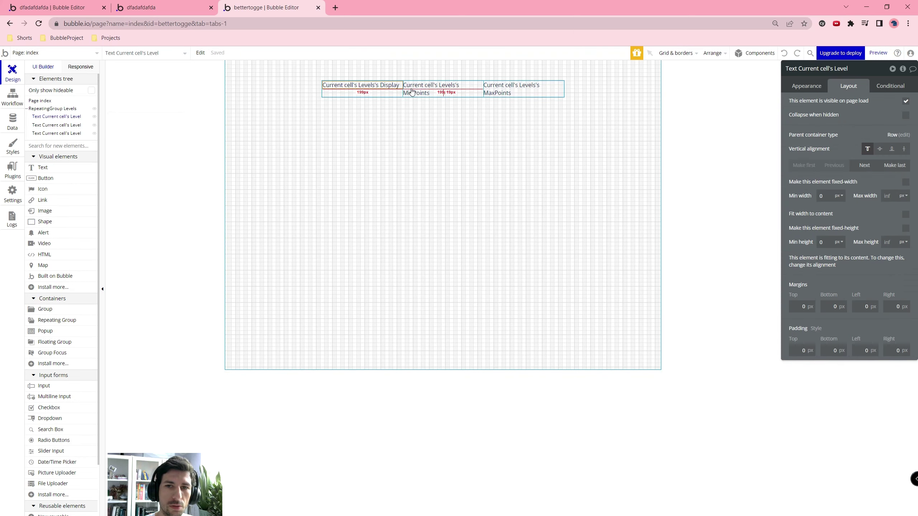
pyautogui.keyDown('shift'); pyautogui.click(420, 91); pyautogui.keyUp('shift')
pyautogui.keyDown('shift'); pyautogui.click(501, 89); pyautogui.keyUp('shift')
pyautogui.rightClick(501, 90)
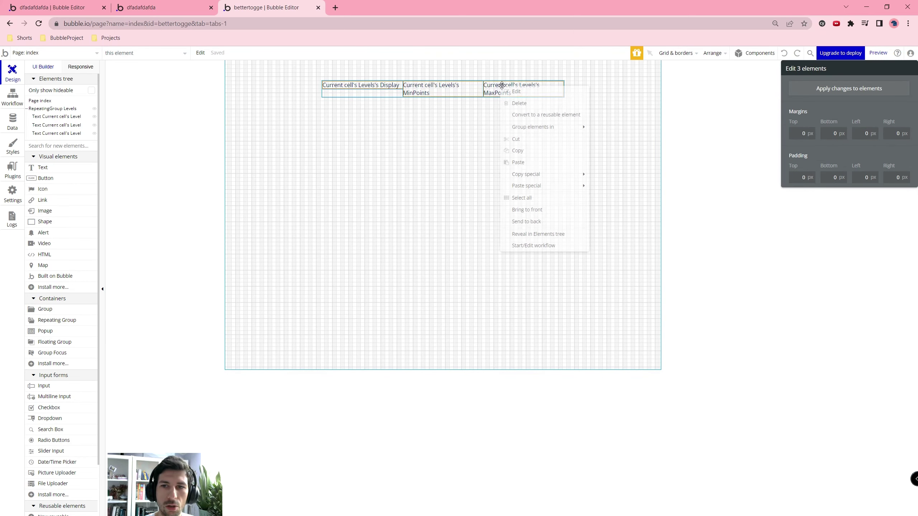
pyautogui.moveTo(535, 127)
pyautogui.click(640, 142)
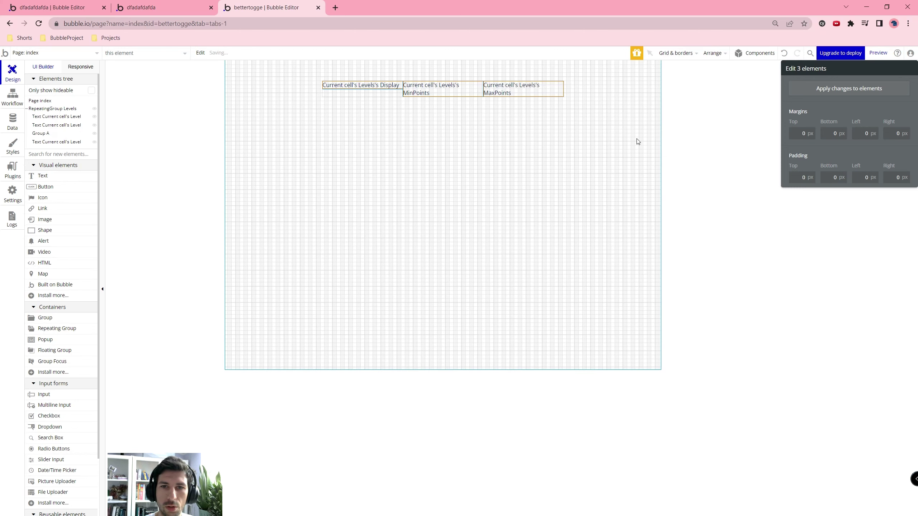
pyautogui.click(906, 138)
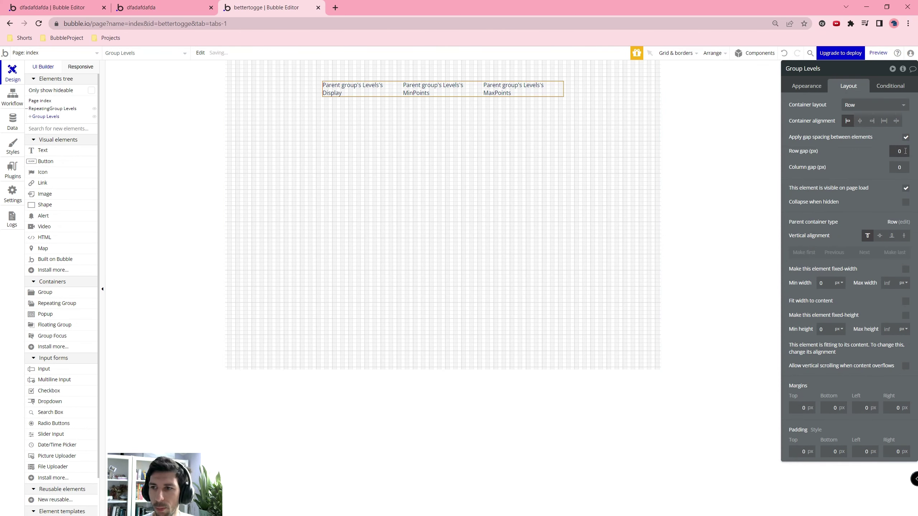
pyautogui.click(905, 152)
pyautogui.write('1')
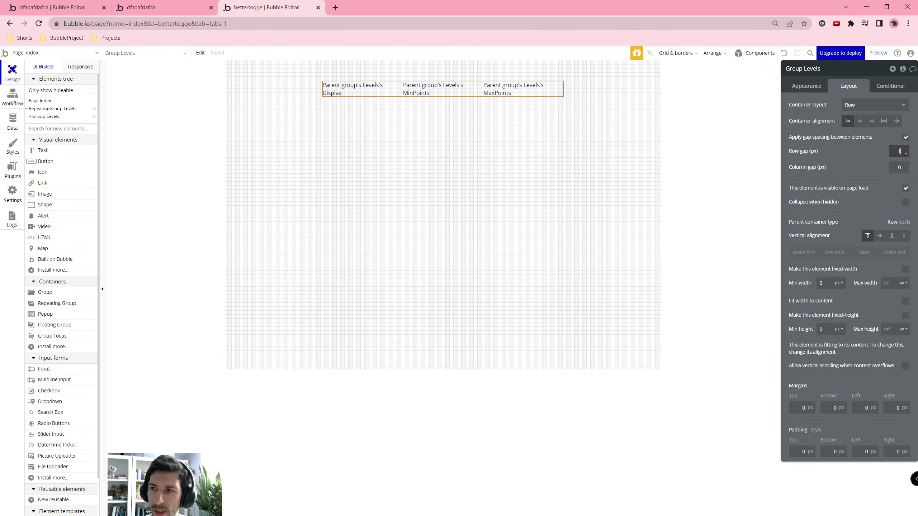
pyautogui.write('0')
pyautogui.press('Tab')
pyautogui.write('1')
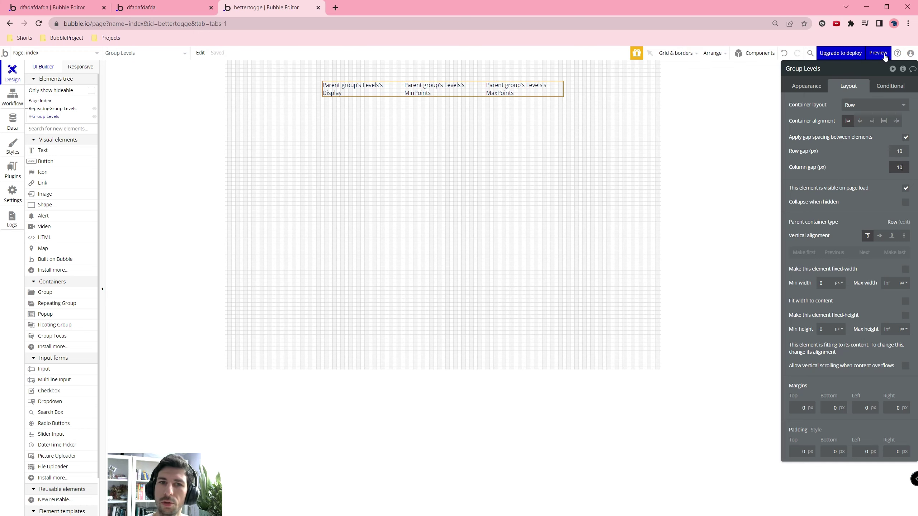
pyautogui.click(879, 53)
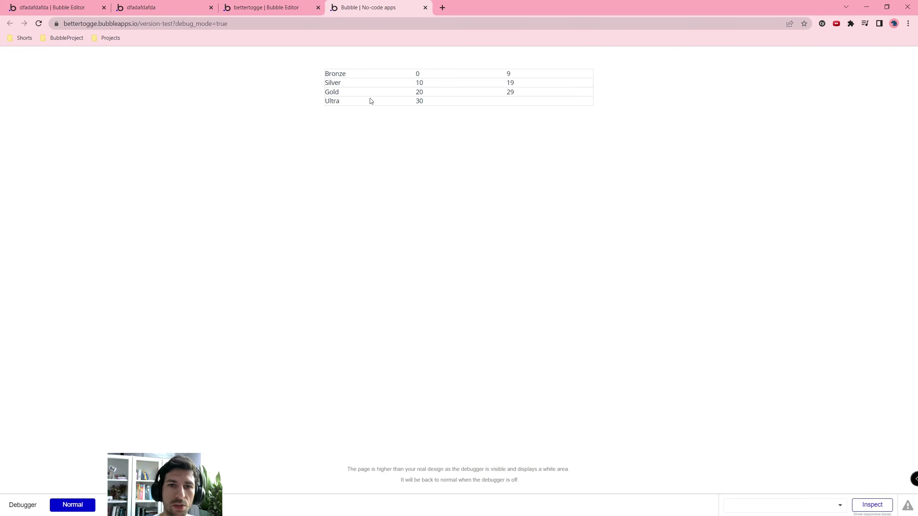
pyautogui.moveTo(338, 82); pyautogui.dragTo(347, 94)
pyautogui.click(338, 88)
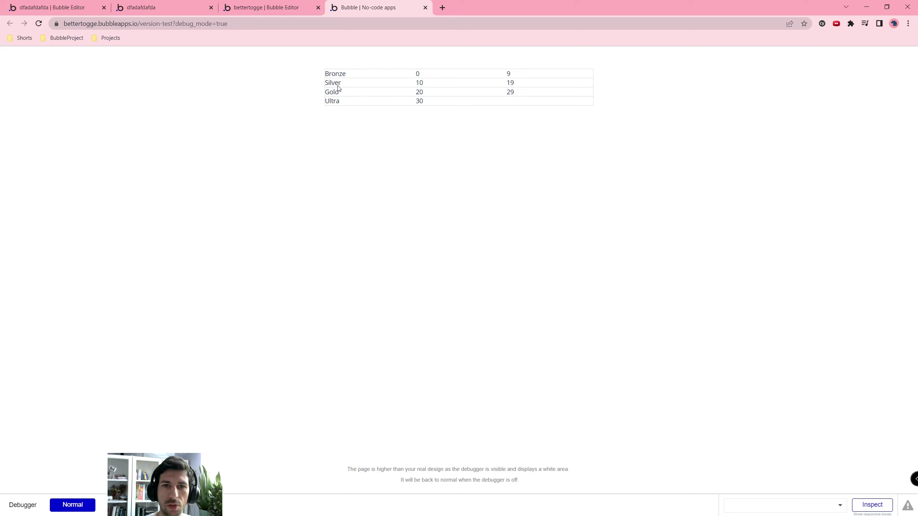
pyautogui.doubleClick(336, 84)
pyautogui.click(336, 86)
pyautogui.doubleClick(334, 92)
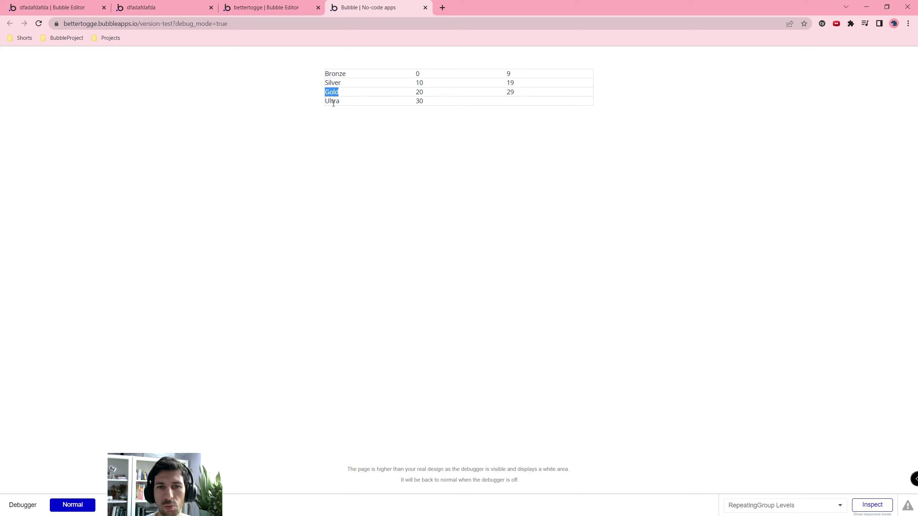
pyautogui.click(374, 112)
pyautogui.doubleClick(419, 101)
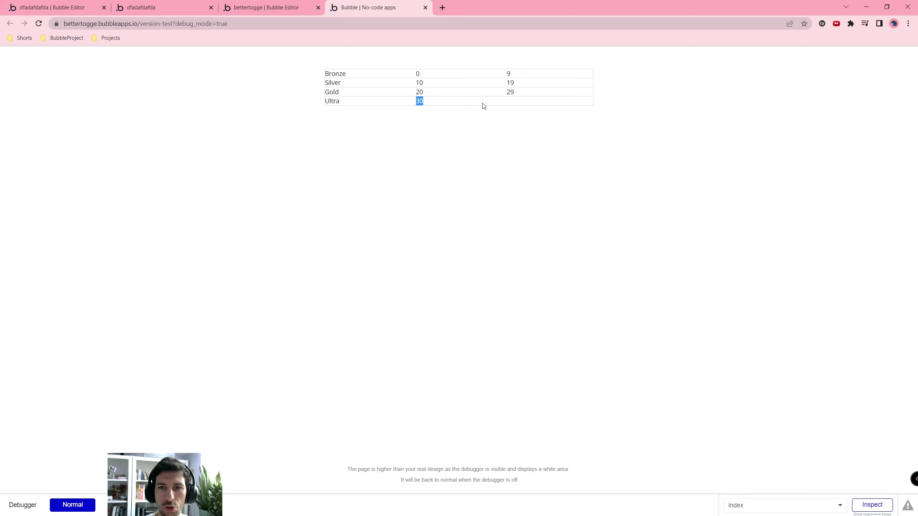
pyautogui.click(515, 99)
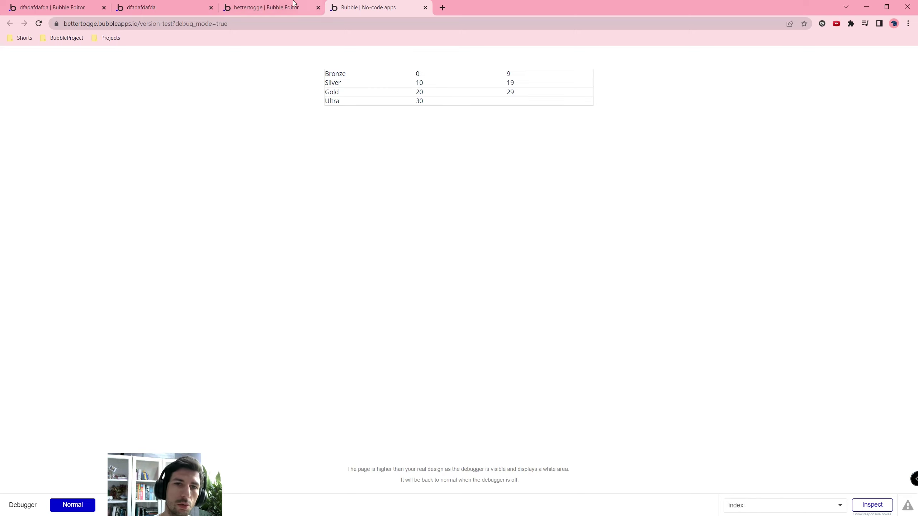
pyautogui.click(268, 7)
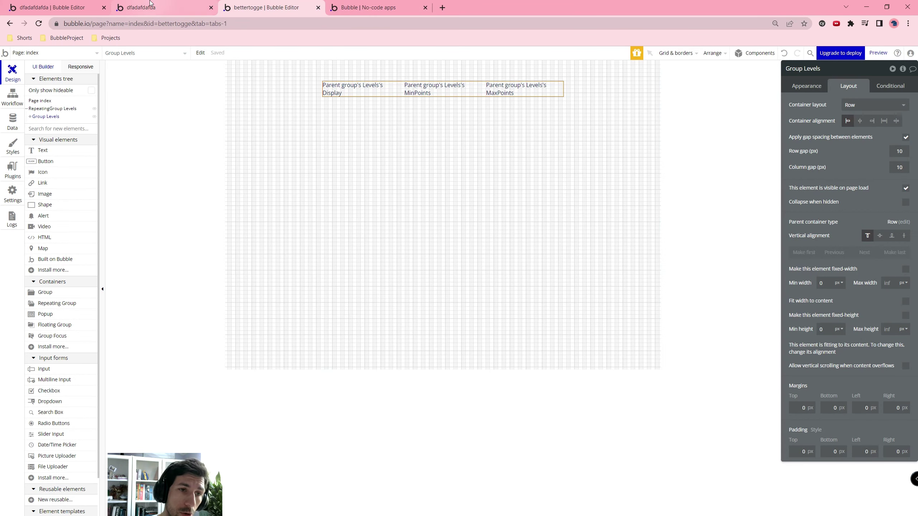
# Create a new data type named Task
pyautogui.click(13, 120)
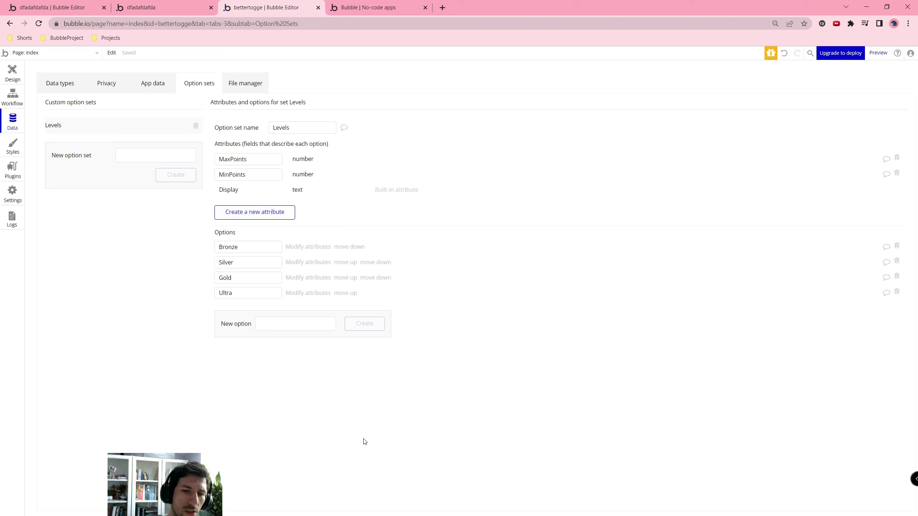
pyautogui.click(60, 83)
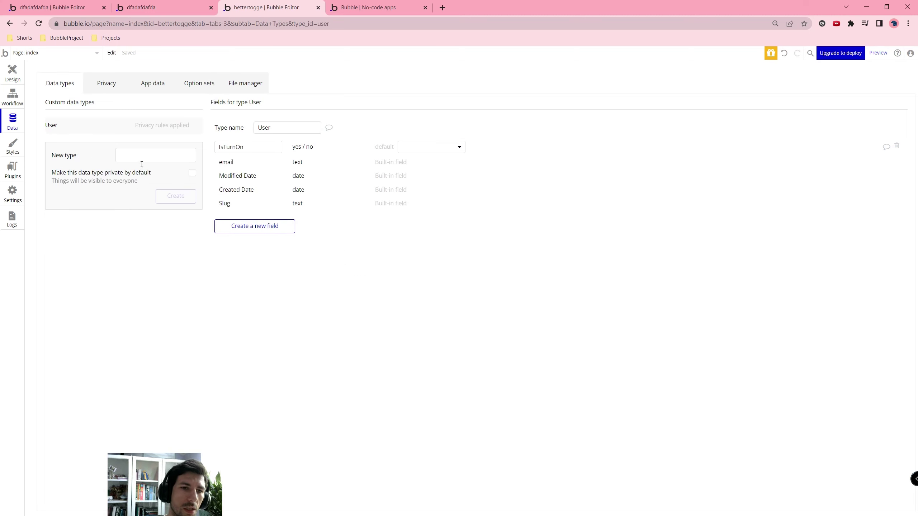
pyautogui.click(137, 156)
pyautogui.write('Task')
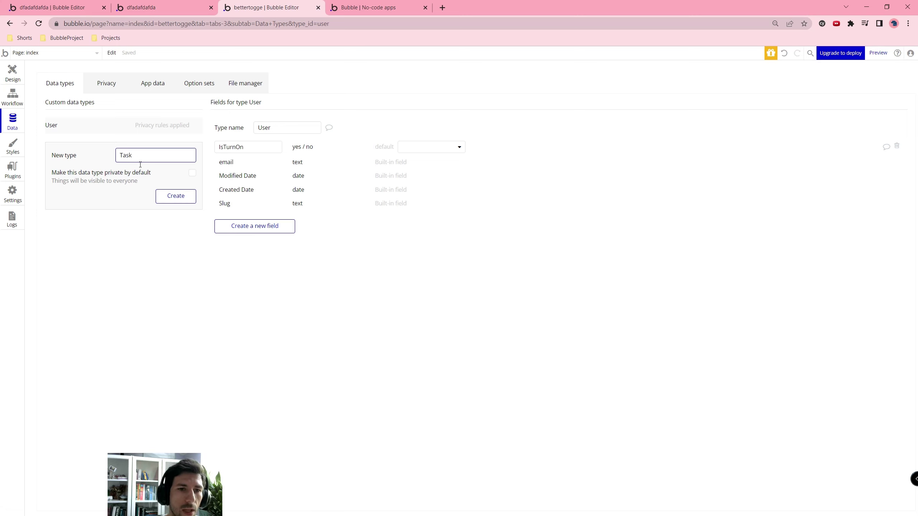
pyautogui.click(169, 199)
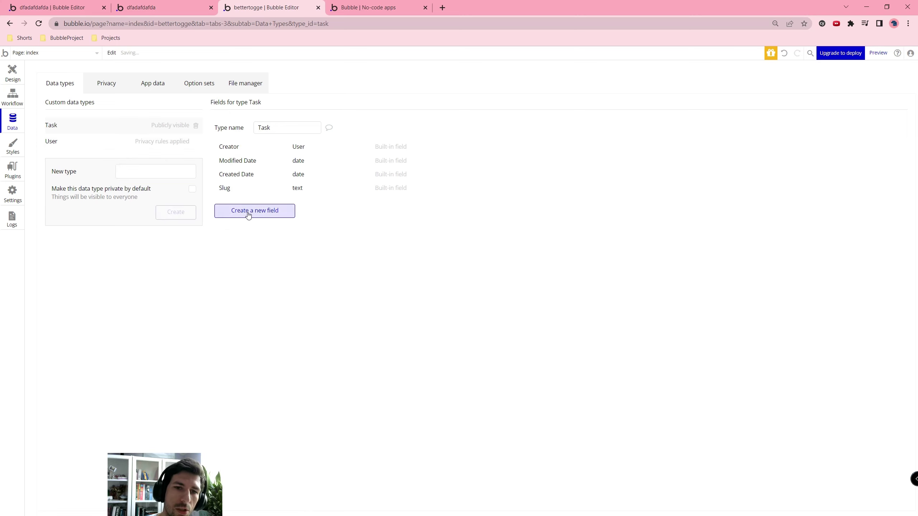
# Add Title and Description text fields to the Task type
pyautogui.click(248, 214)
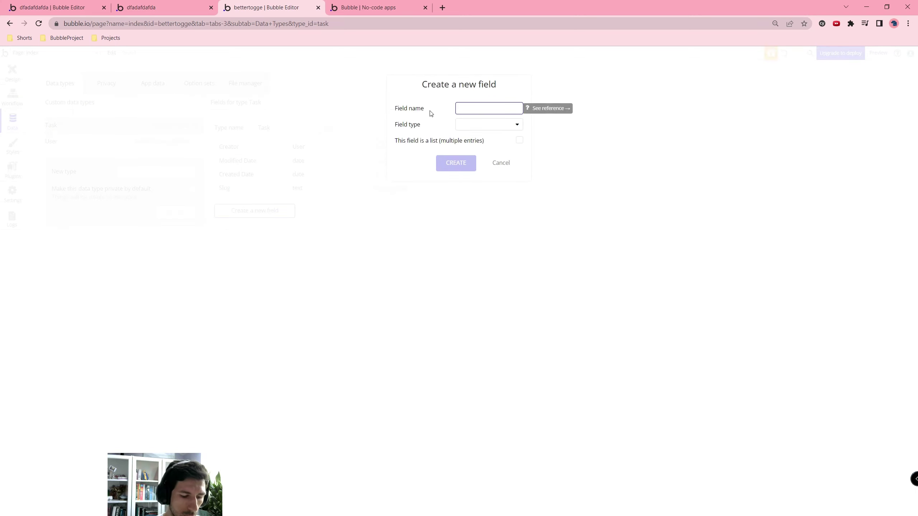
pyautogui.write('Title')
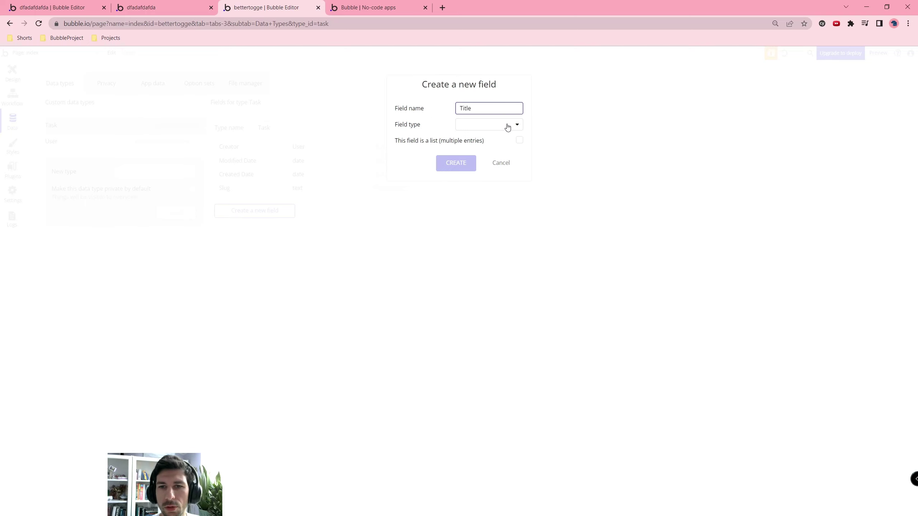
pyautogui.click(507, 125)
pyautogui.click(492, 138)
pyautogui.click(452, 162)
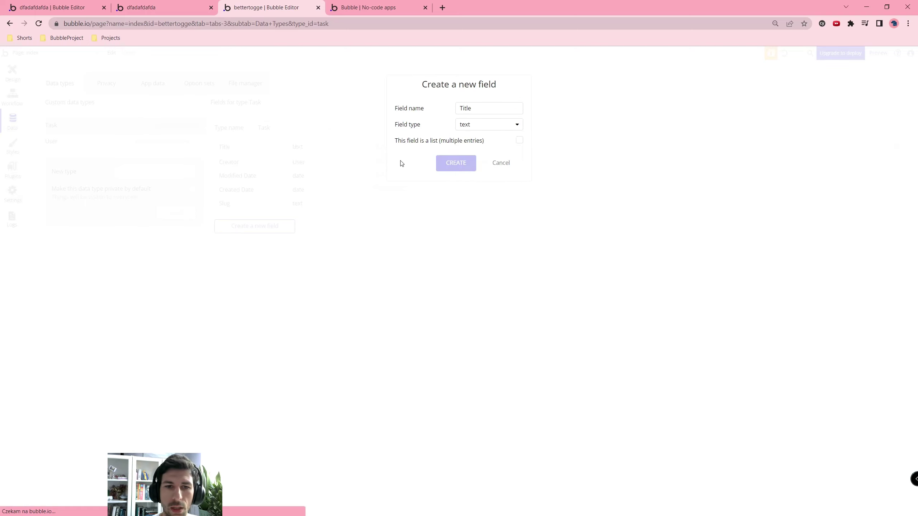
pyautogui.click(242, 227)
pyautogui.write('Description')
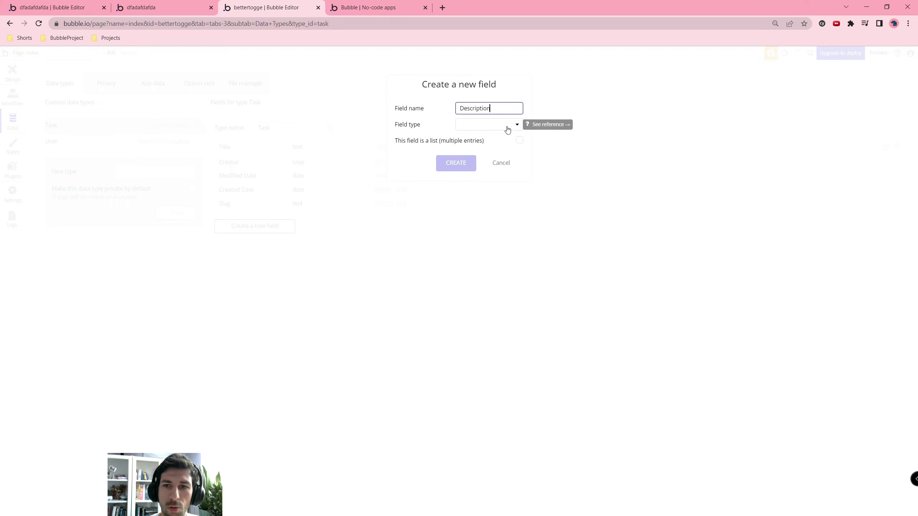
pyautogui.click(507, 126)
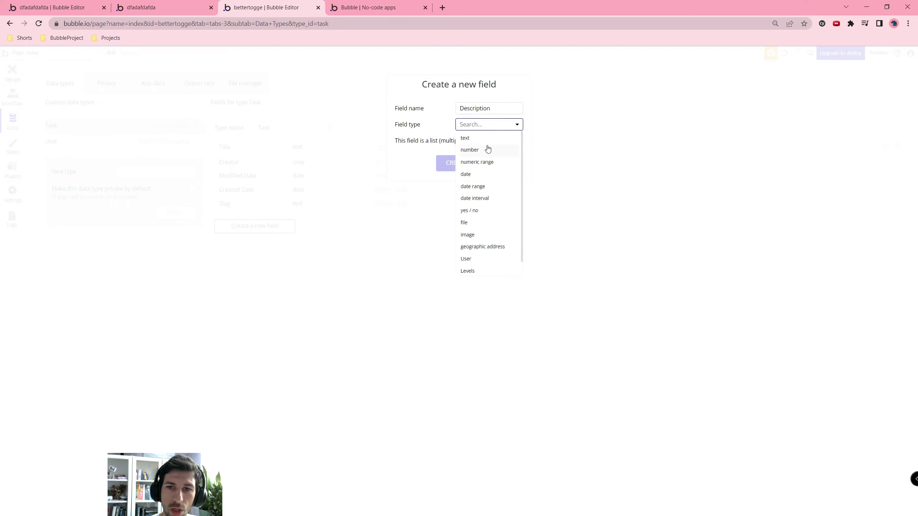
pyautogui.click(474, 138)
pyautogui.click(443, 164)
# Add a Points number field to the Task type
pyautogui.click(275, 240)
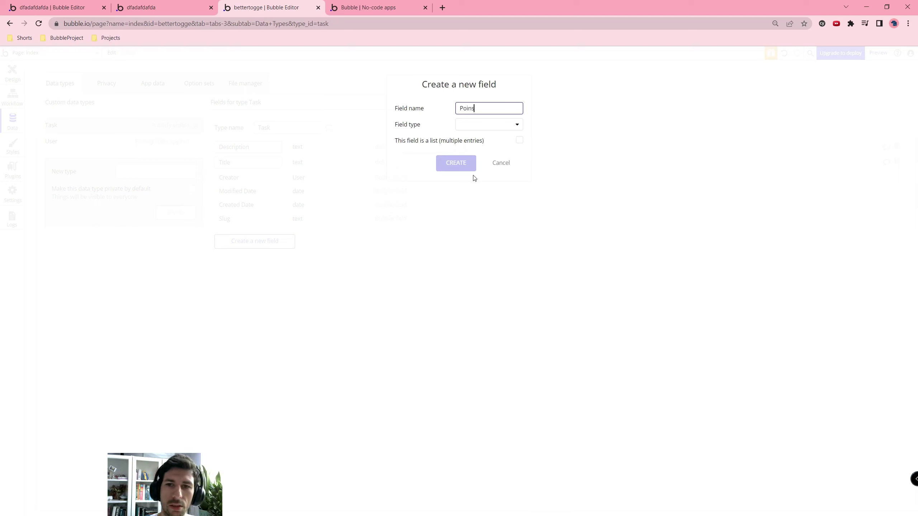
pyautogui.write('Points')
pyautogui.click(485, 124)
pyautogui.click(473, 150)
pyautogui.click(461, 163)
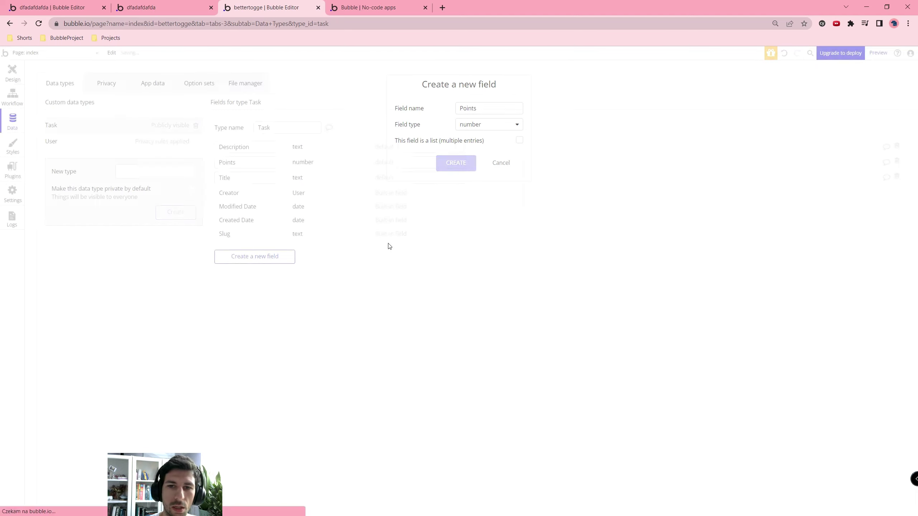
# Start a new Task entry and copy the first Lorem Ipsum paragraph from lipsum.com
pyautogui.click(145, 84)
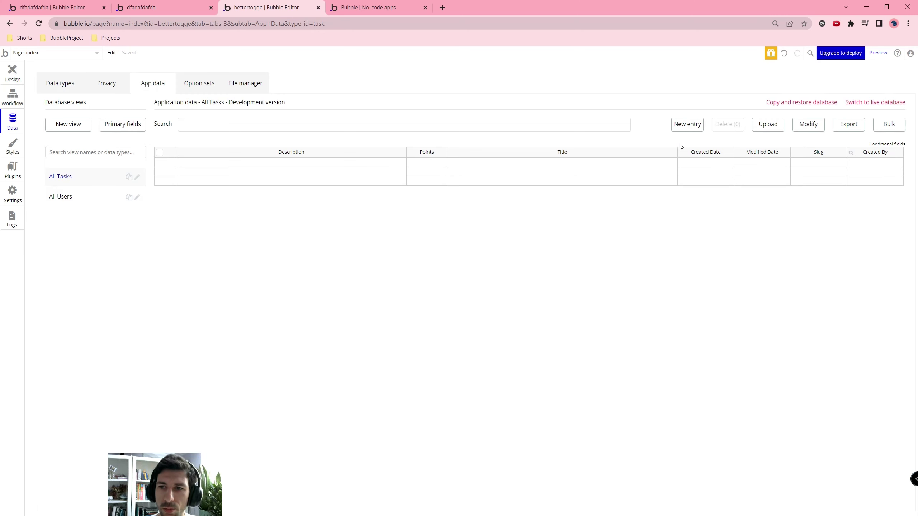
pyautogui.click(681, 127)
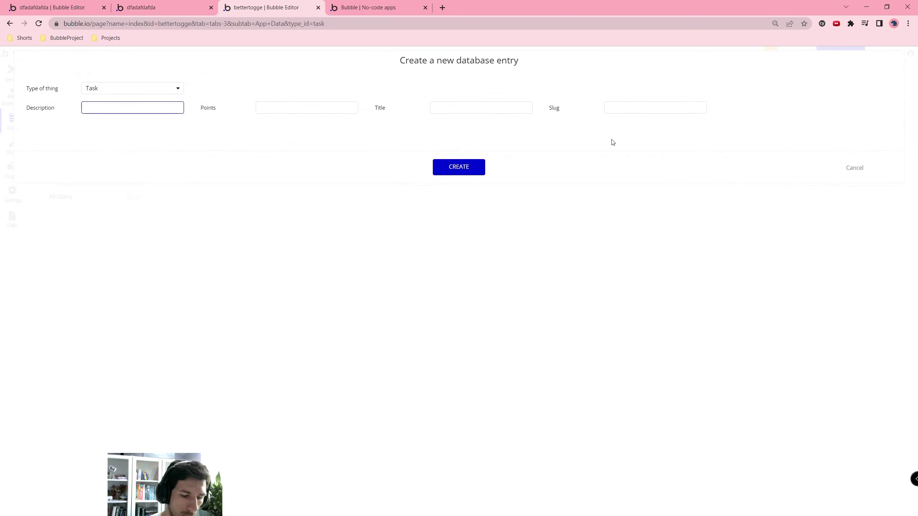
pyautogui.click(446, 5)
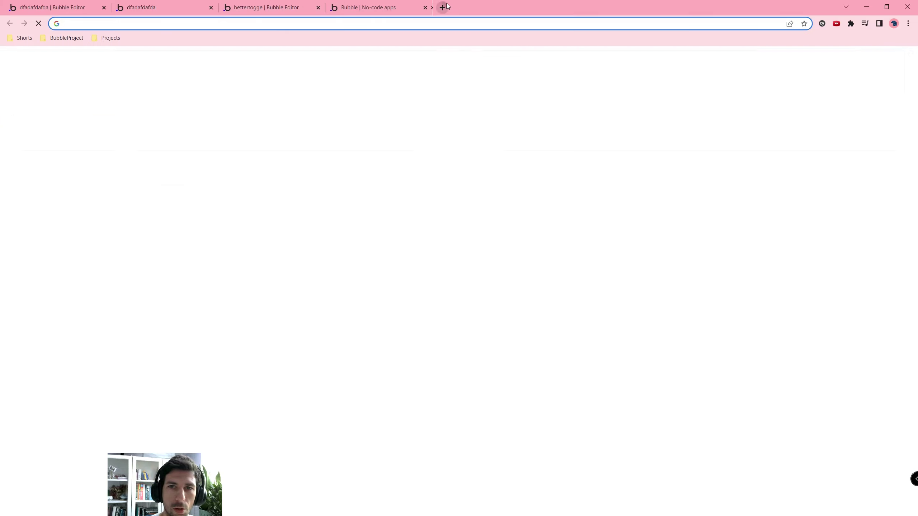
pyautogui.write('lore')
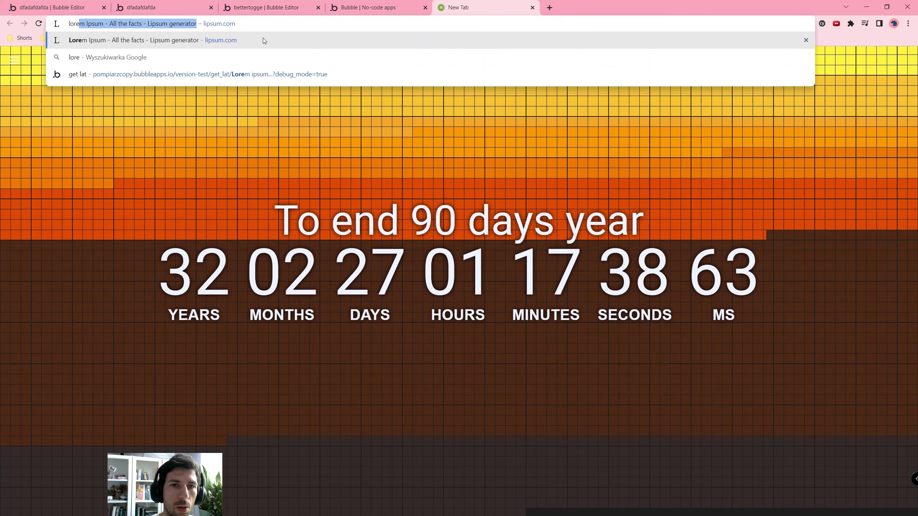
pyautogui.click(262, 37)
pyautogui.scroll(-8, 300, 318)
pyautogui.scroll(-8, 300, 317)
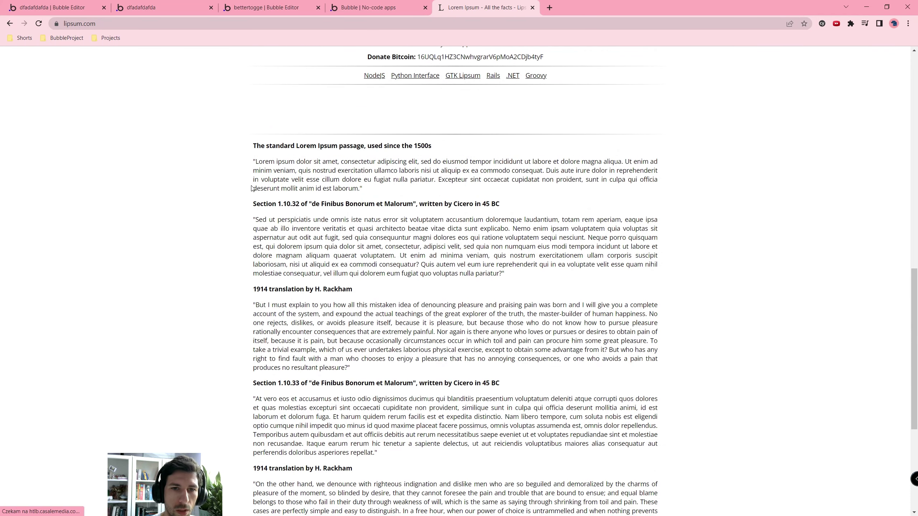
pyautogui.moveTo(255, 162); pyautogui.dragTo(352, 188)
pyautogui.hotkey('ctrl', 'c')
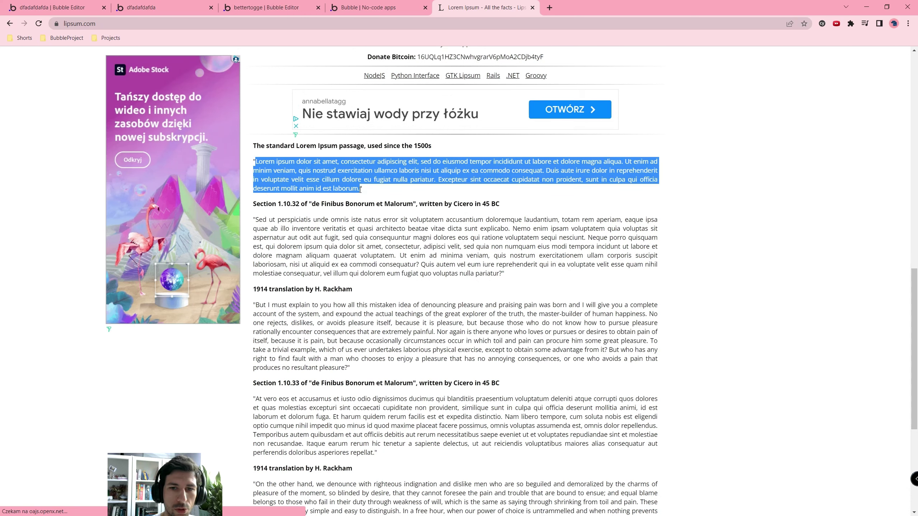
pyautogui.hotkey('ctrl', 'shift', 'Tab')
pyautogui.hotkey('ctrl', 'shift', 'Tab')
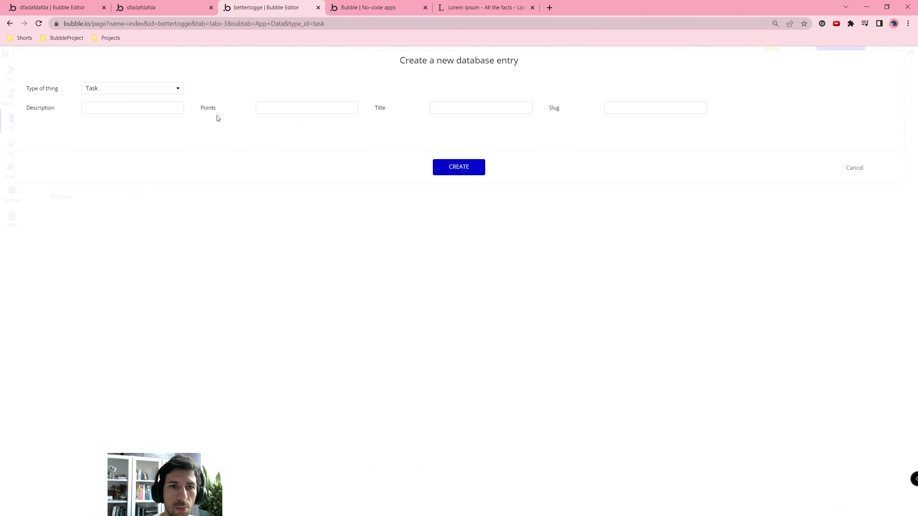
# Create a Task with the pasted Lorem Ipsum description, 5 points and title 'Share via e-mail'
pyautogui.click(140, 107)
pyautogui.hotkey('ctrl', 'v')
pyautogui.click(283, 104)
pyautogui.write('5')
pyautogui.press('Tab')
pyautogui.write('Sha')
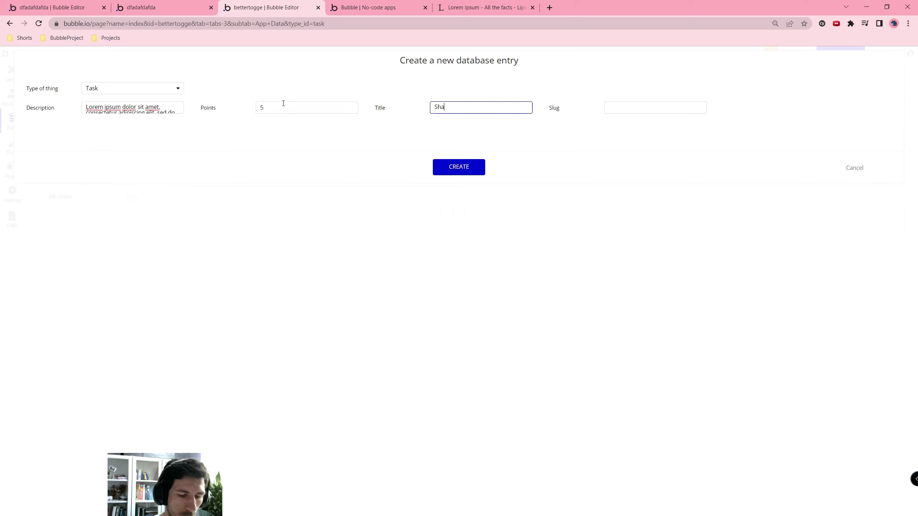
pyautogui.write('re via e-mail')
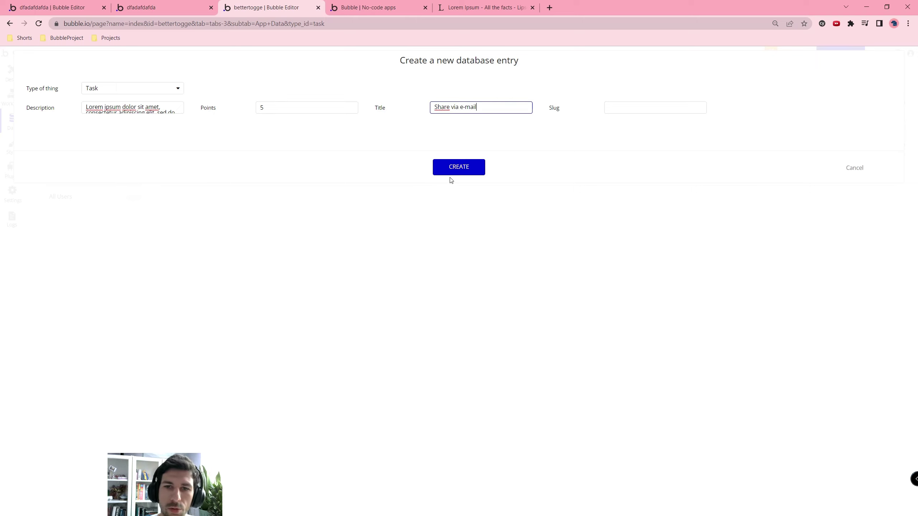
pyautogui.click(455, 179)
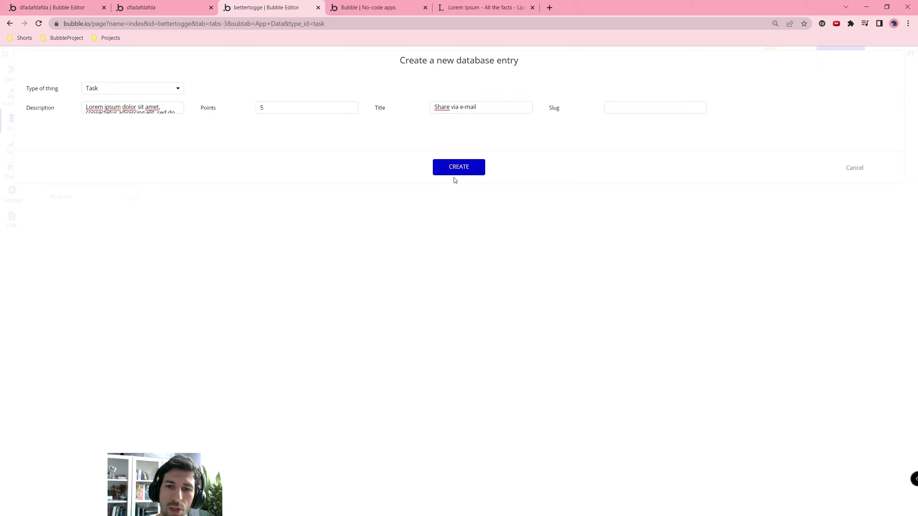
pyautogui.click(455, 174)
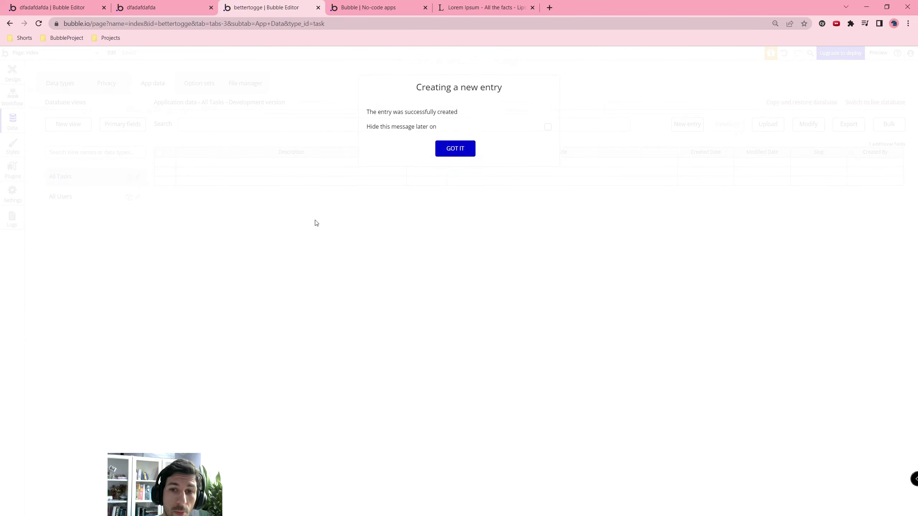
# Copy the second Lorem Ipsum paragraph, 'Sed ut perspiciatis', from lipsum.com
pyautogui.click(455, 149)
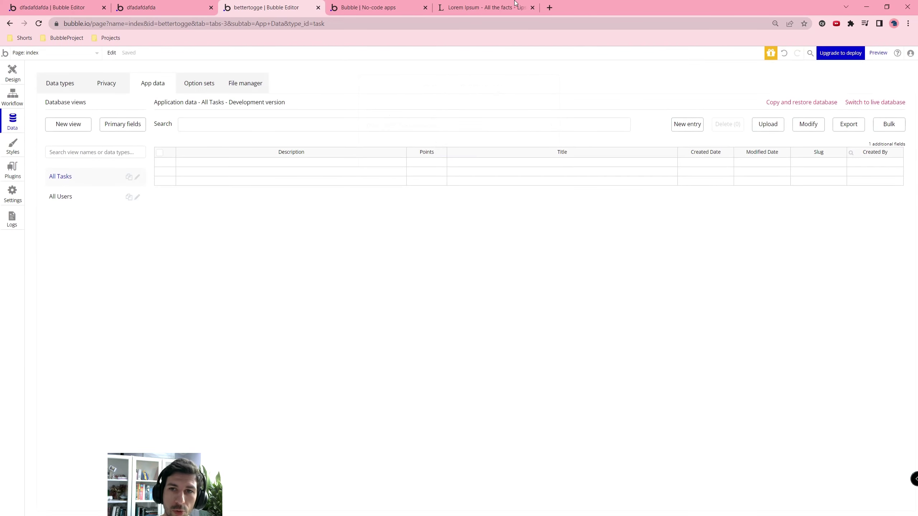
pyautogui.click(481, 7)
pyautogui.moveTo(254, 220); pyautogui.dragTo(501, 273)
pyautogui.click(268, 7)
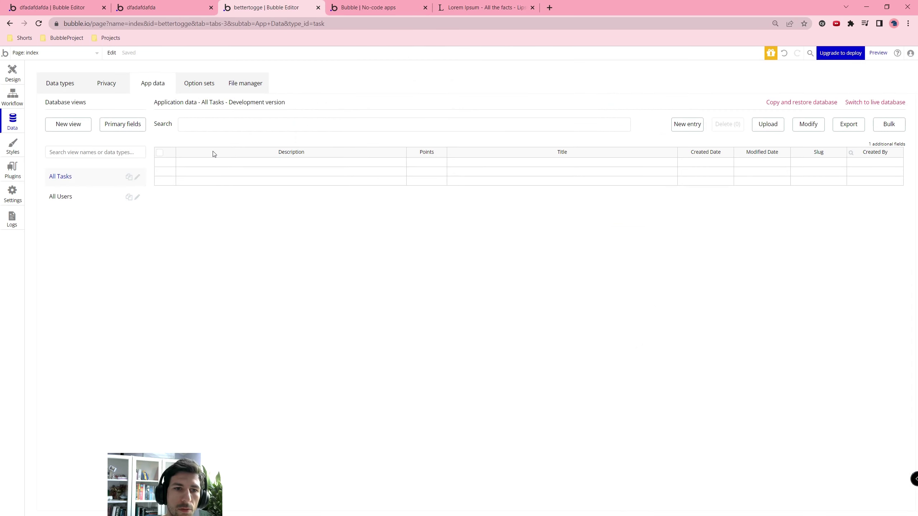
# Create a Task with the Sed ut perspiciatis description, 5 points and a Facebook sharing title
pyautogui.click(689, 127)
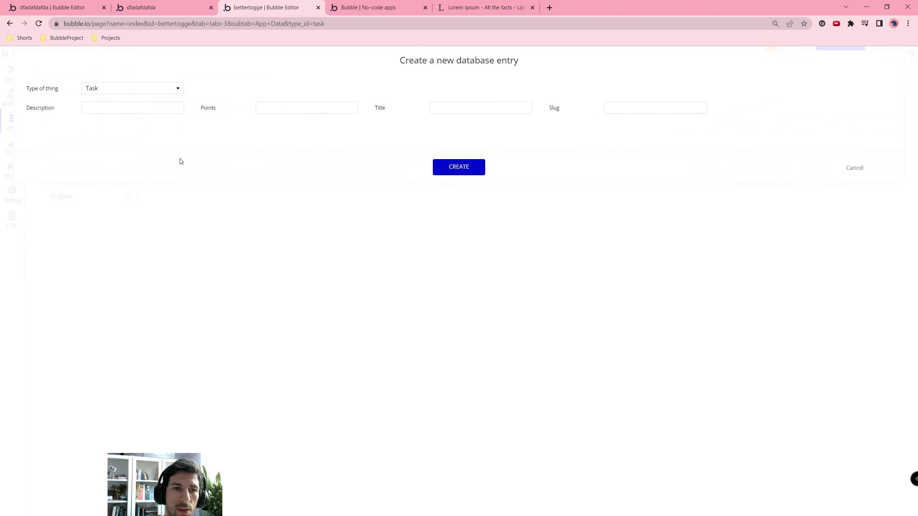
pyautogui.click(107, 104)
pyautogui.hotkey('ctrl', 'v')
pyautogui.click(283, 105)
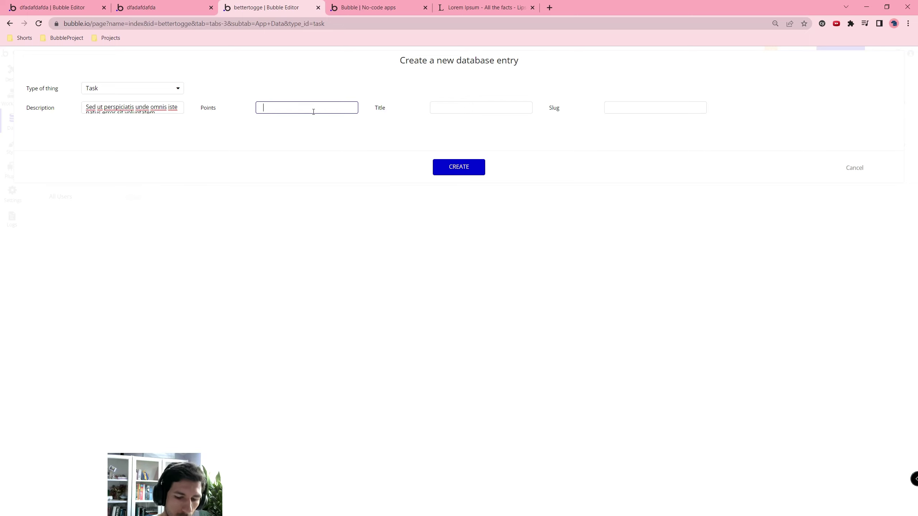
pyautogui.write('5')
pyautogui.press('Tab')
pyautogui.write('Sha')
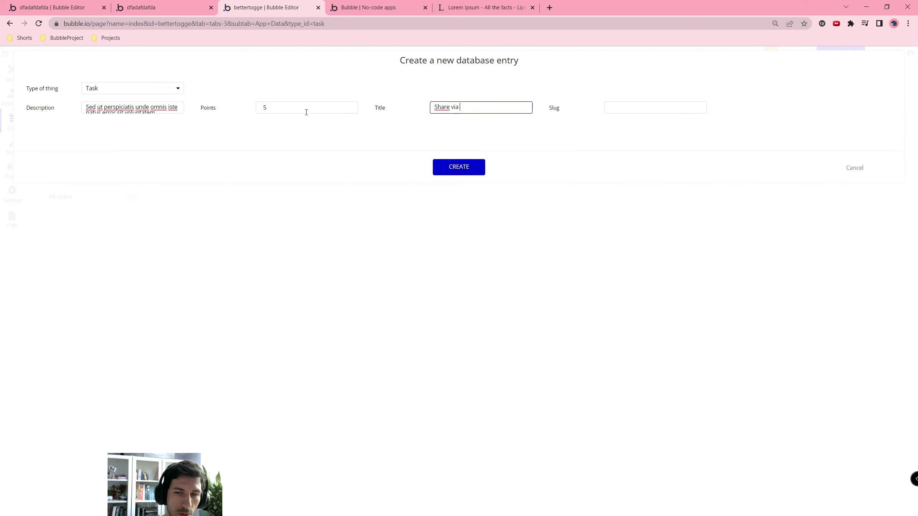
pyautogui.click(437, 163)
# Copy the third paragraph, 'But I must explain', from lipsum.com
pyautogui.hotkey('ctrl', '5')
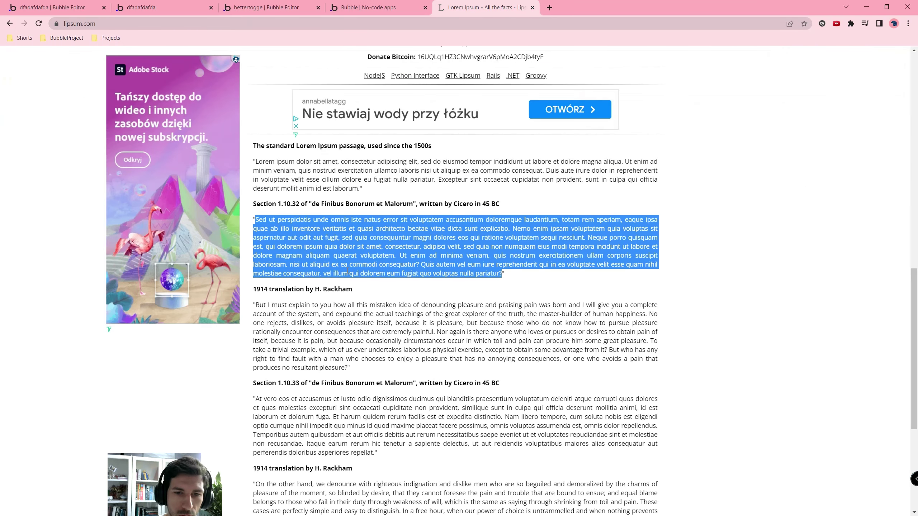
pyautogui.moveTo(254, 305); pyautogui.dragTo(346, 367)
pyautogui.hotkey('ctrl', 'c')
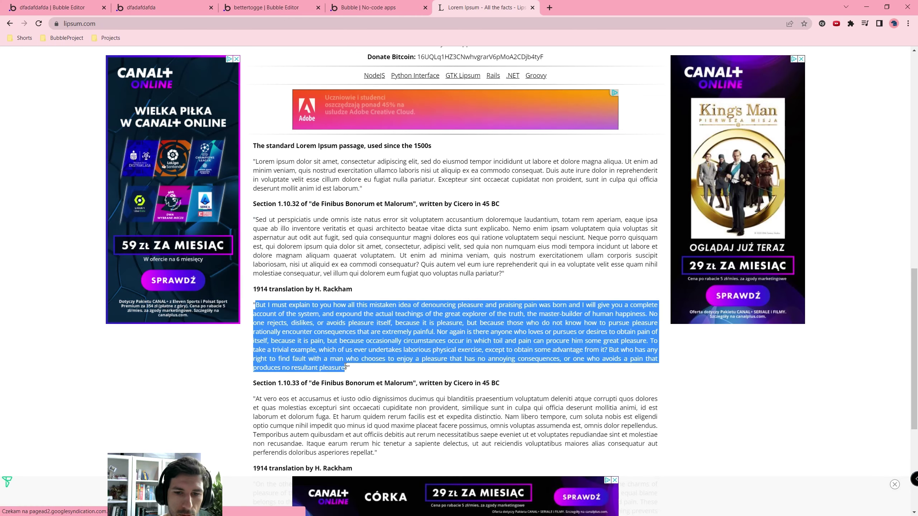
pyautogui.click(288, 3)
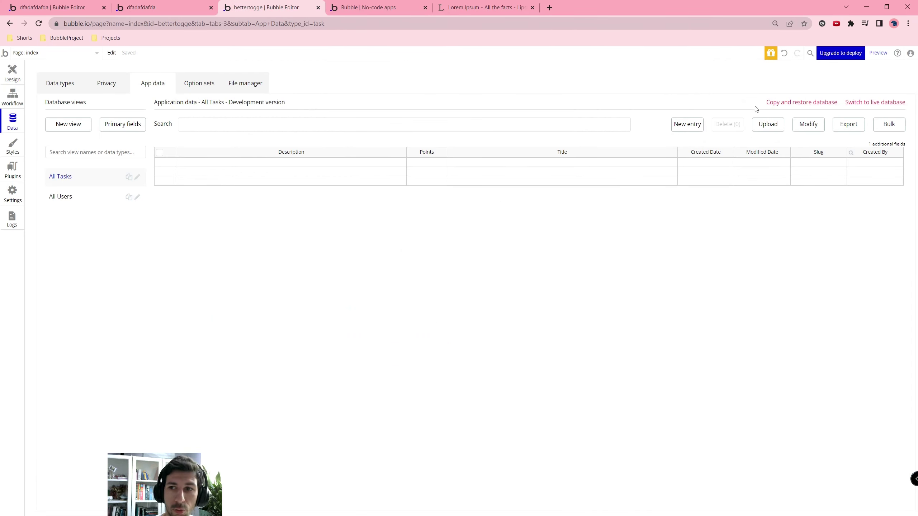
# Create the 'Share via Twitter' Task worth 7 points with the But I must explain description
pyautogui.click(686, 124)
pyautogui.click(108, 115)
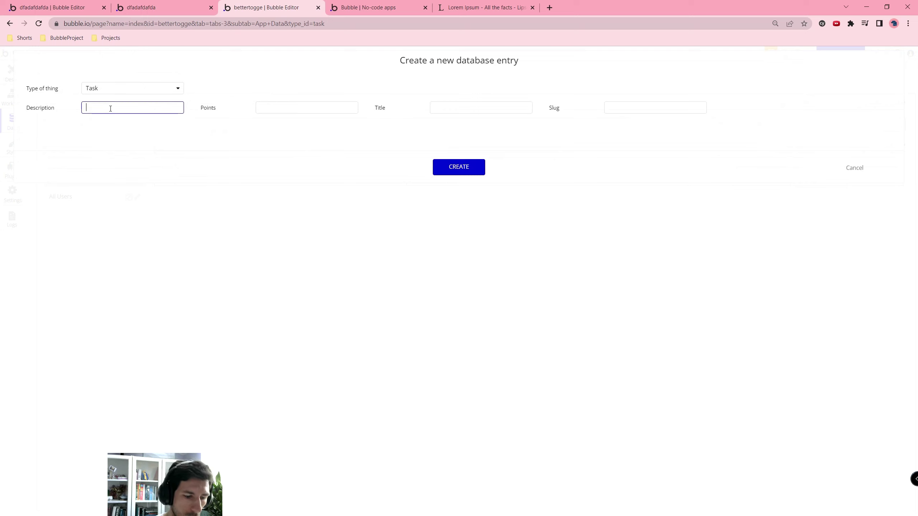
pyautogui.hotkey('ctrl', 'v')
pyautogui.press('Tab')
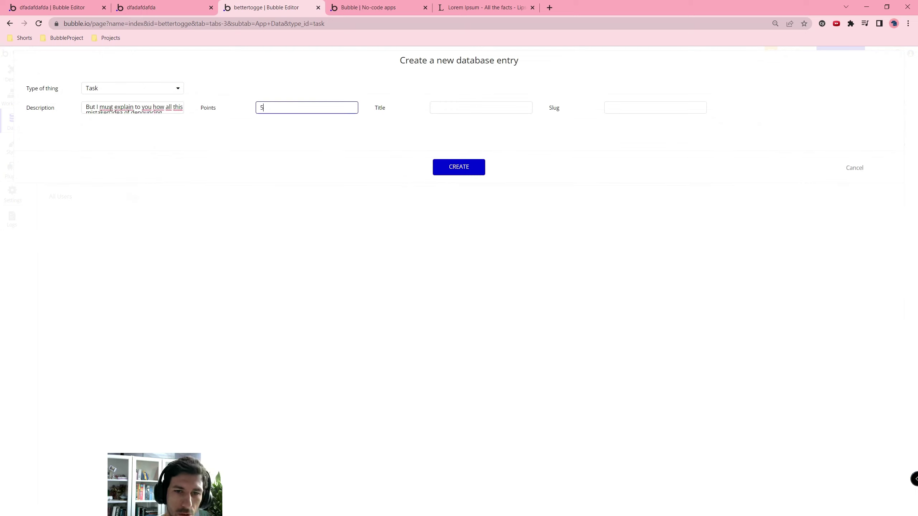
pyautogui.write('7')
pyautogui.press('Tab')
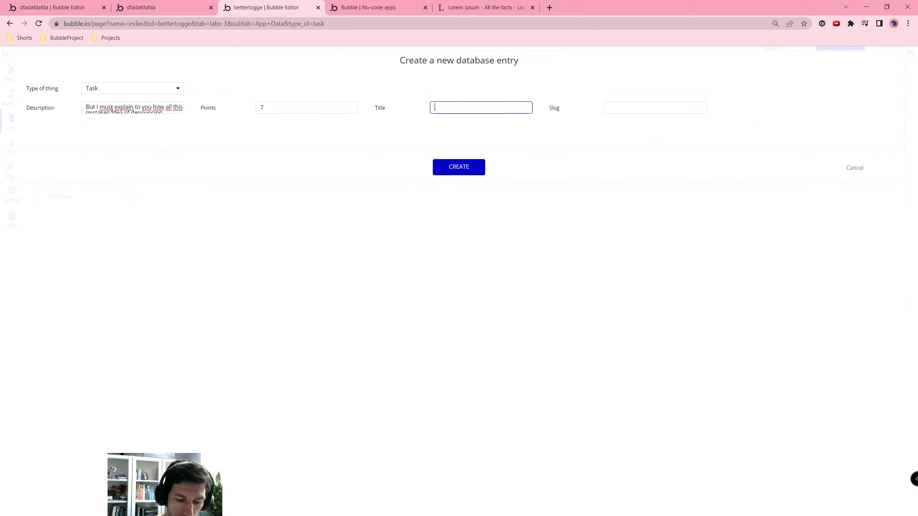
pyautogui.write('Share via Twitter')
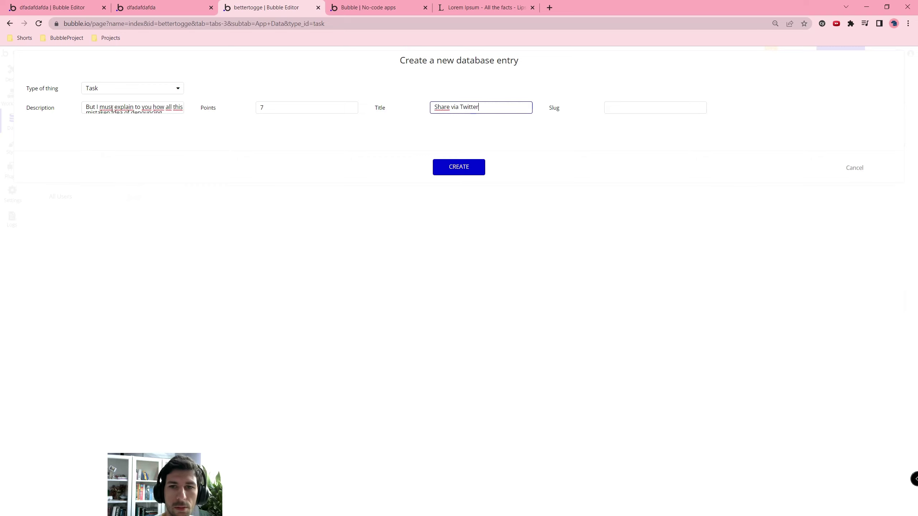
pyautogui.click(473, 167)
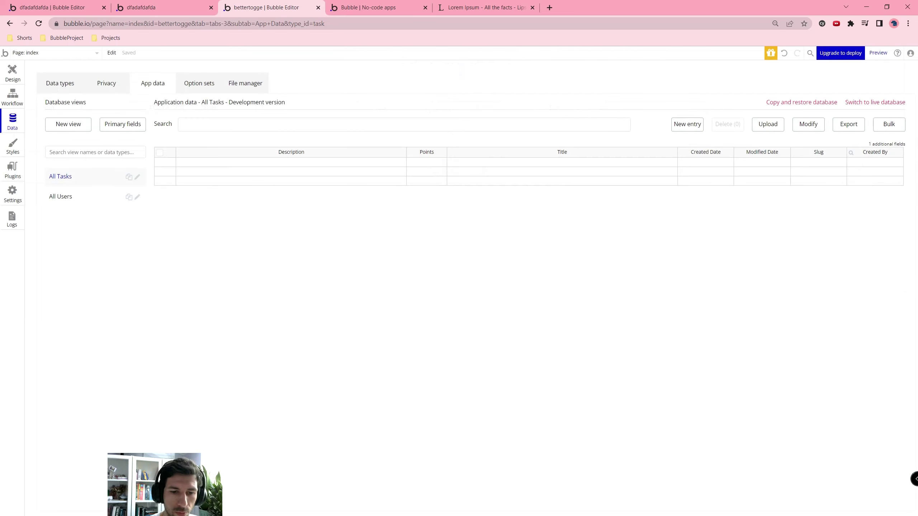
pyautogui.click(57, 196)
# Change the Share via e-mail task's points from 5 to 4 and save
pyautogui.click(61, 176)
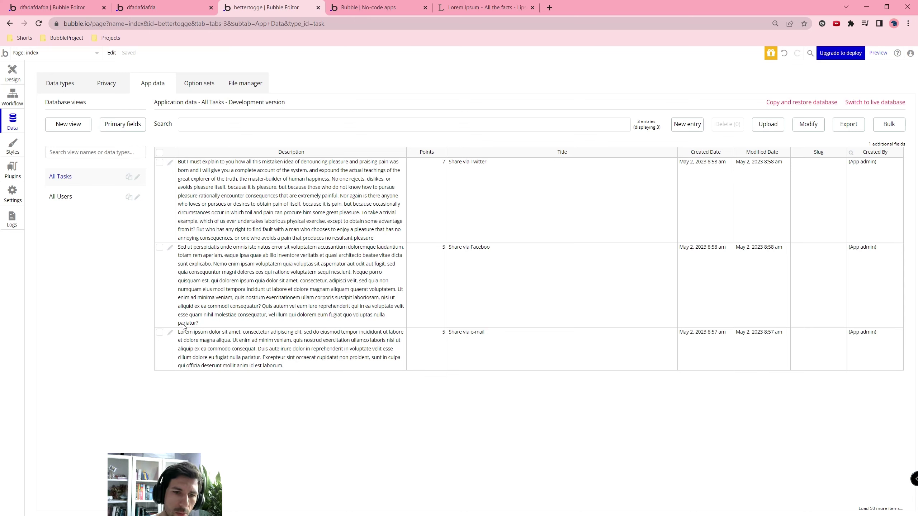
pyautogui.click(170, 332)
pyautogui.doubleClick(250, 106)
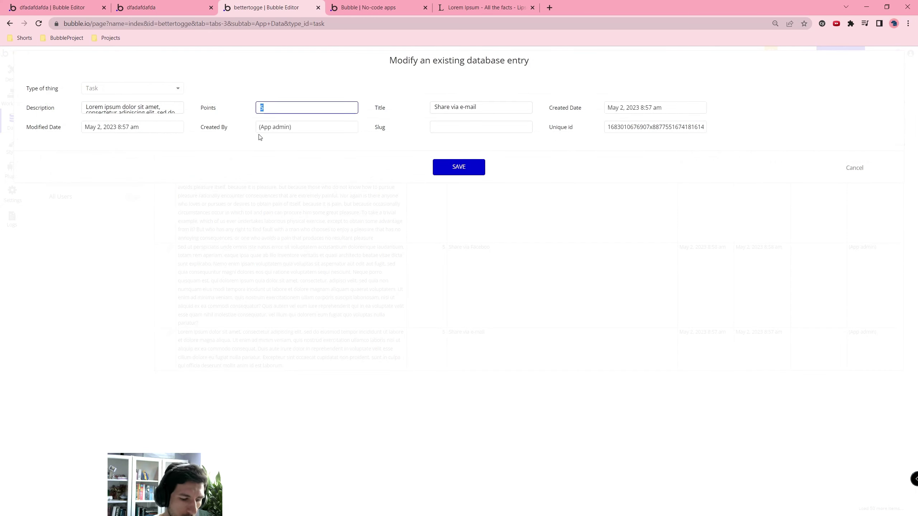
pyautogui.write('4')
pyautogui.click(450, 170)
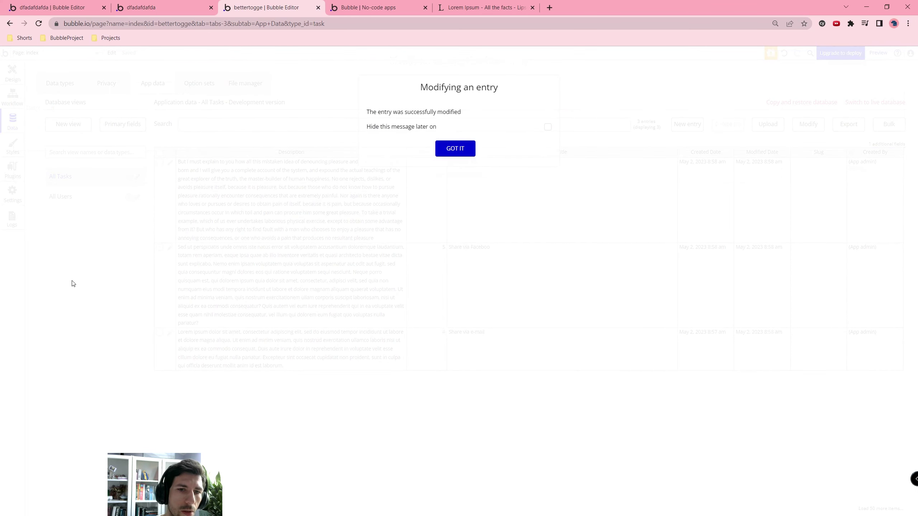
pyautogui.click(455, 148)
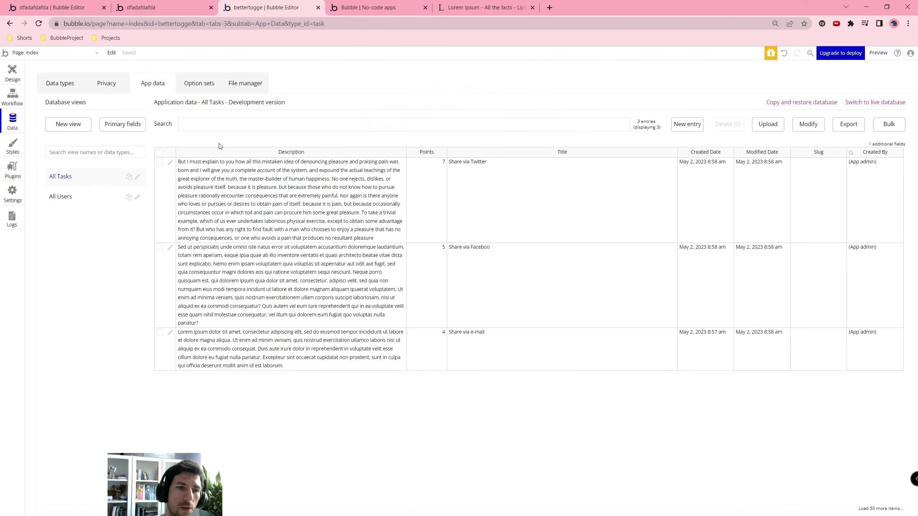
# Delete the only test user from the All Users table
pyautogui.click(77, 197)
pyautogui.click(159, 163)
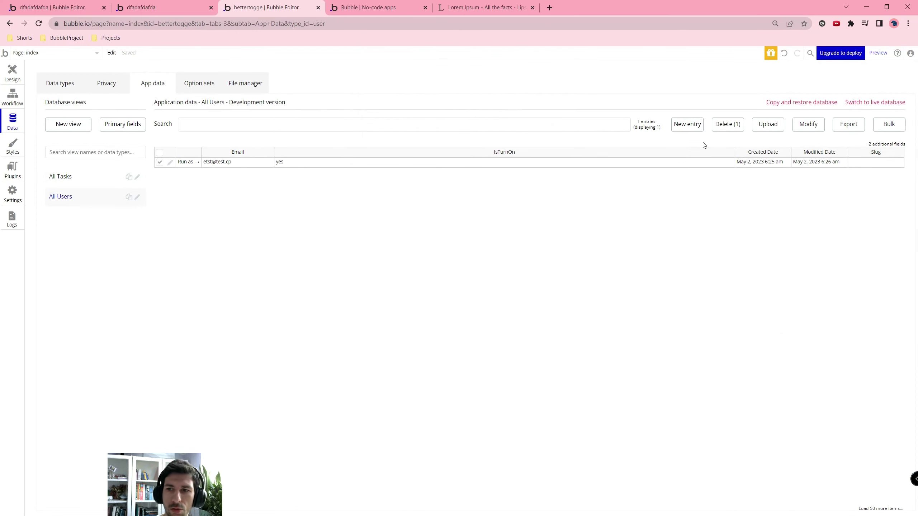
pyautogui.click(724, 125)
pyautogui.click(455, 141)
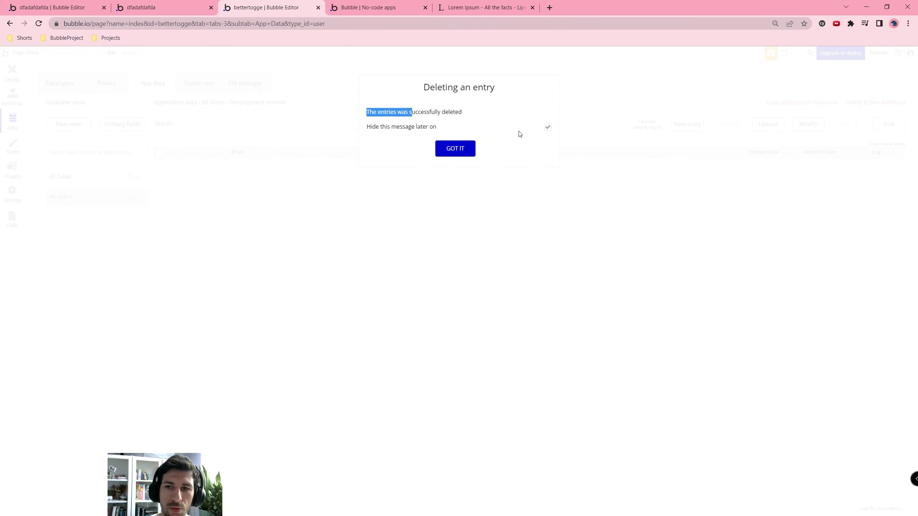
pyautogui.click(469, 152)
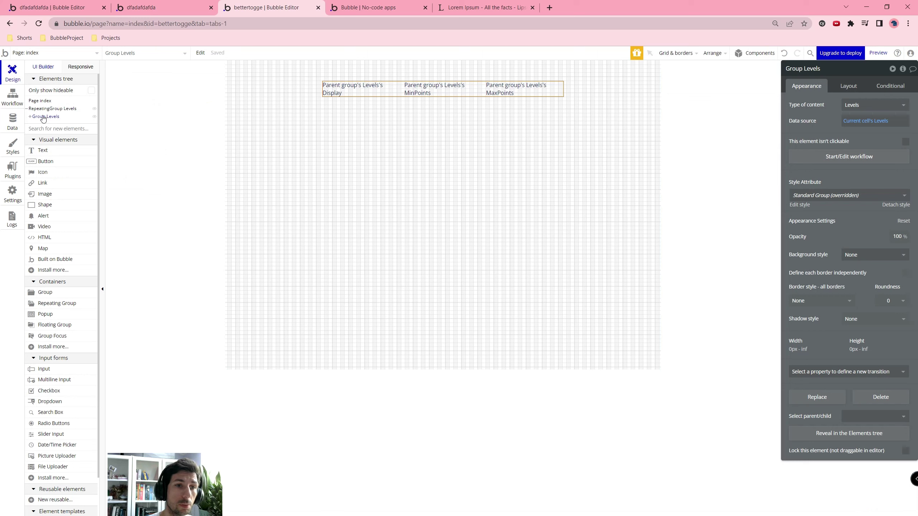
# Duplicate the RepeatingGroup Levels element onto the page
pyautogui.click(45, 109)
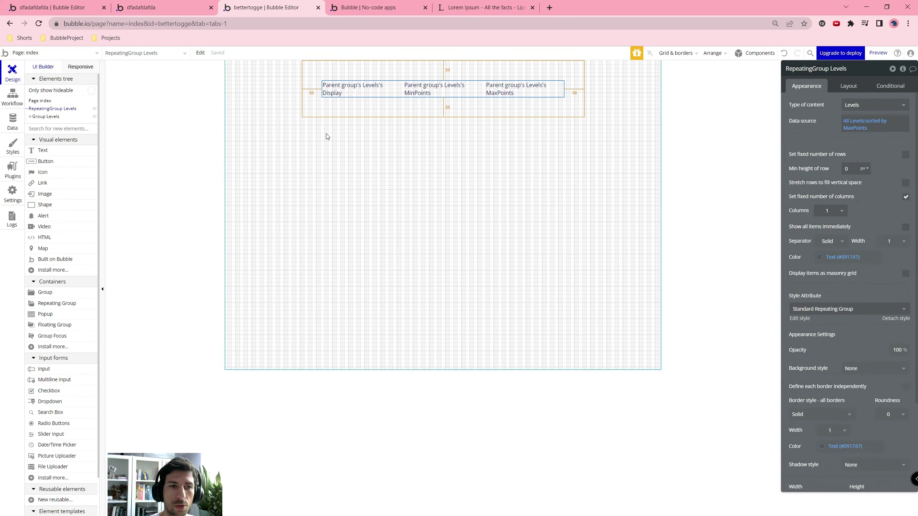
pyautogui.hotkey('ctrl', 'd')
pyautogui.press('Escape')
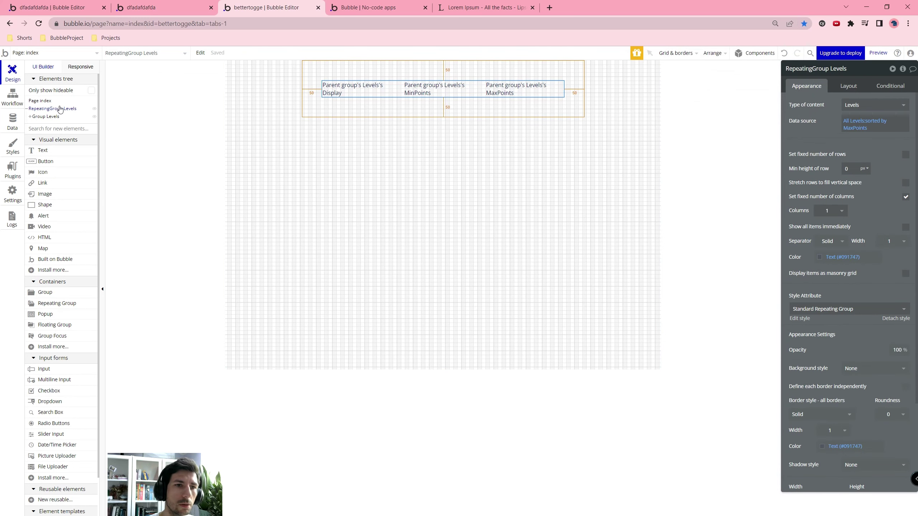
pyautogui.rightClick(57, 107)
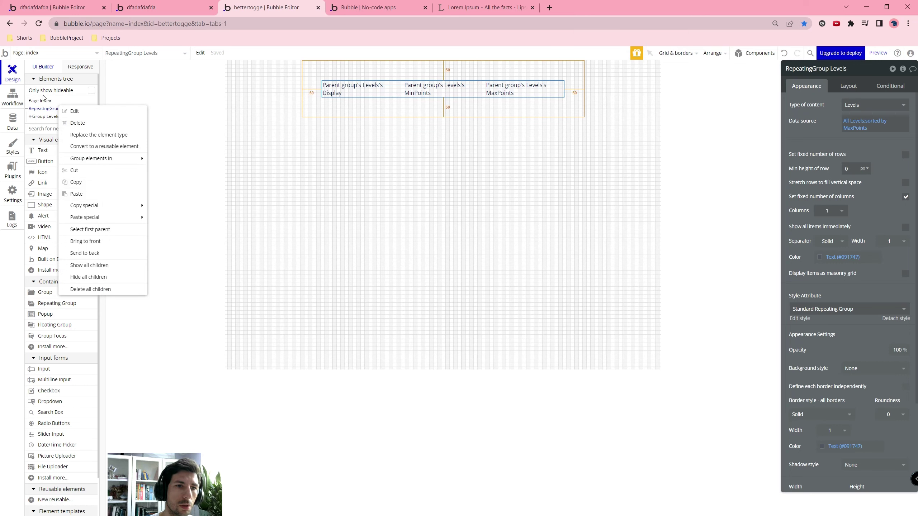
pyautogui.click(44, 115)
pyautogui.rightClick(40, 101)
pyautogui.click(51, 128)
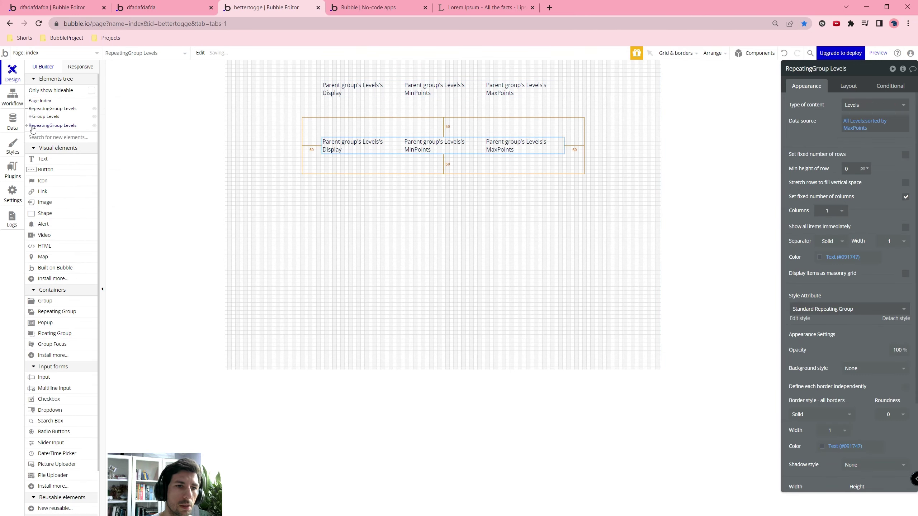
# Make the copied list show Tasks, sourced from a search for Tasks
pyautogui.click(873, 105)
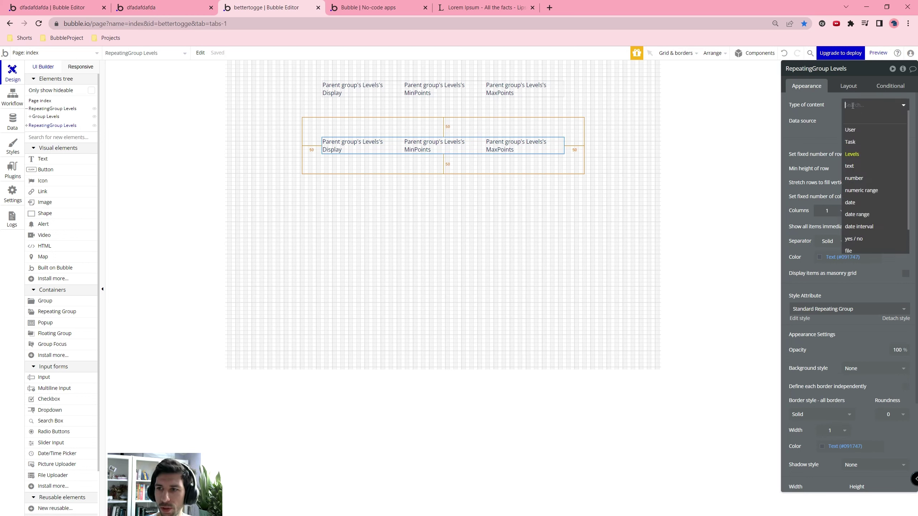
pyautogui.click(859, 139)
pyautogui.click(863, 125)
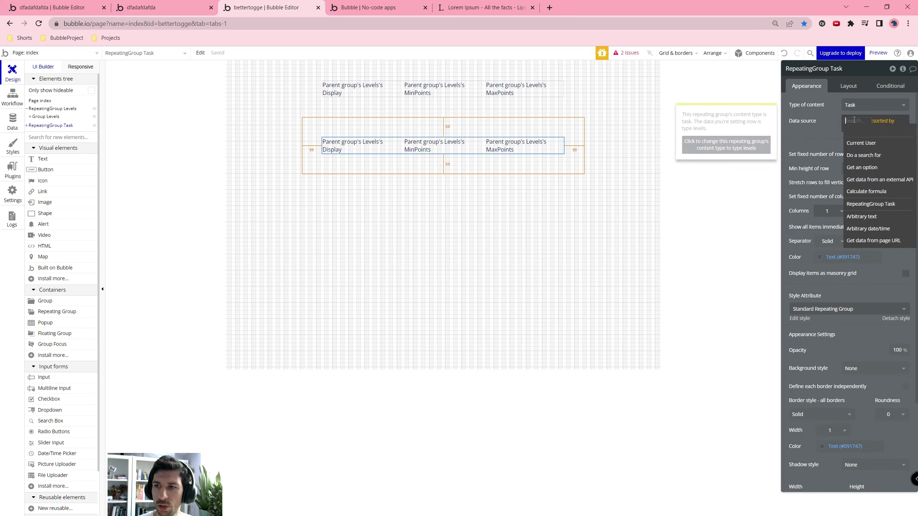
pyautogui.click(864, 153)
pyautogui.click(703, 88)
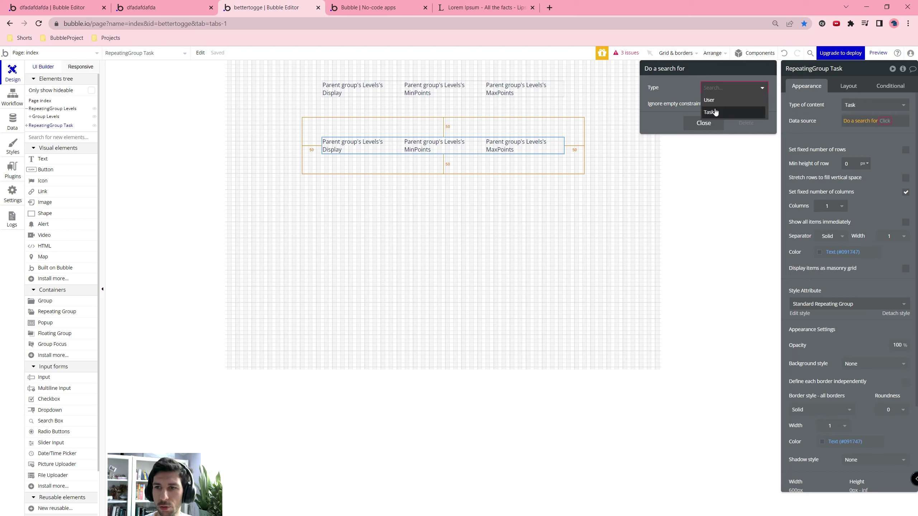
pyautogui.click(715, 113)
# Sort the Task search by Title in ascending order
pyautogui.click(717, 129)
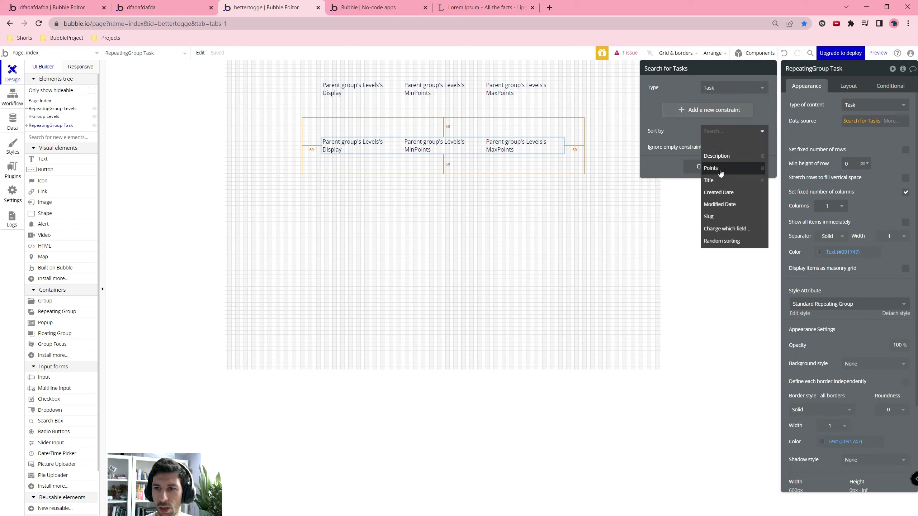
pyautogui.click(715, 183)
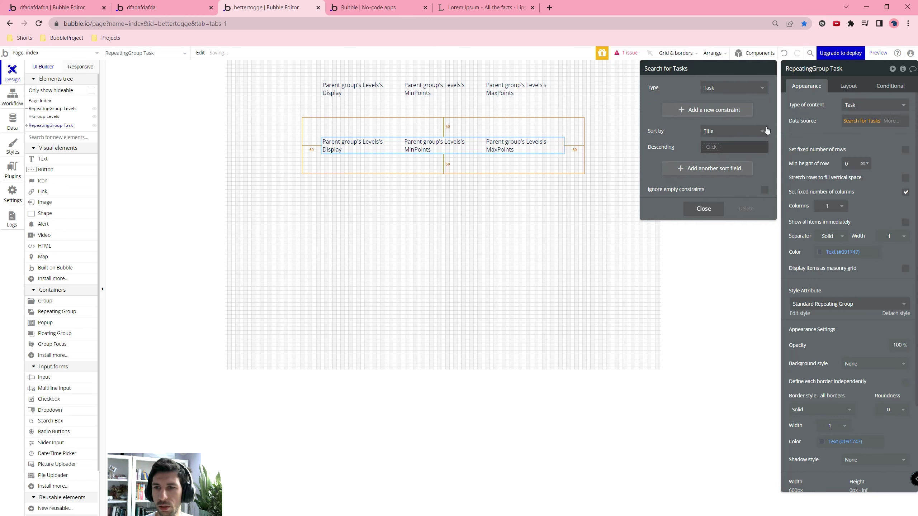
pyautogui.click(718, 148)
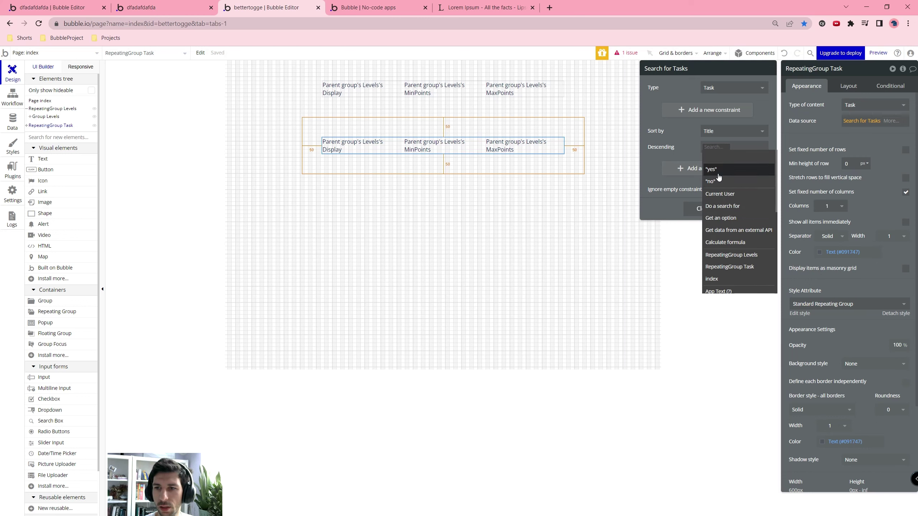
pyautogui.click(714, 181)
pyautogui.click(363, 150)
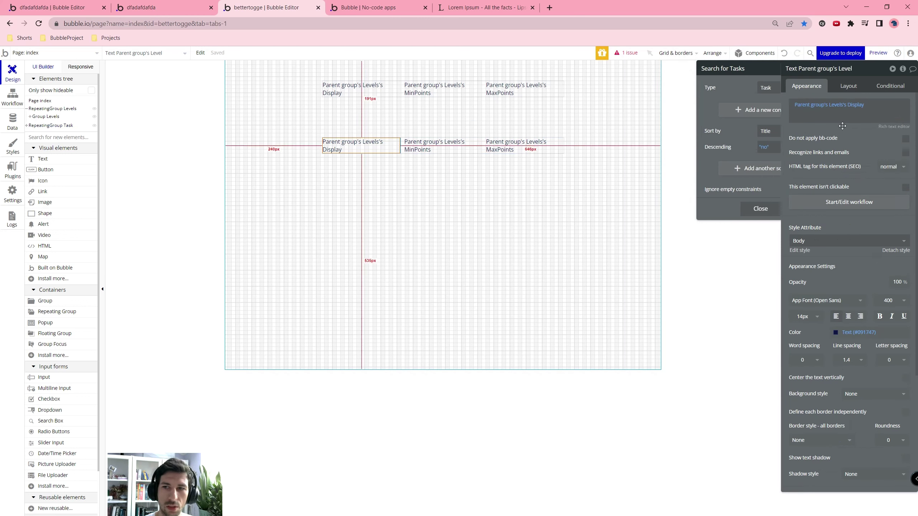
pyautogui.click(27, 126)
pyautogui.click(36, 133)
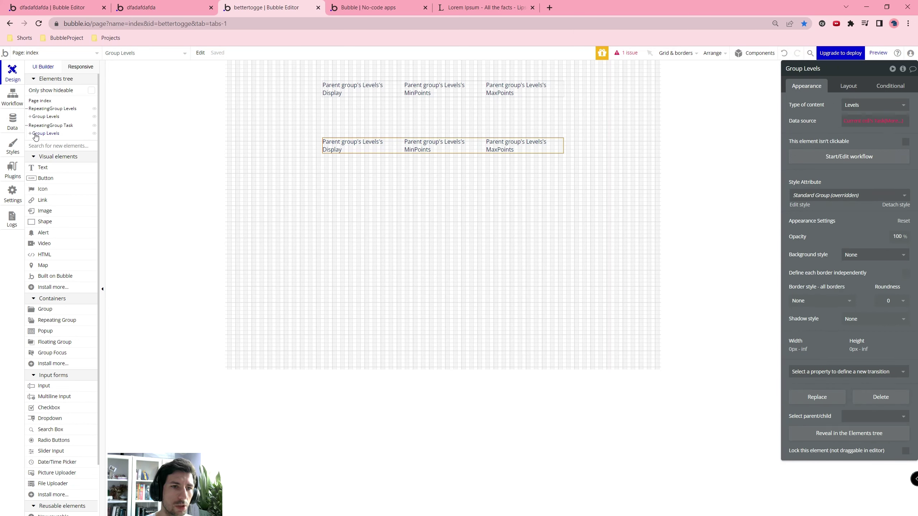
# Set the Task cell group's type to Task and show each task's Title and Points
pyautogui.click(853, 109)
pyautogui.click(856, 147)
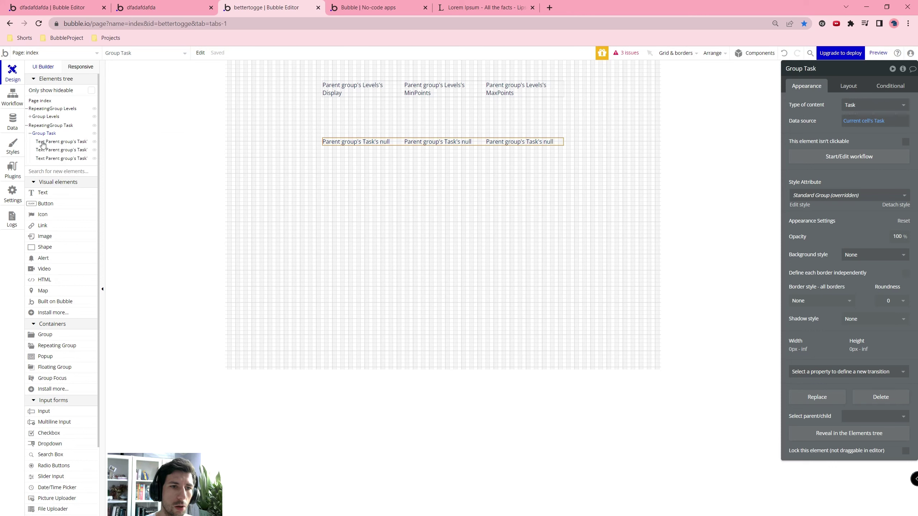
pyautogui.click(43, 143)
pyautogui.click(846, 103)
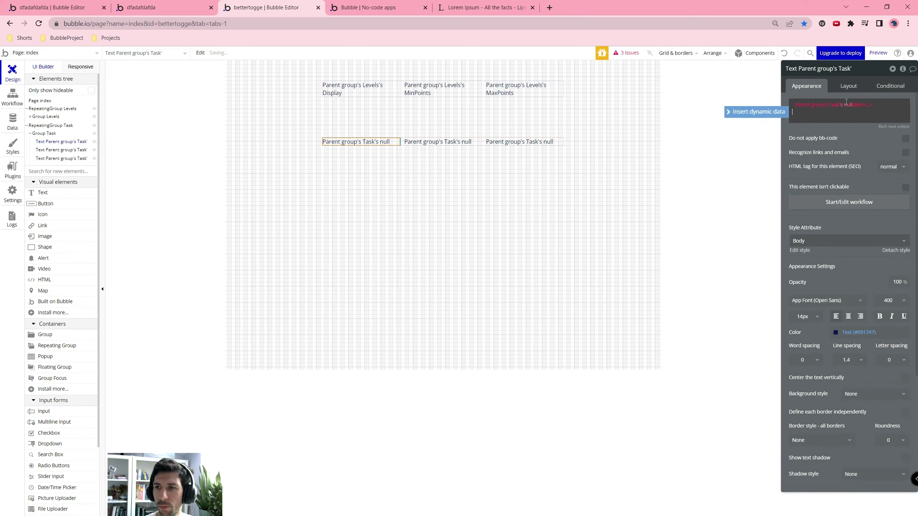
pyautogui.click(846, 104)
pyautogui.click(853, 150)
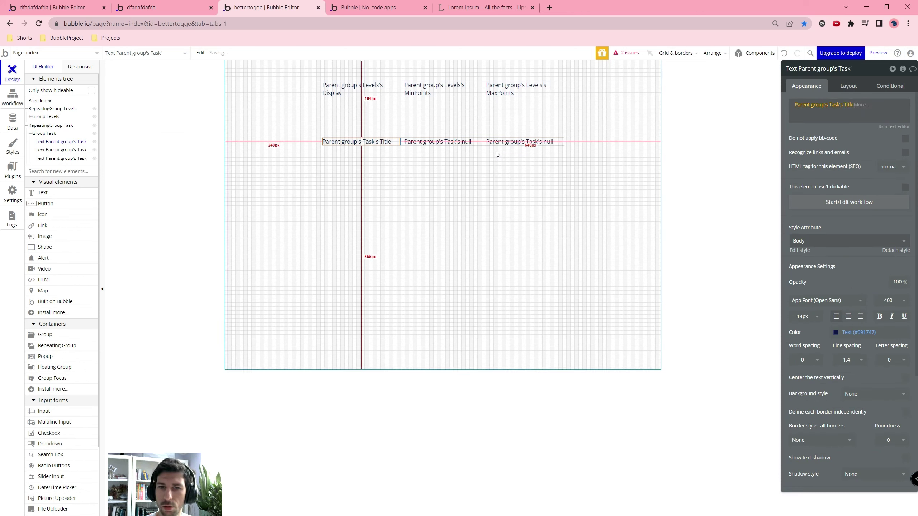
pyautogui.click(453, 140)
pyautogui.click(846, 108)
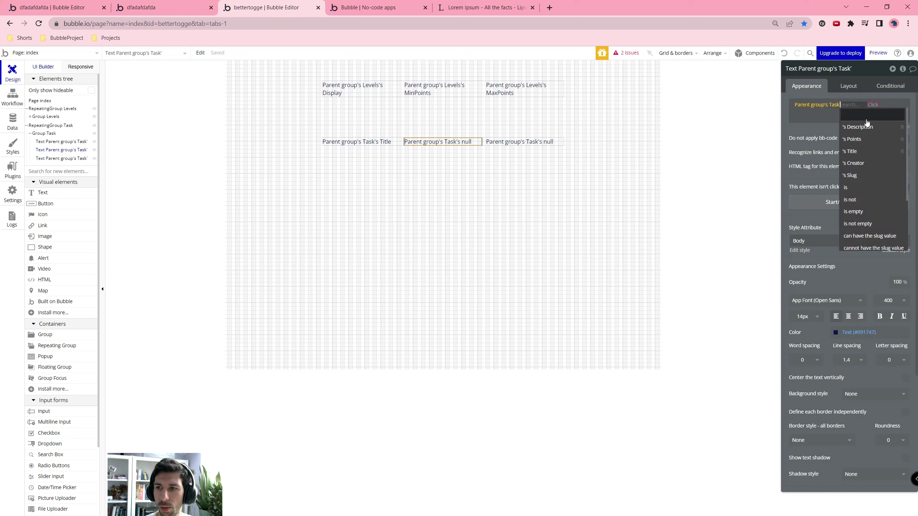
pyautogui.click(870, 141)
# Bind the third text to the task's Description truncated to 100 characters
pyautogui.click(489, 144)
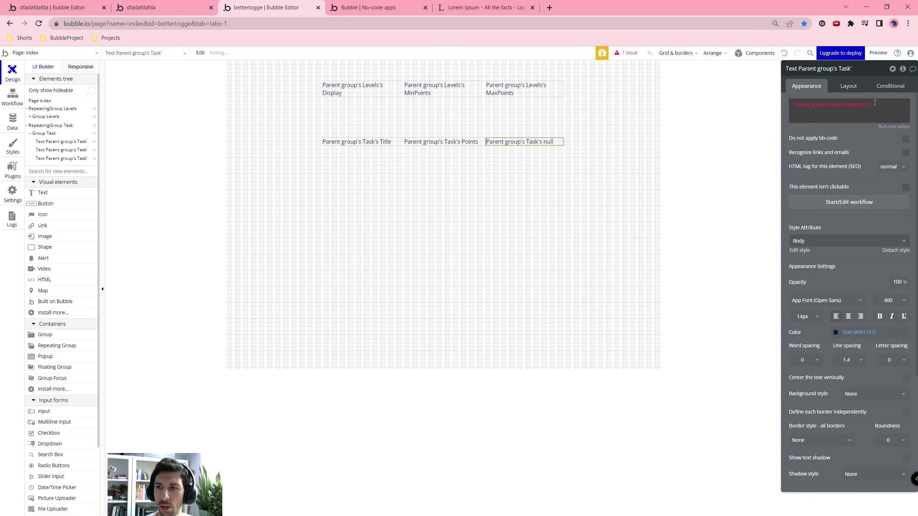
pyautogui.click(853, 105)
pyautogui.click(862, 126)
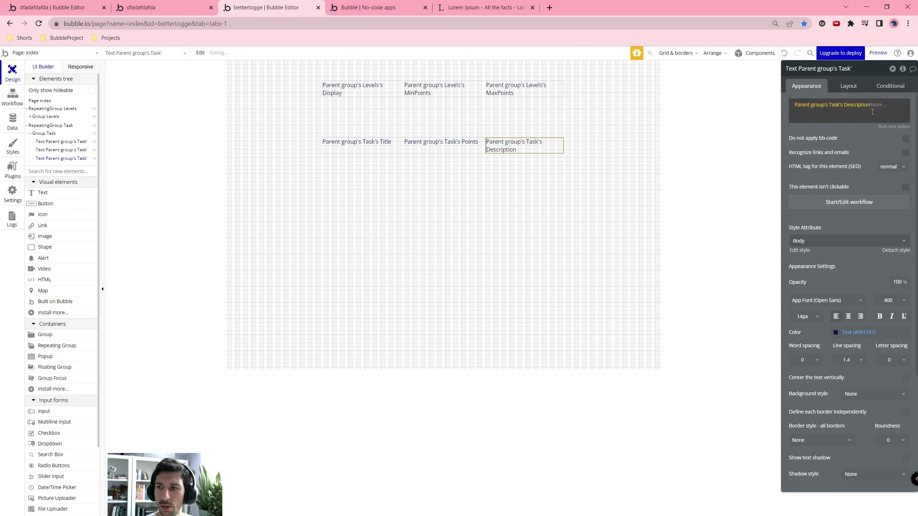
pyautogui.click(871, 104)
pyautogui.write('tru')
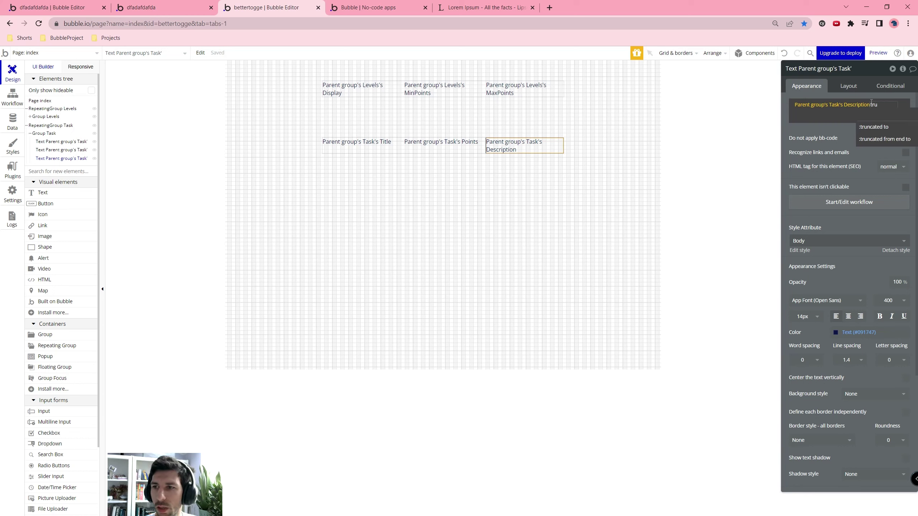
pyautogui.click(875, 127)
pyautogui.write('100')
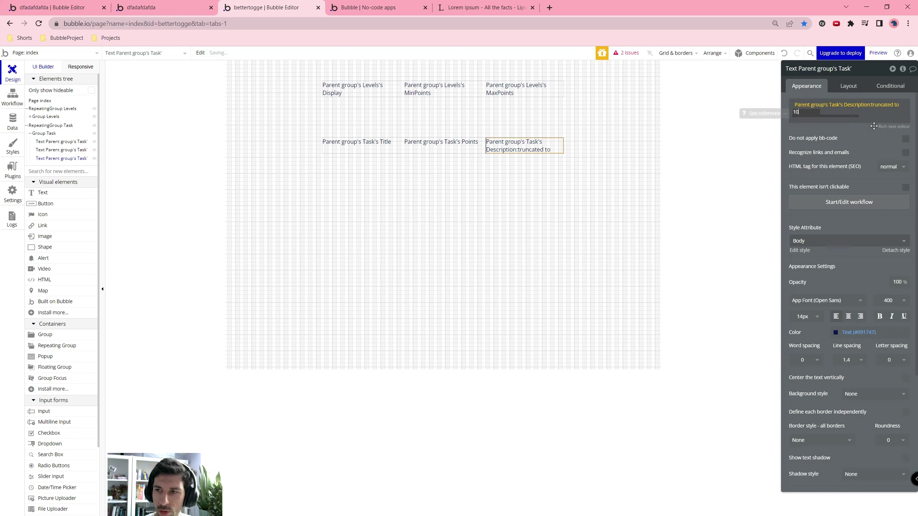
# Widen the Task repeating group to 1200 px
pyautogui.click(55, 125)
pyautogui.click(835, 88)
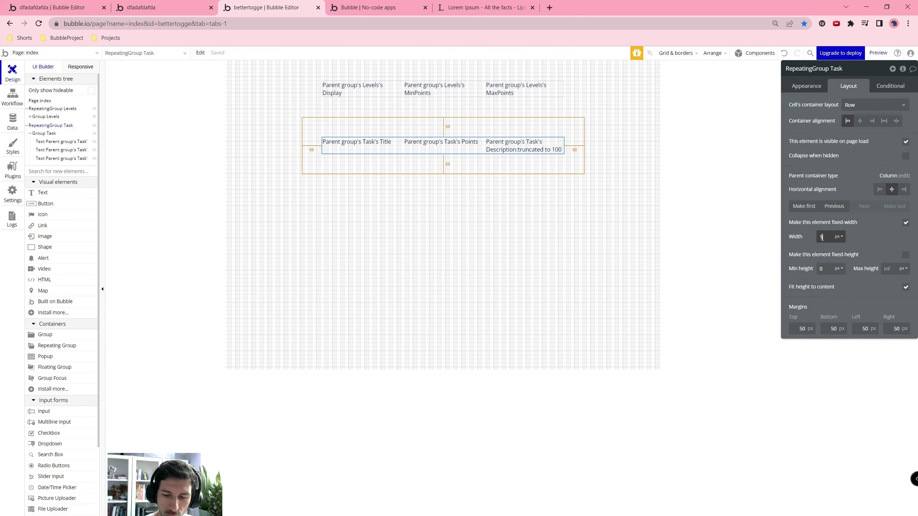
pyautogui.press('Tab')
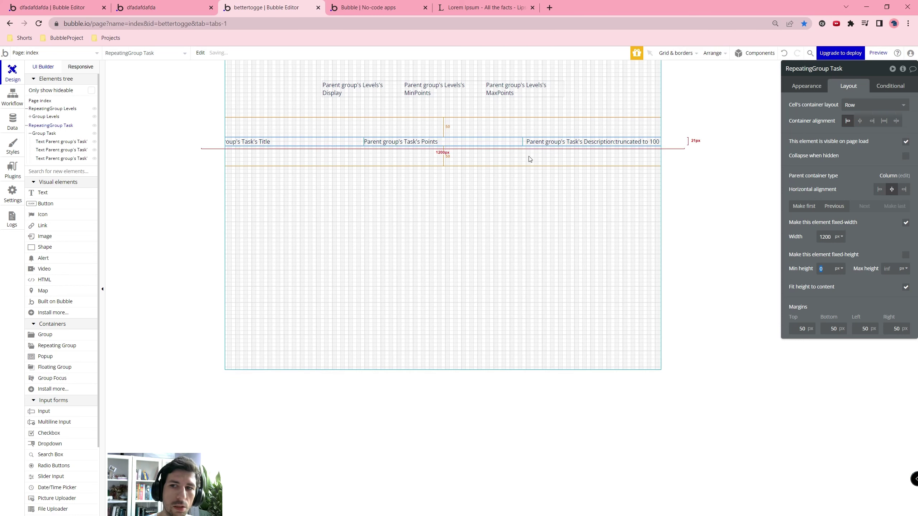
# Set the index page's builder width to 1300 px, then switch to the app preview tab
pyautogui.click(530, 160)
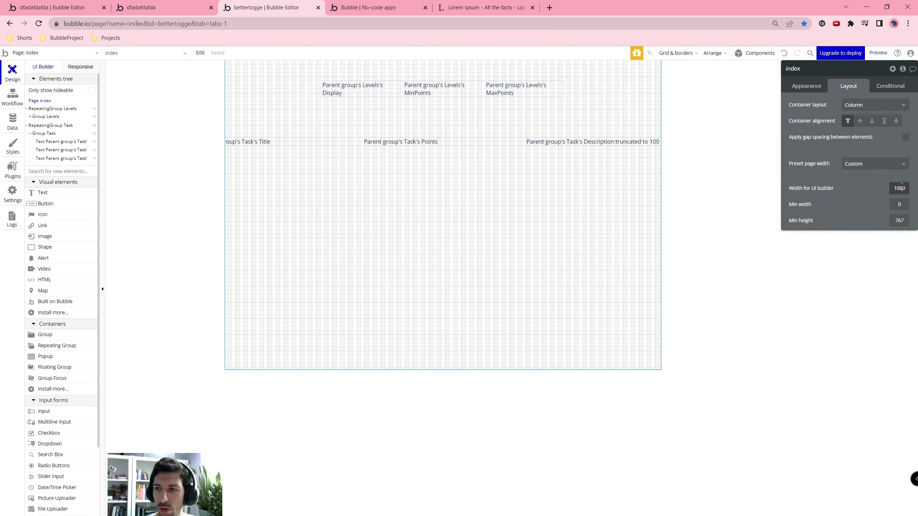
pyautogui.write('1300')
pyautogui.press('Return')
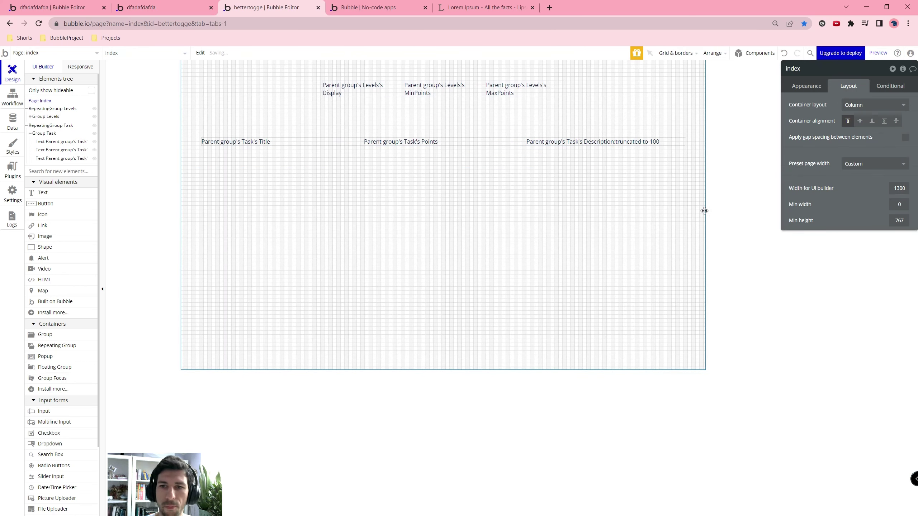
pyautogui.click(60, 159)
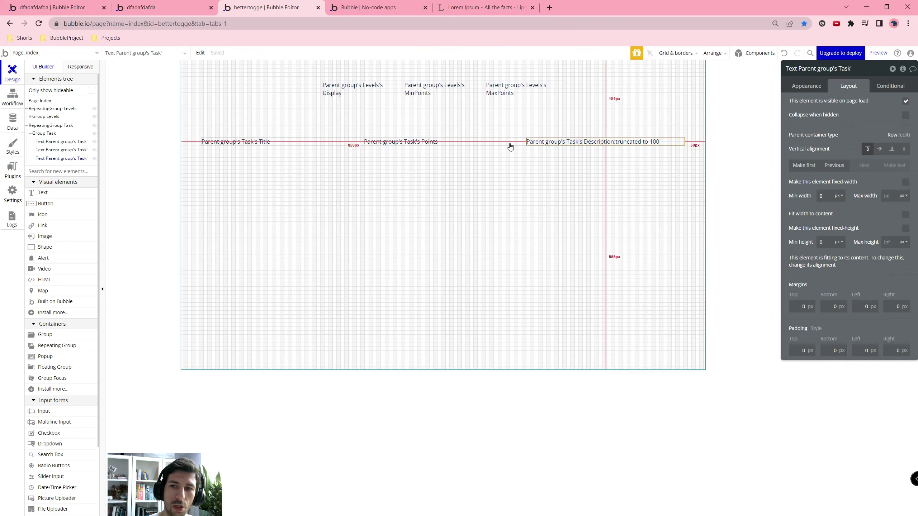
pyautogui.click(380, 7)
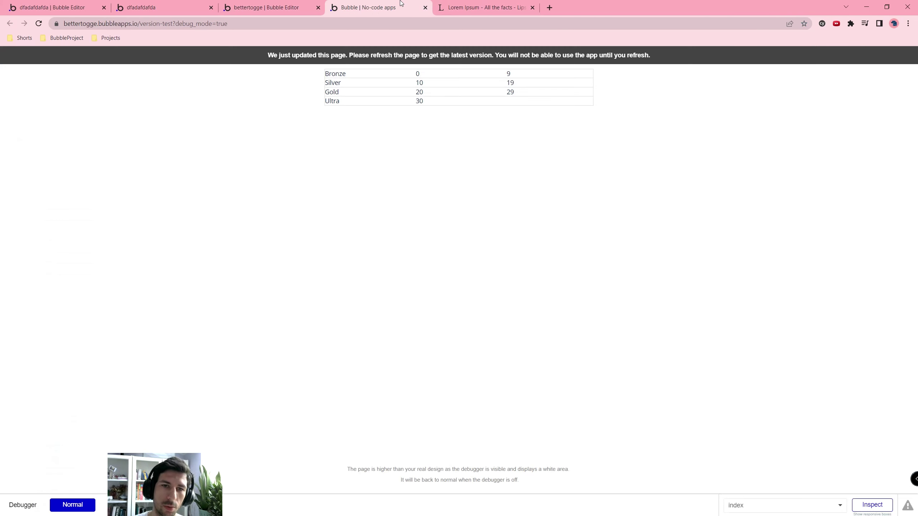
# Refresh the preview to check the task rows, then return to the editor's Data section
pyautogui.click(214, 61)
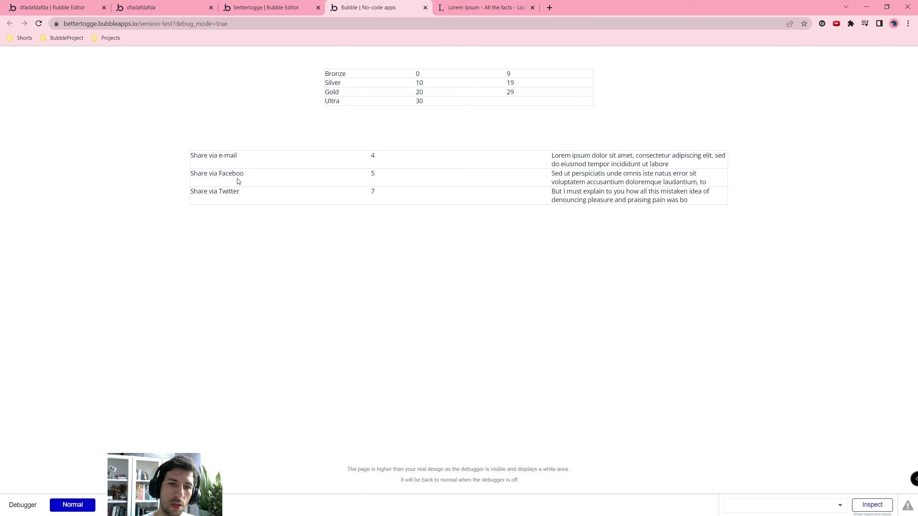
pyautogui.click(180, 2)
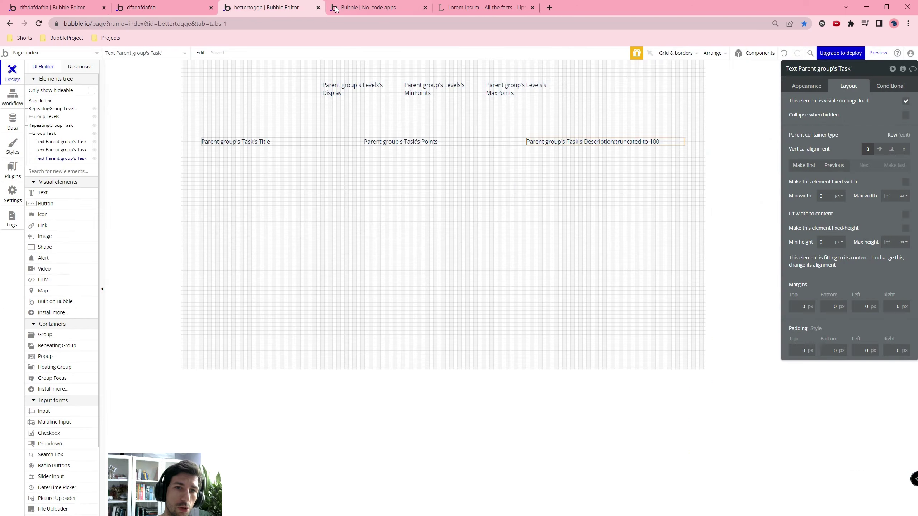
pyautogui.click(301, 7)
pyautogui.click(259, 230)
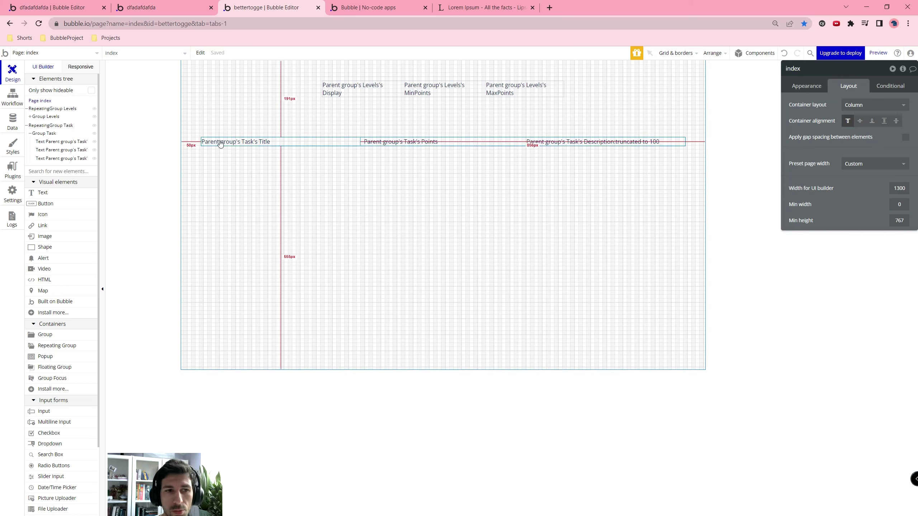
pyautogui.click(11, 116)
# Delete the User type's IsTurnOn field, discarding the unfinished new fields
pyautogui.click(59, 91)
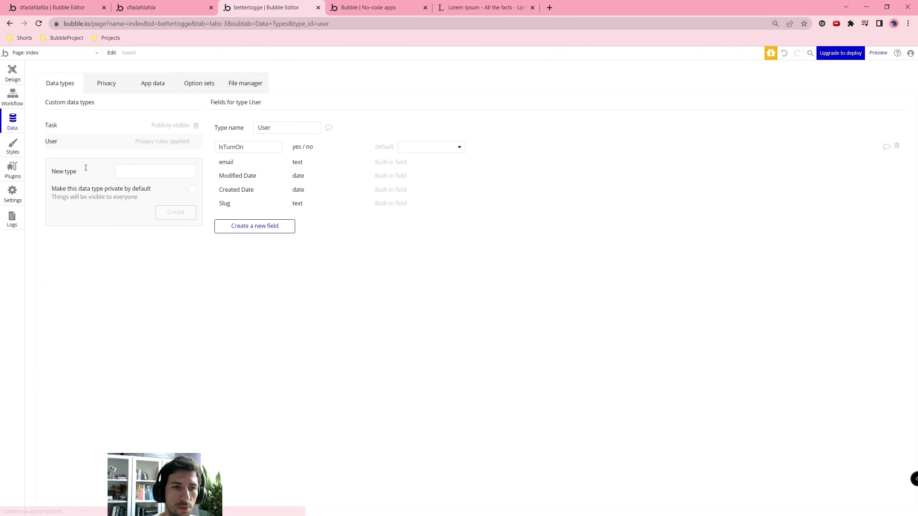
pyautogui.click(255, 226)
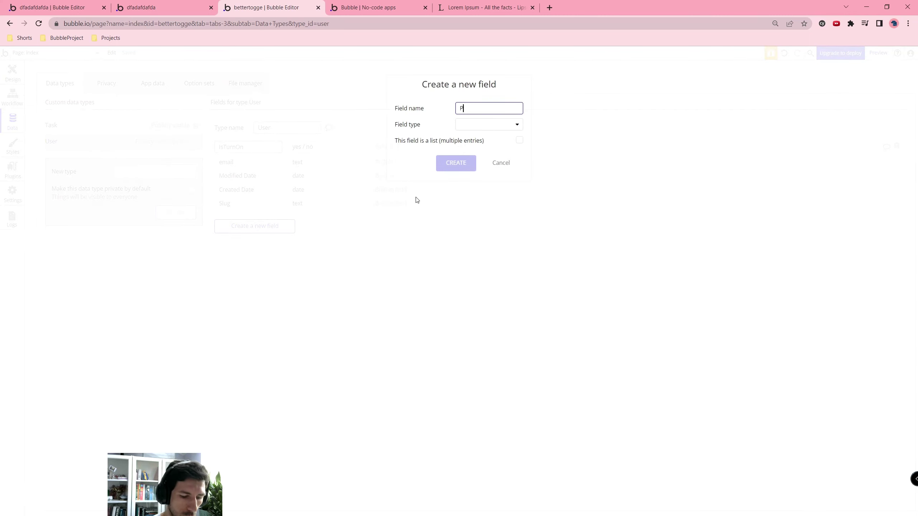
pyautogui.click(474, 128)
pyautogui.click(471, 156)
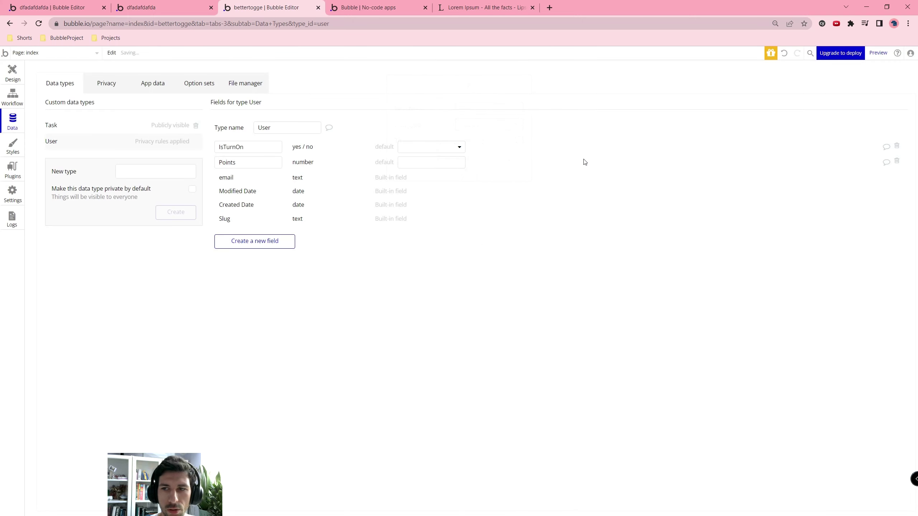
pyautogui.click(897, 147)
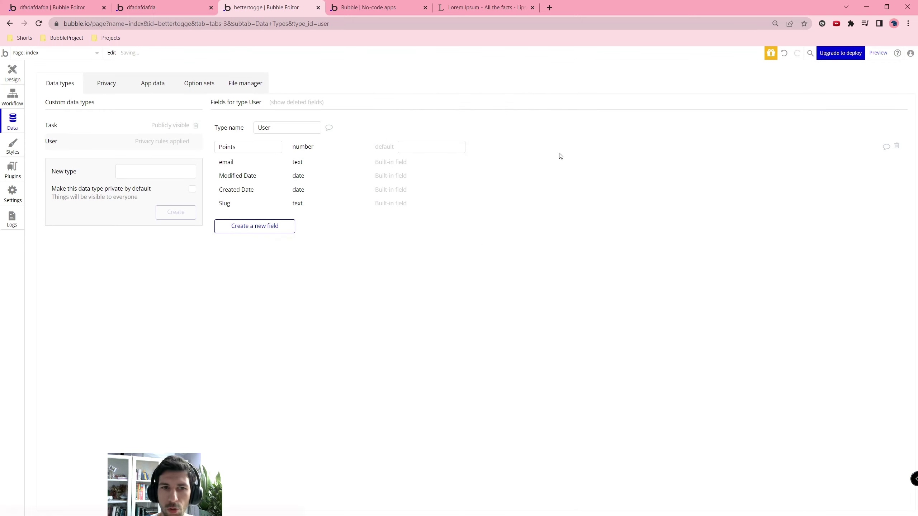
pyautogui.click(286, 226)
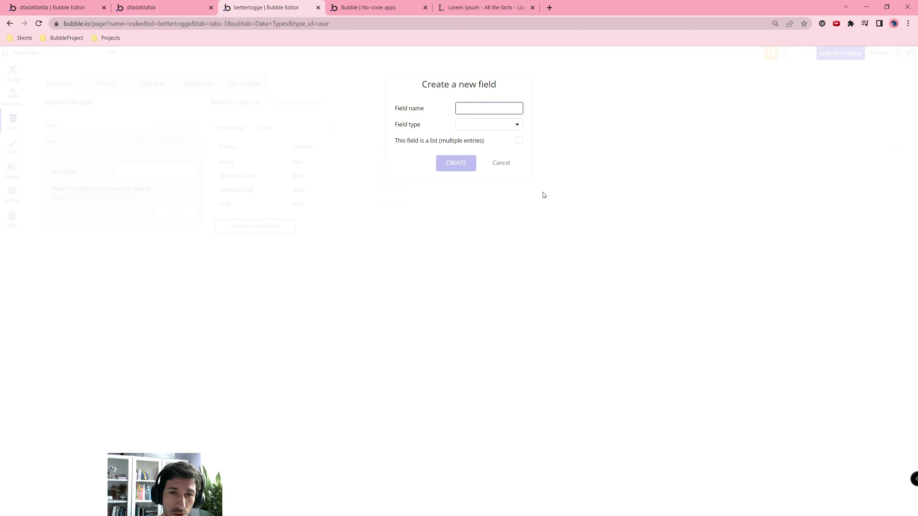
pyautogui.click(501, 163)
# Add a User Level field of type Levels defaulting to Bronze, and default Points to 0
pyautogui.click(249, 235)
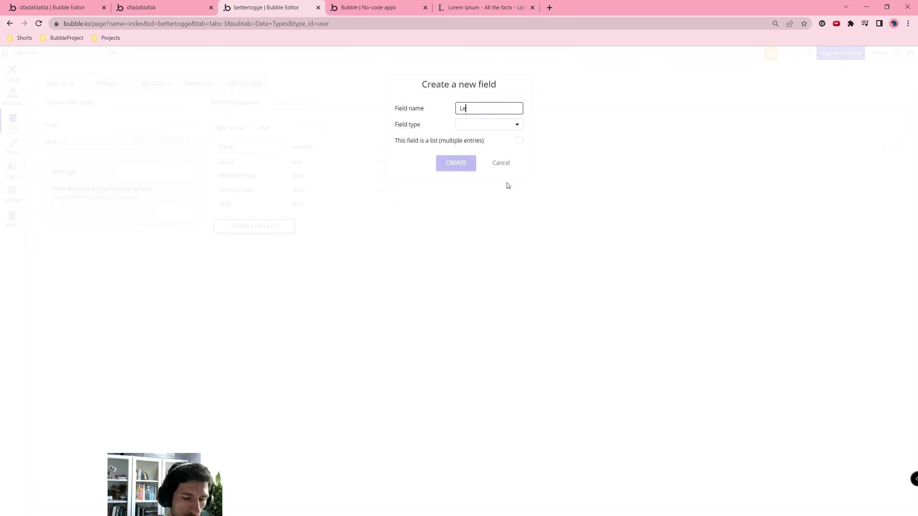
pyautogui.click(474, 127)
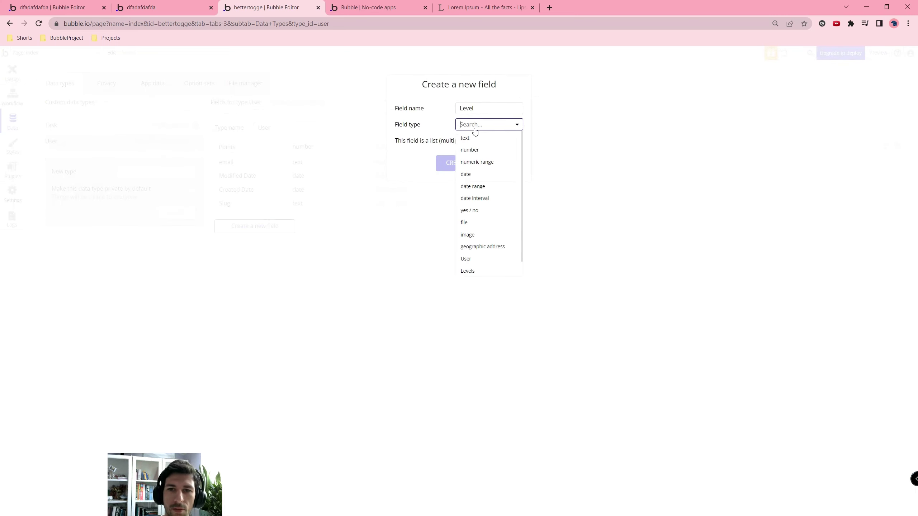
pyautogui.click(490, 272)
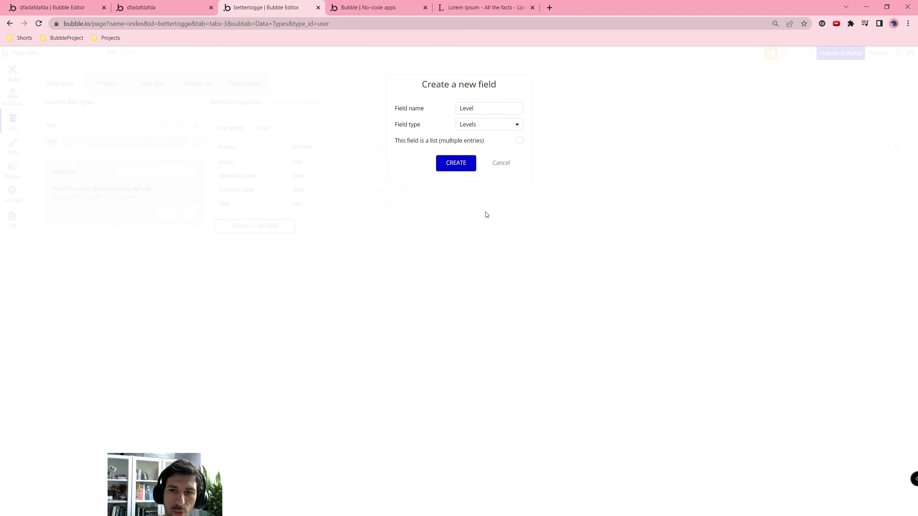
pyautogui.click(467, 162)
pyautogui.click(422, 146)
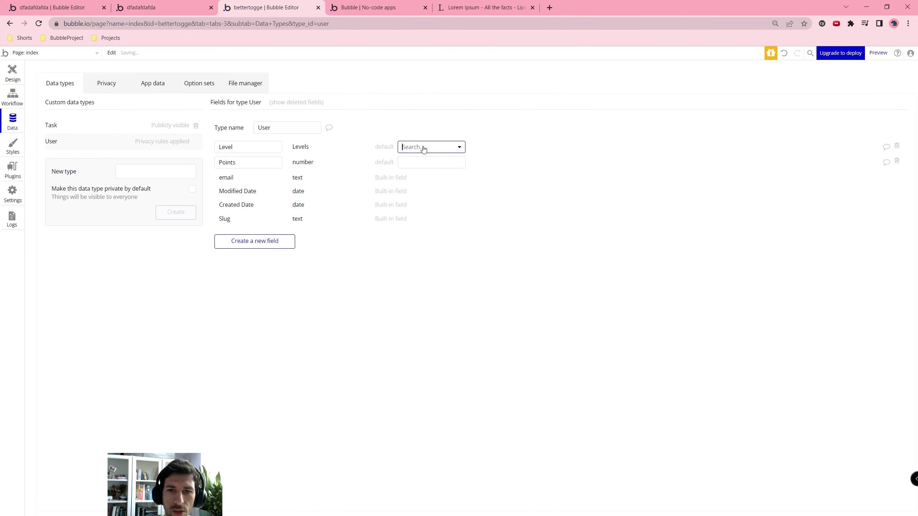
pyautogui.click(419, 187)
pyautogui.click(415, 164)
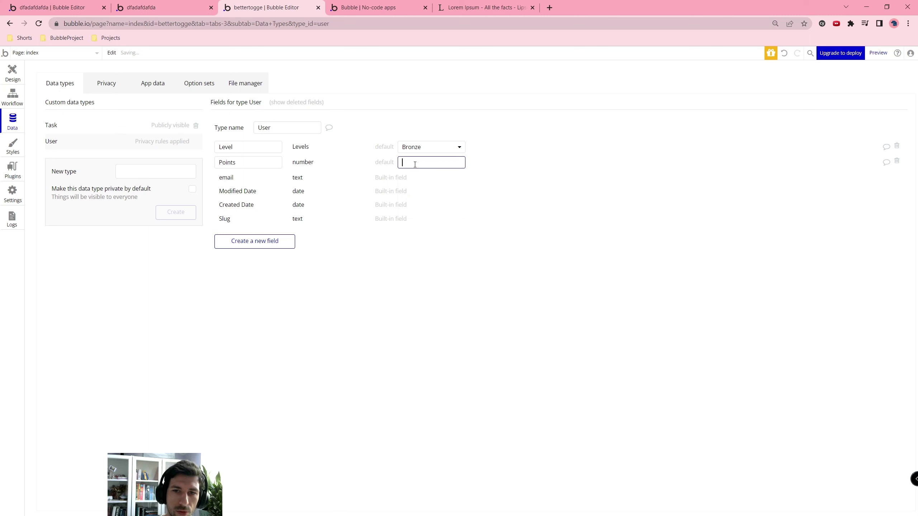
pyautogui.write('0')
pyautogui.press('Return')
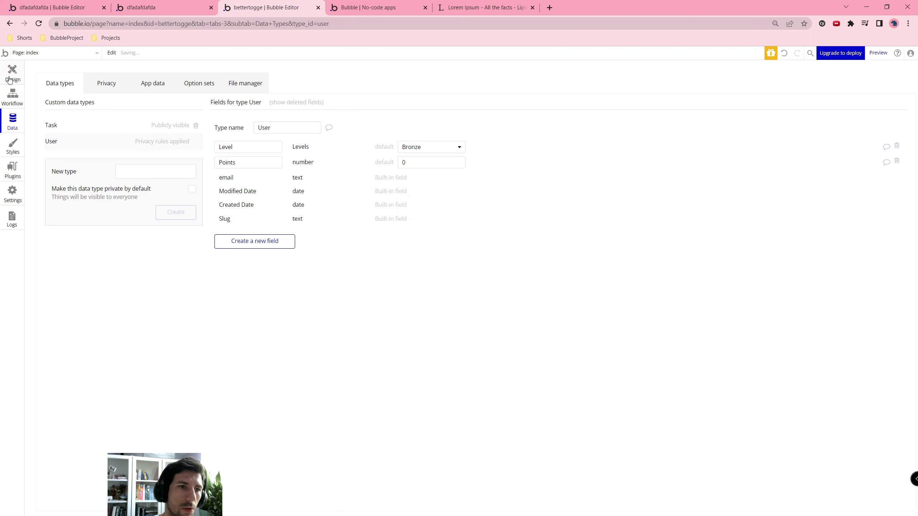
pyautogui.click(10, 79)
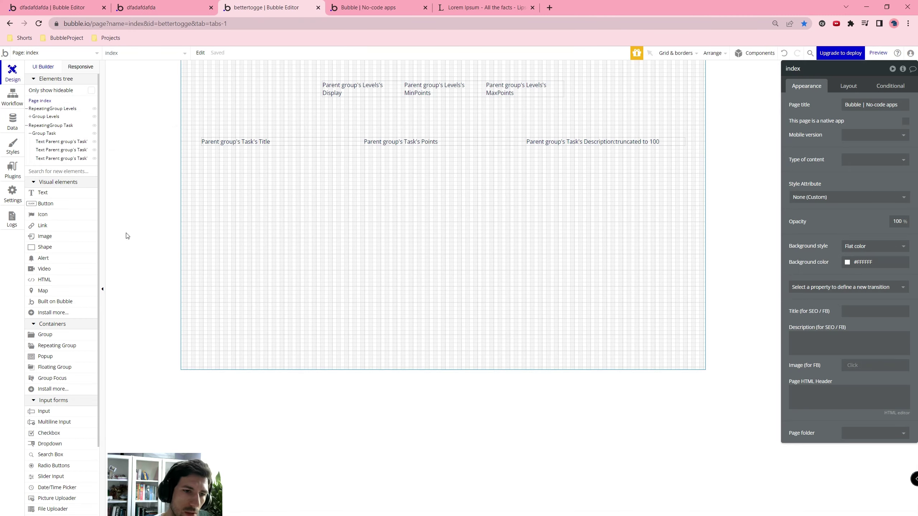
# Draw a new group on the page with a horizontally centred column layout
pyautogui.click(56, 335)
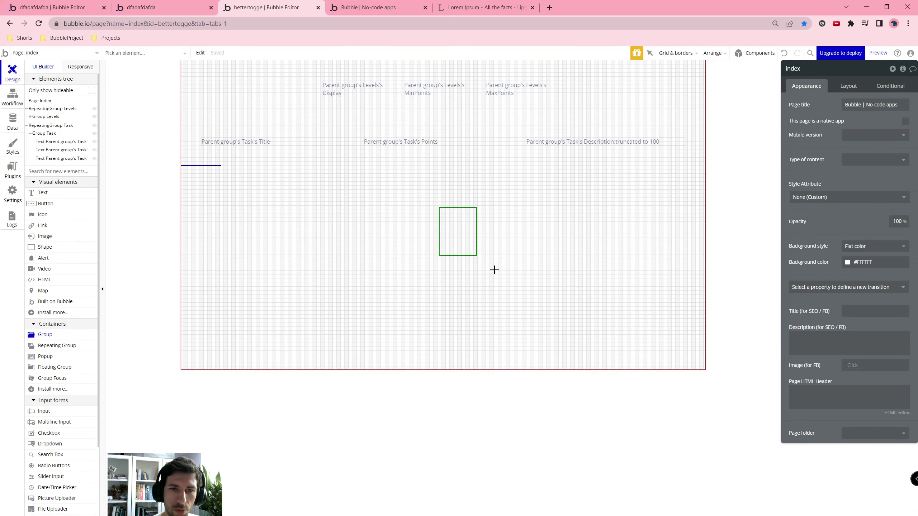
pyautogui.moveTo(494, 270); pyautogui.dragTo(556, 319)
pyautogui.click(846, 88)
pyautogui.click(874, 104)
pyautogui.click(864, 167)
pyautogui.click(895, 205)
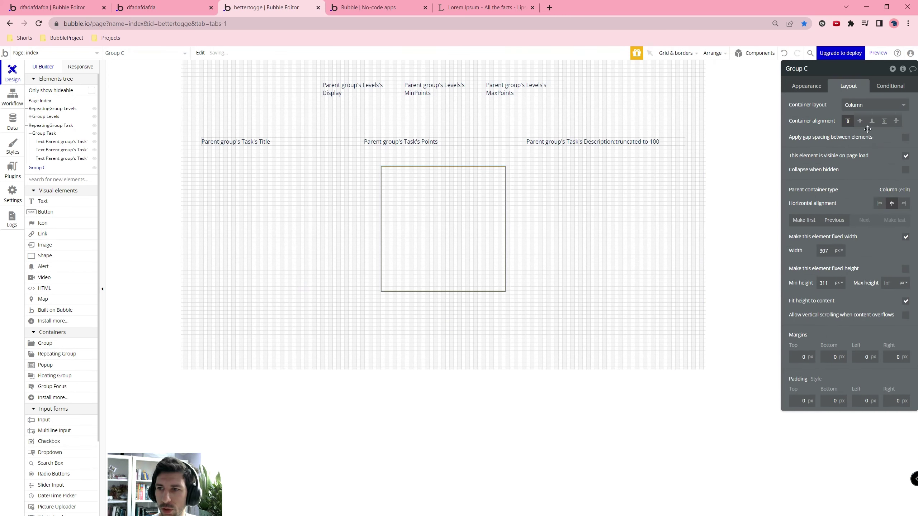
pyautogui.click(860, 121)
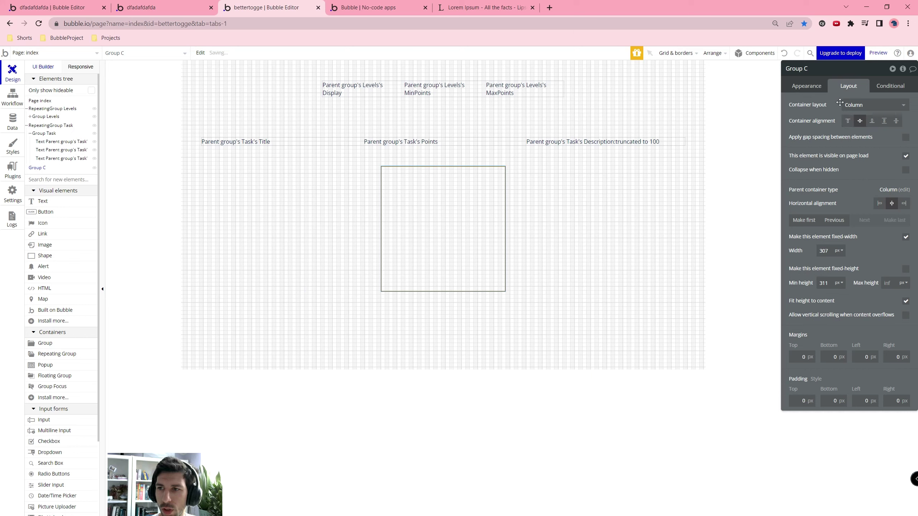
# Give the group the Group Border style and a 600 px width
pyautogui.click(814, 88)
pyautogui.click(847, 198)
pyautogui.click(831, 221)
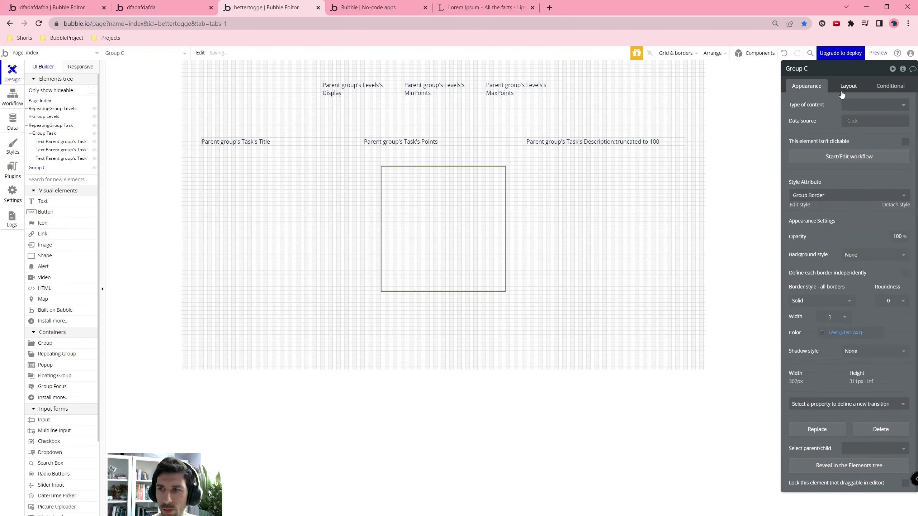
pyautogui.click(846, 86)
pyautogui.click(829, 252)
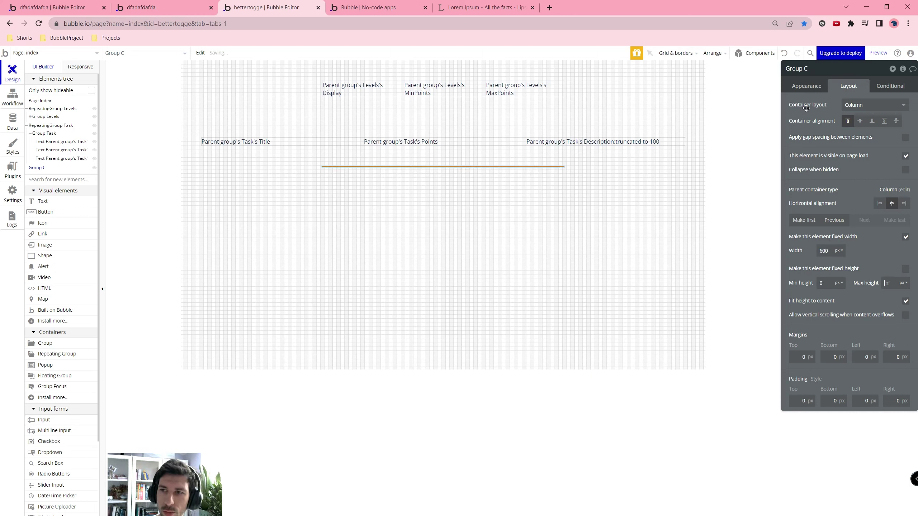
pyautogui.click(562, 167)
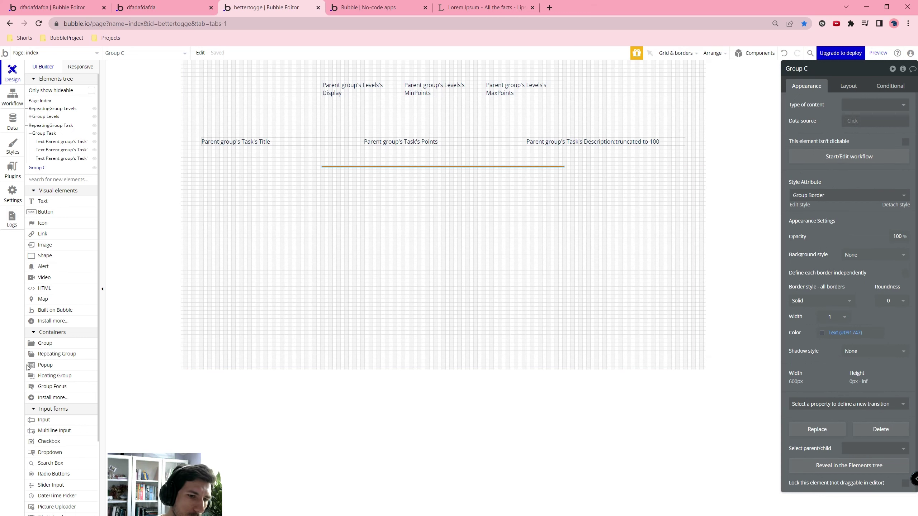
# Place a text input inside the group and rename the group to Group Register
pyautogui.click(43, 420)
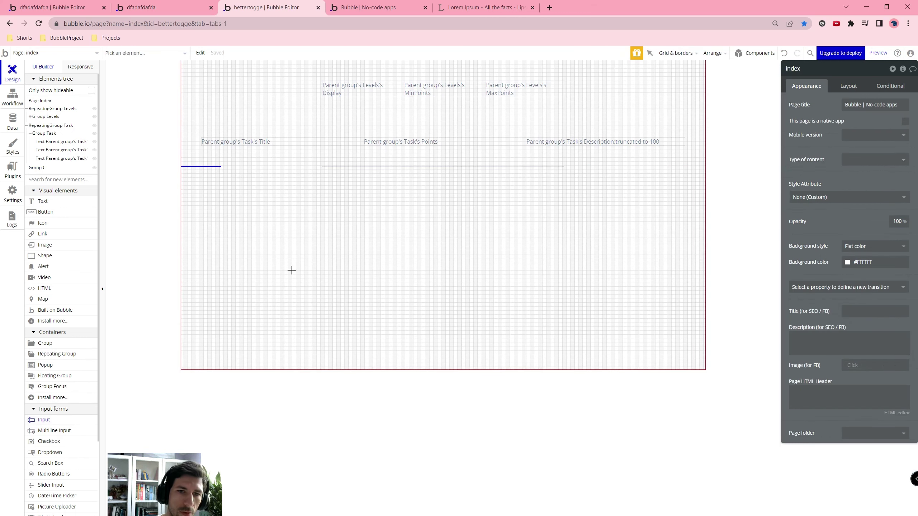
pyautogui.click(292, 270)
pyautogui.moveTo(37, 176)
pyautogui.mouseDown()
pyautogui.moveTo(129, 166)
pyautogui.moveTo(32, 168)
pyautogui.mouseUp()
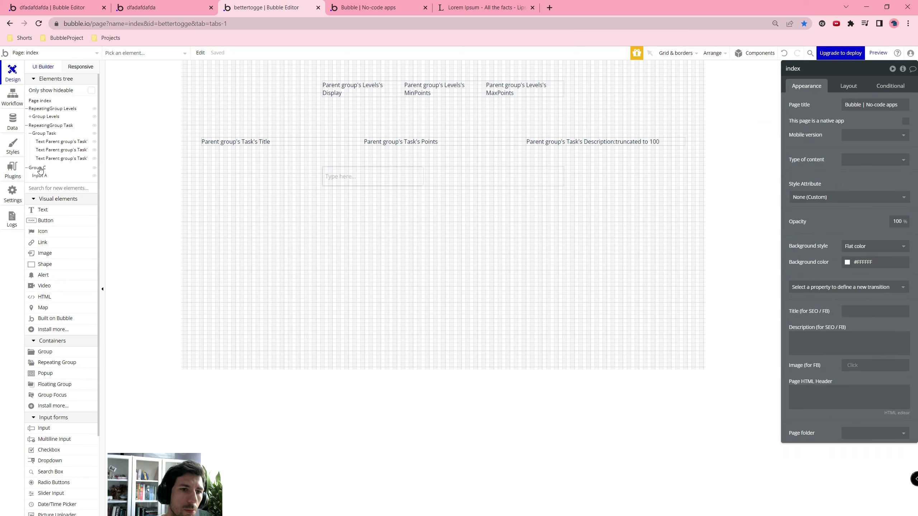
pyautogui.click(38, 168)
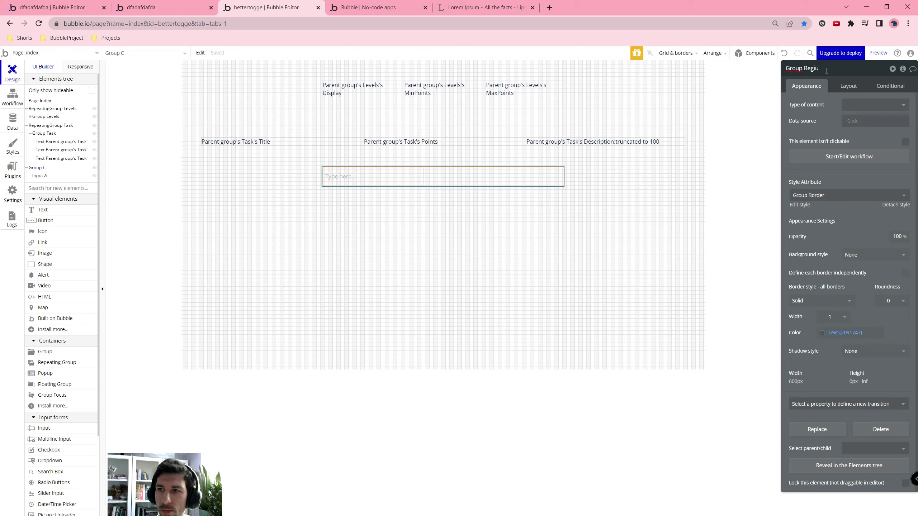
pyautogui.click(482, 242)
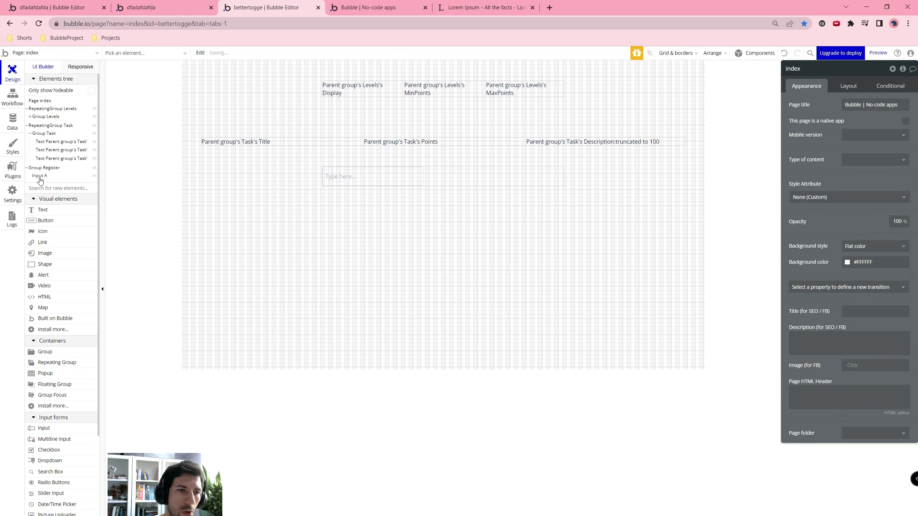
pyautogui.click(39, 176)
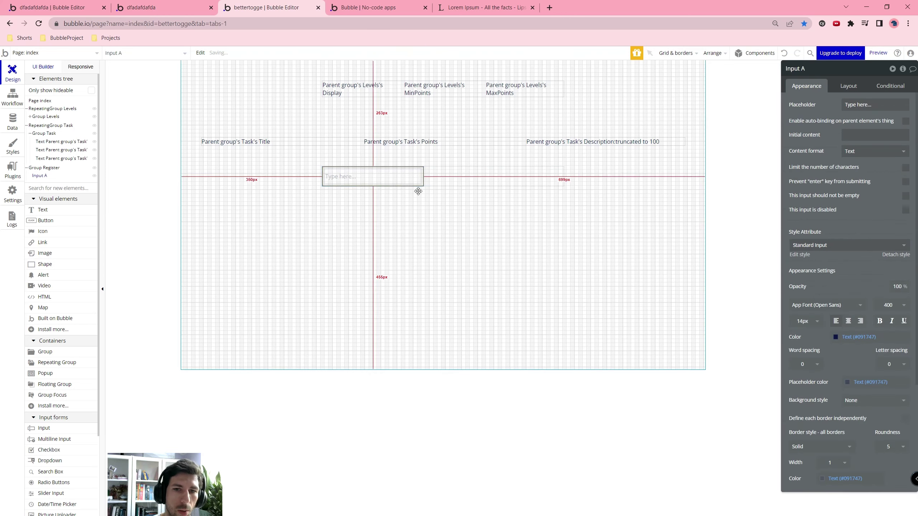
# Make the input full-width, 50 px tall, with placeholder E-mail, Email format, and required
pyautogui.click(849, 86)
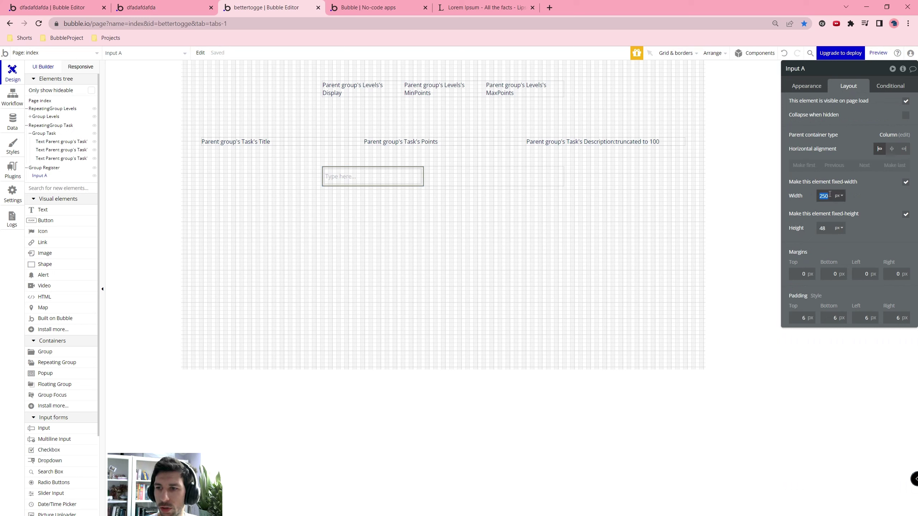
pyautogui.click(906, 182)
pyautogui.click(827, 228)
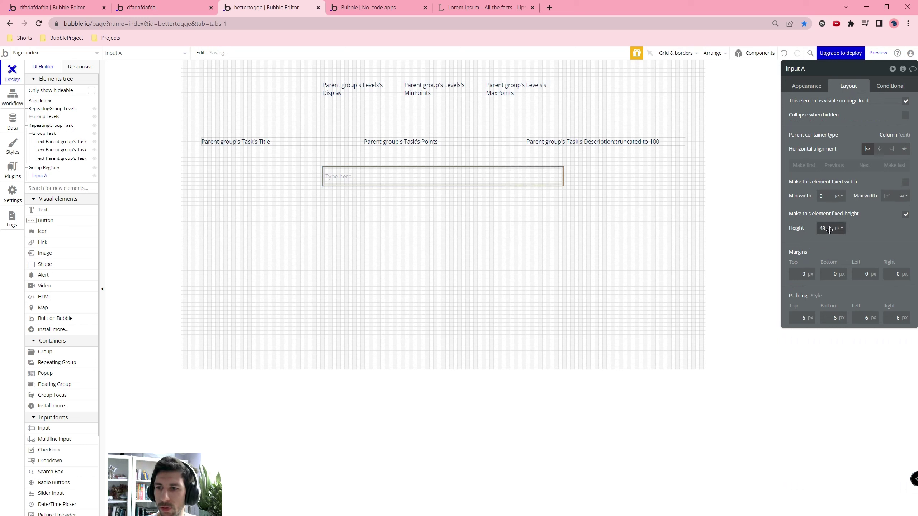
pyautogui.click(807, 86)
pyautogui.click(873, 104)
pyautogui.write('E-mail')
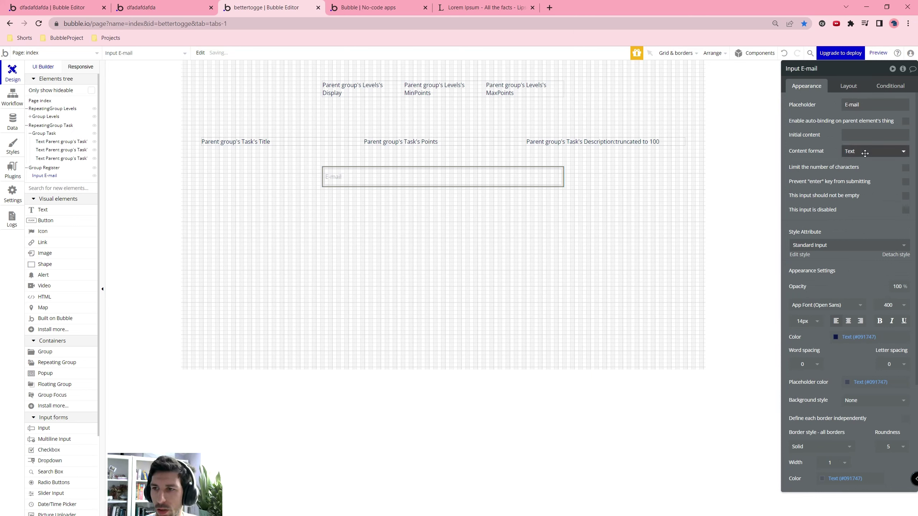
pyautogui.click(866, 152)
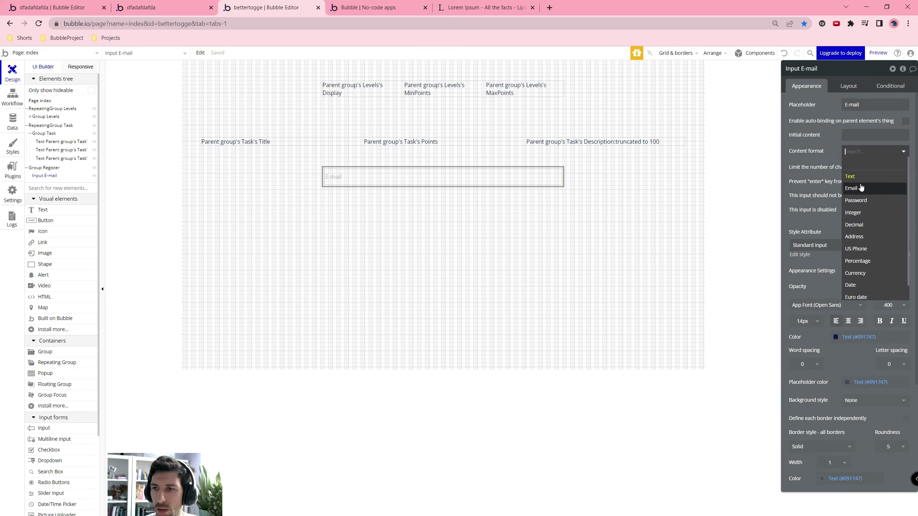
pyautogui.click(882, 189)
pyautogui.click(906, 182)
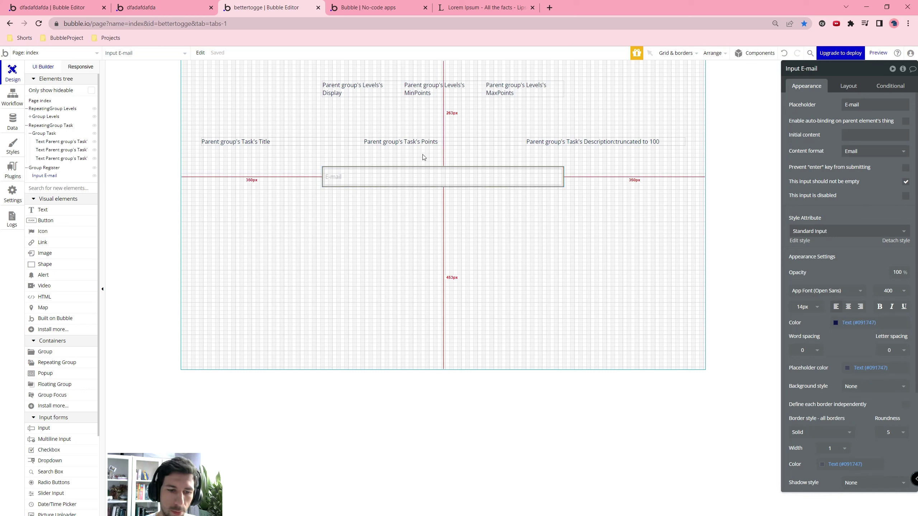
# Duplicate the input as a Password-format field with placeholder Password
pyautogui.hotkey('ctrl', 'c')
pyautogui.hotkey('ctrl', 'v')
pyautogui.click(862, 103)
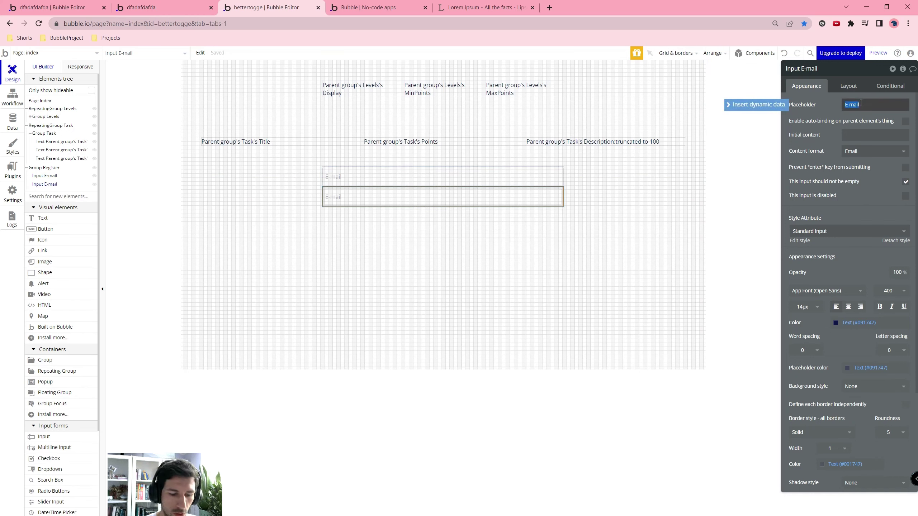
pyautogui.write('Passwor')
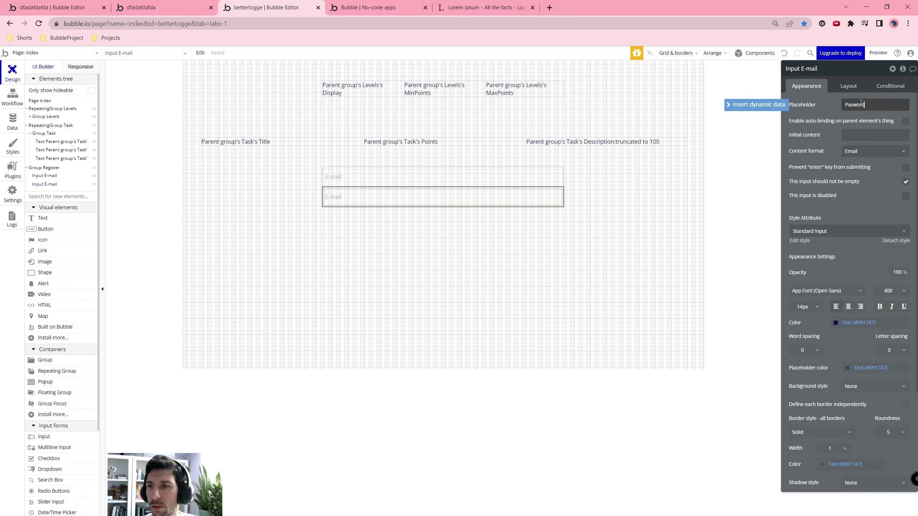
pyautogui.write('d')
pyautogui.click(871, 153)
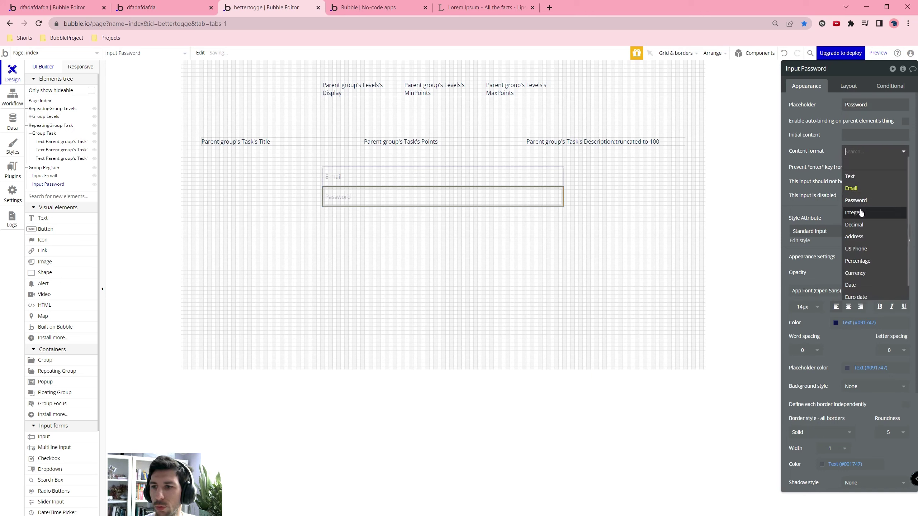
pyautogui.click(856, 200)
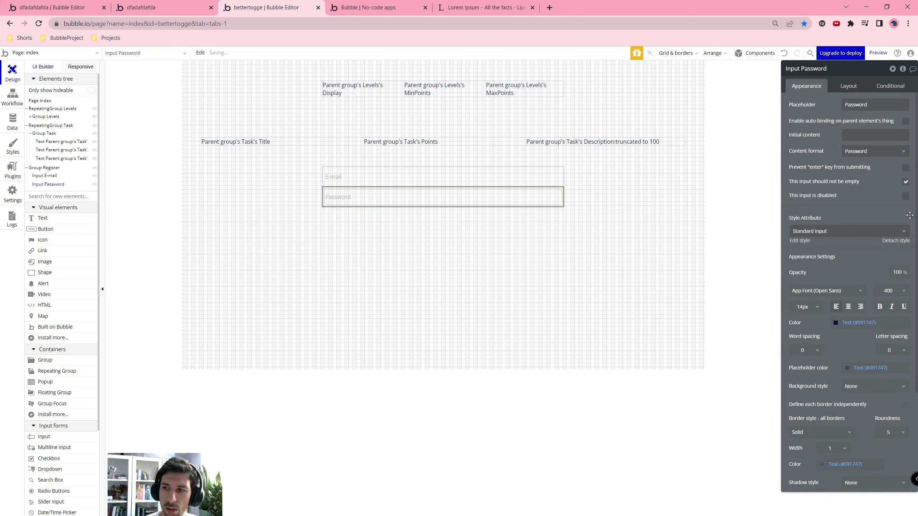
# Add a full-width Register button with a 50 px minimum height below the inputs
pyautogui.click(50, 229)
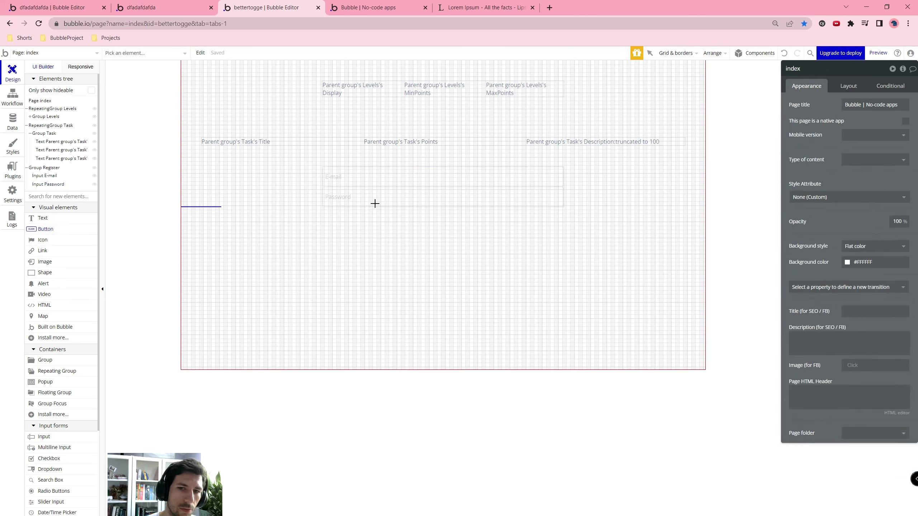
pyautogui.click(402, 202)
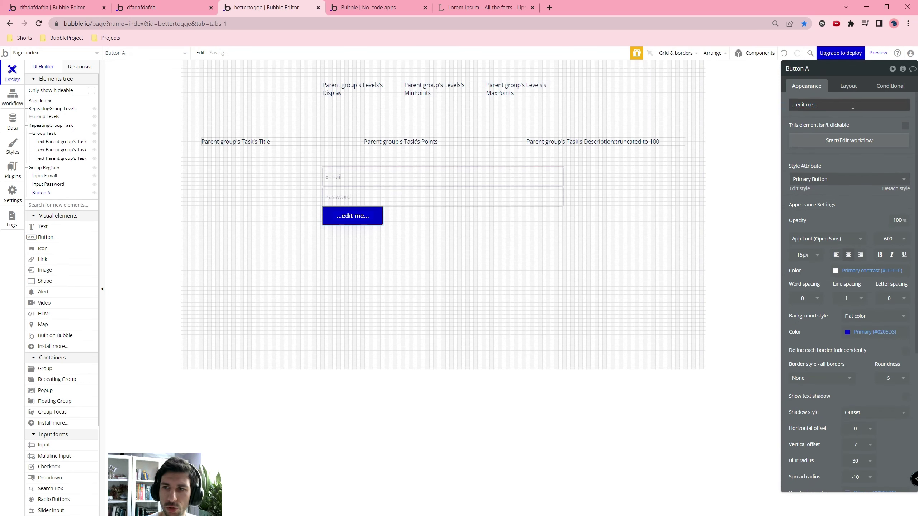
pyautogui.write('Register')
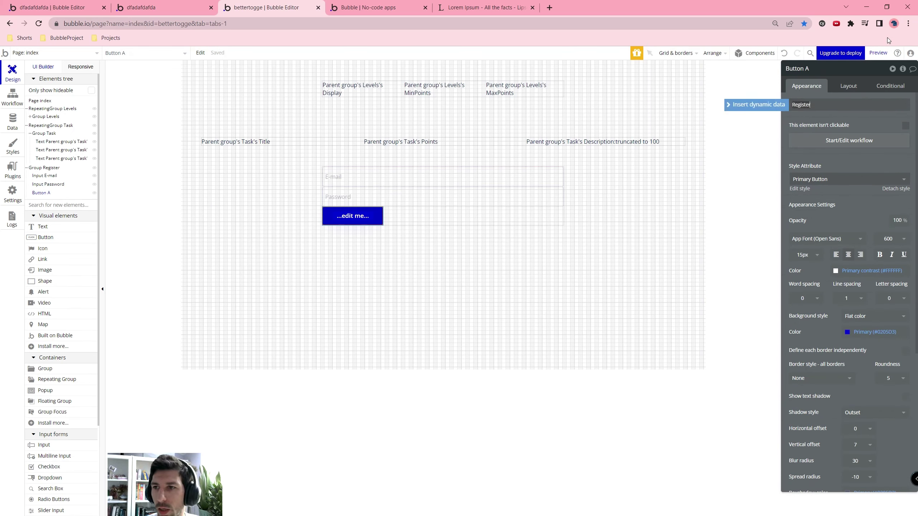
pyautogui.click(850, 80)
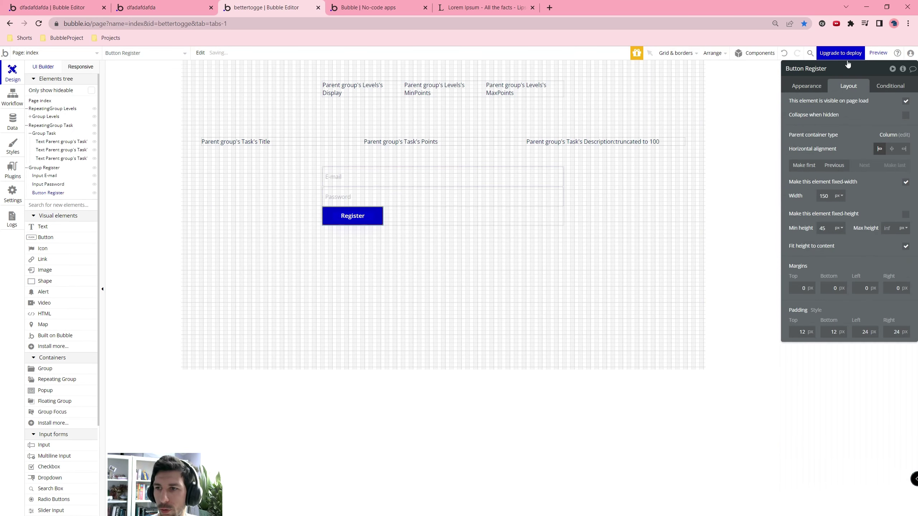
pyautogui.click(905, 182)
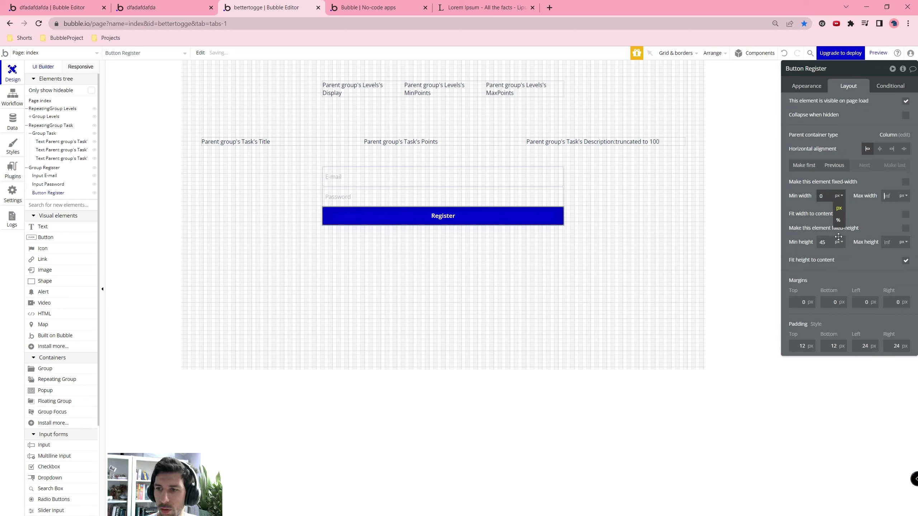
pyautogui.click(827, 242)
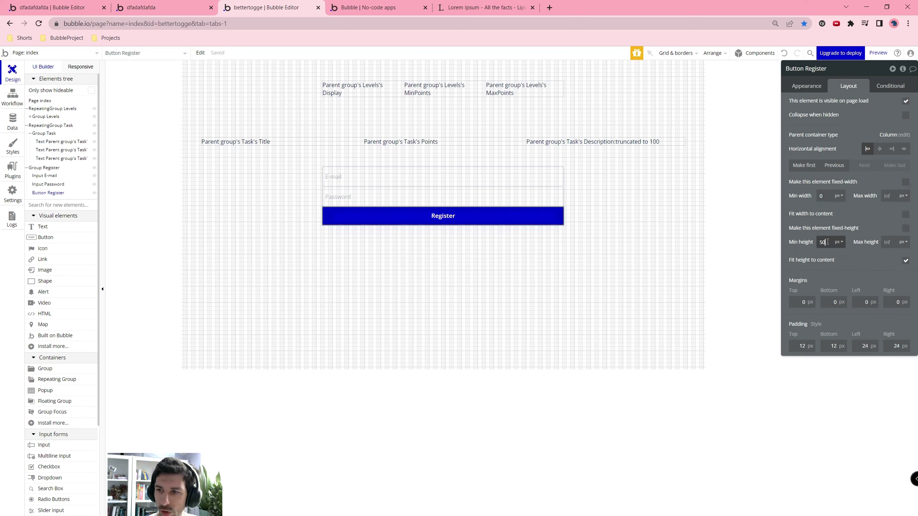
pyautogui.press('Return')
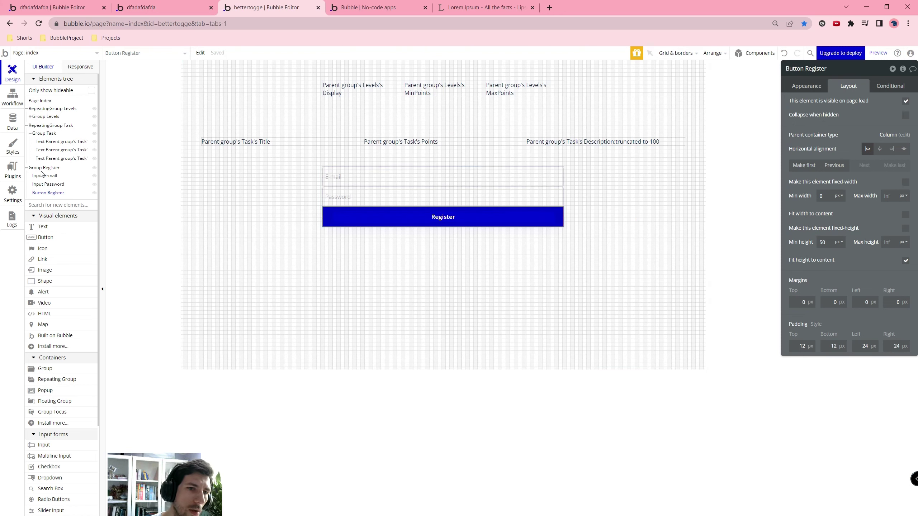
# Give Group Register a 5 px gap between its rows
pyautogui.click(41, 169)
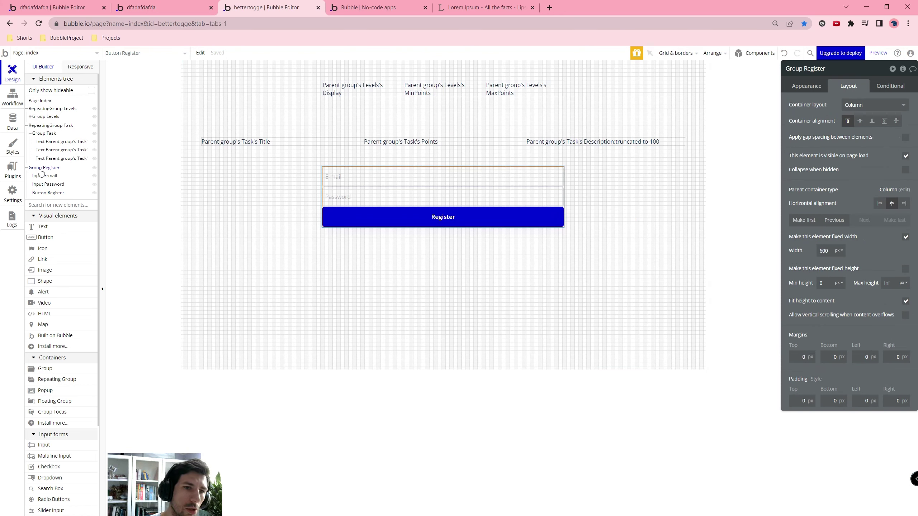
pyautogui.click(907, 137)
pyautogui.write('5')
pyautogui.press('Tab')
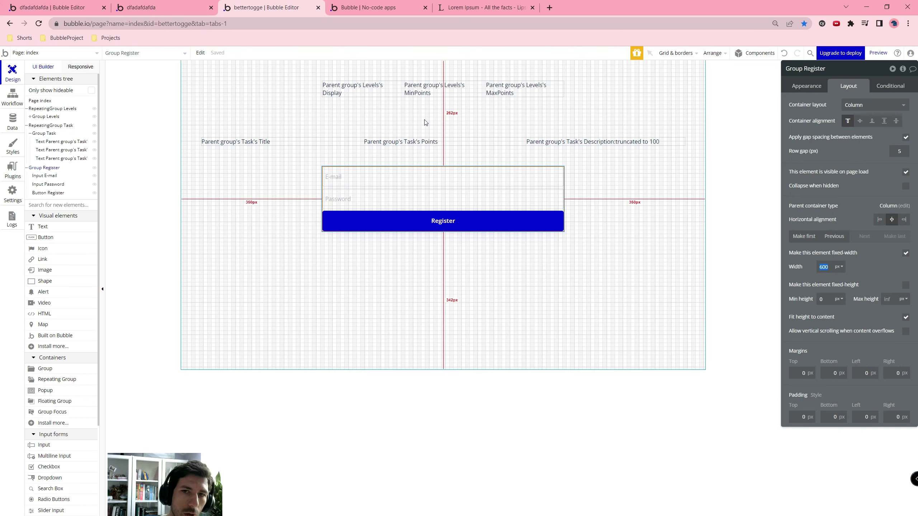
# Copy the Levels text into the form's top and replace its expression with static 'Register'
pyautogui.click(353, 88)
pyautogui.moveTo(352, 89); pyautogui.dragTo(371, 176)
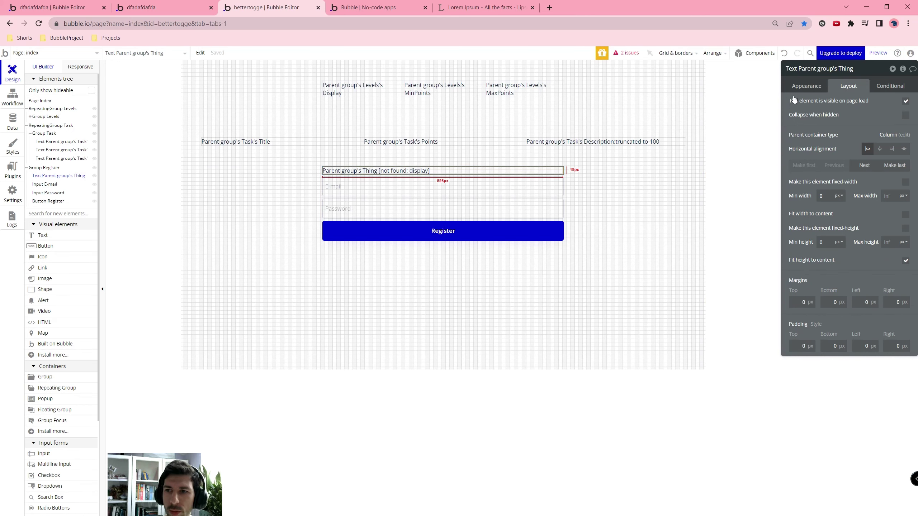
pyautogui.click(807, 86)
pyautogui.click(825, 106)
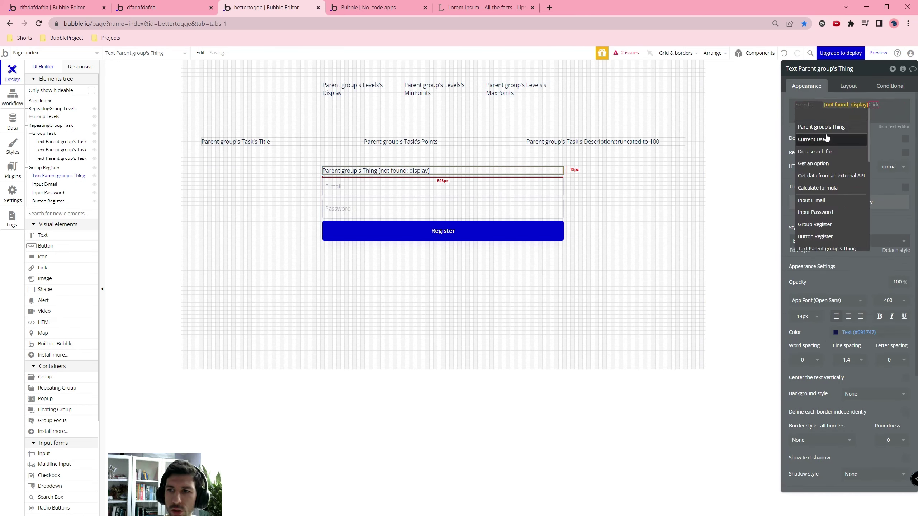
pyautogui.rightClick(825, 105)
pyautogui.click(877, 104)
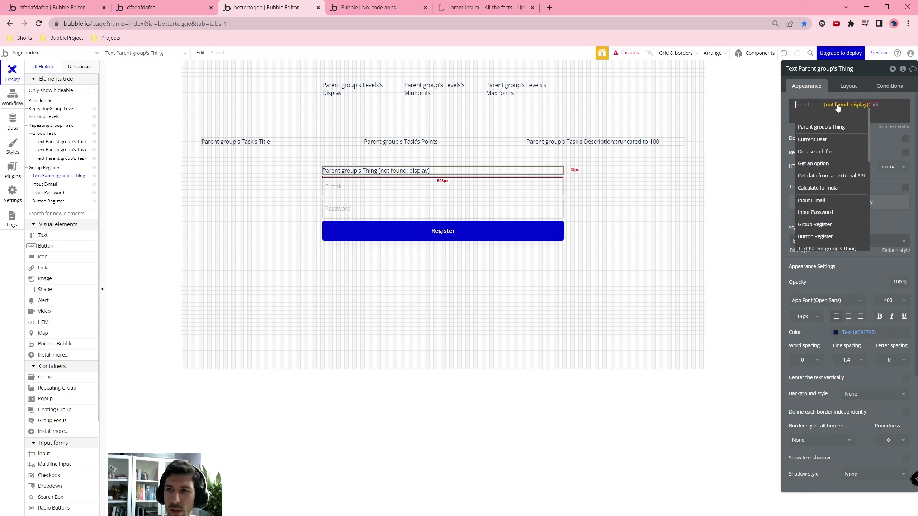
pyautogui.rightClick(878, 109)
pyautogui.click(879, 104)
pyautogui.click(881, 116)
pyautogui.write('Register')
pyautogui.click(719, 231)
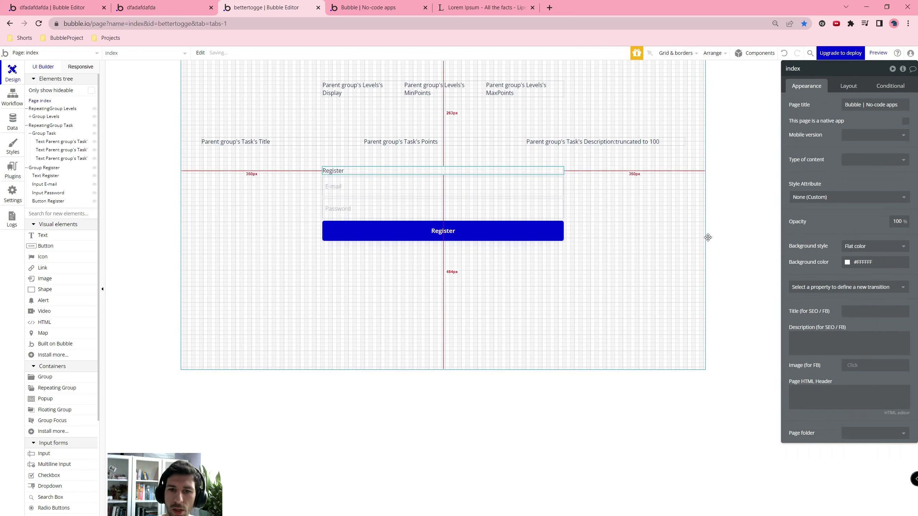
# Style the Register text as Heading 1, fitted to content and centred horizontally
pyautogui.click(357, 163)
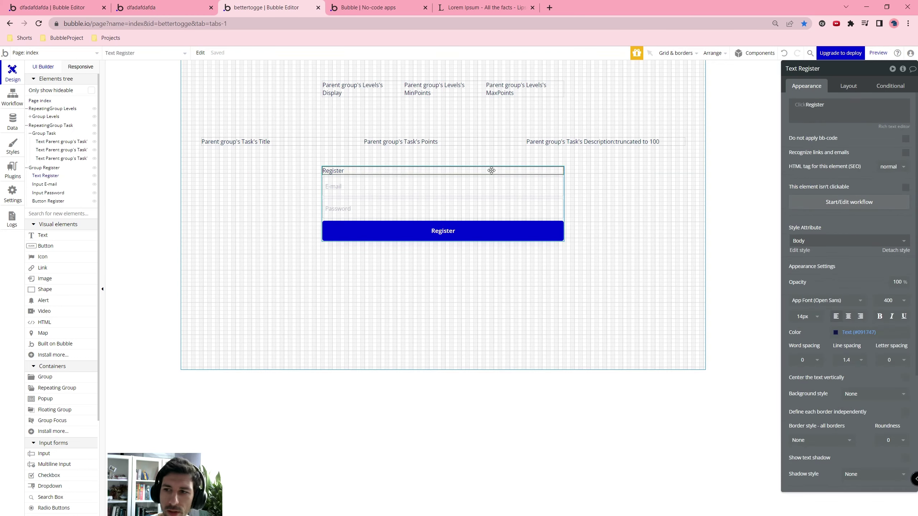
pyautogui.click(815, 241)
pyautogui.click(823, 291)
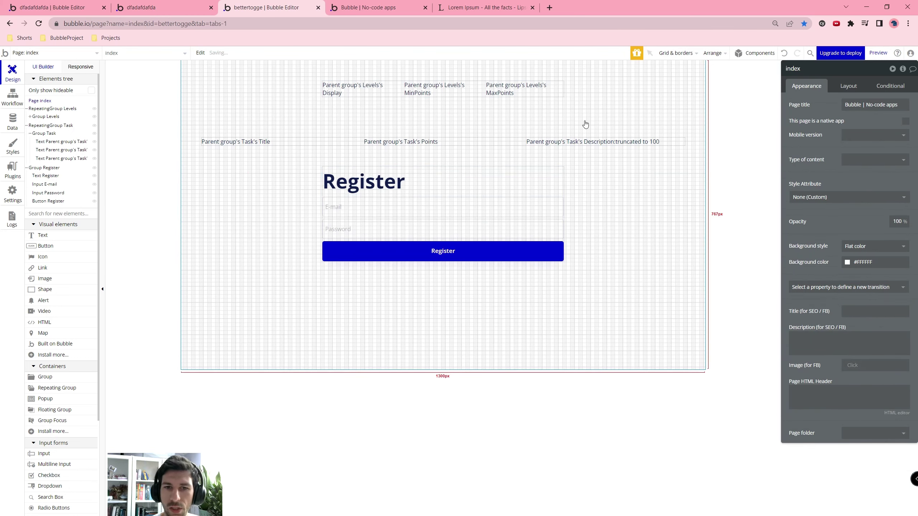
pyautogui.click(849, 86)
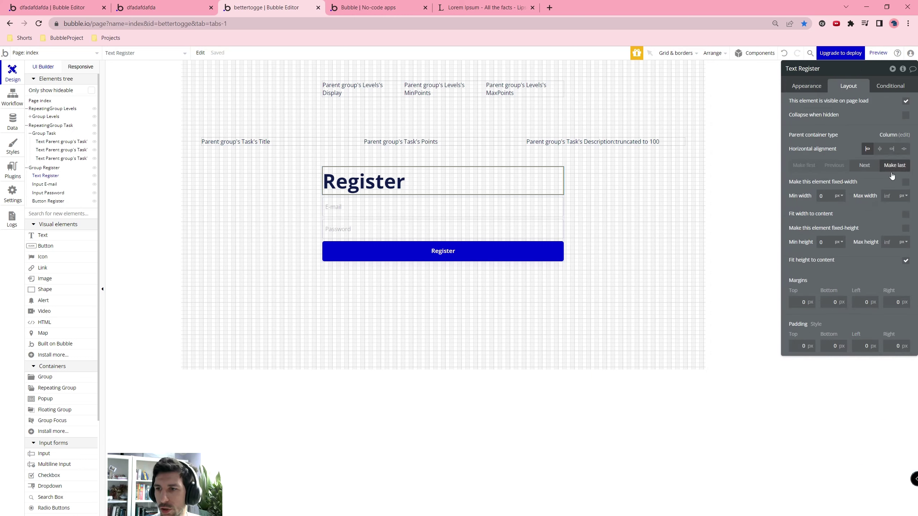
pyautogui.click(906, 214)
pyautogui.click(880, 148)
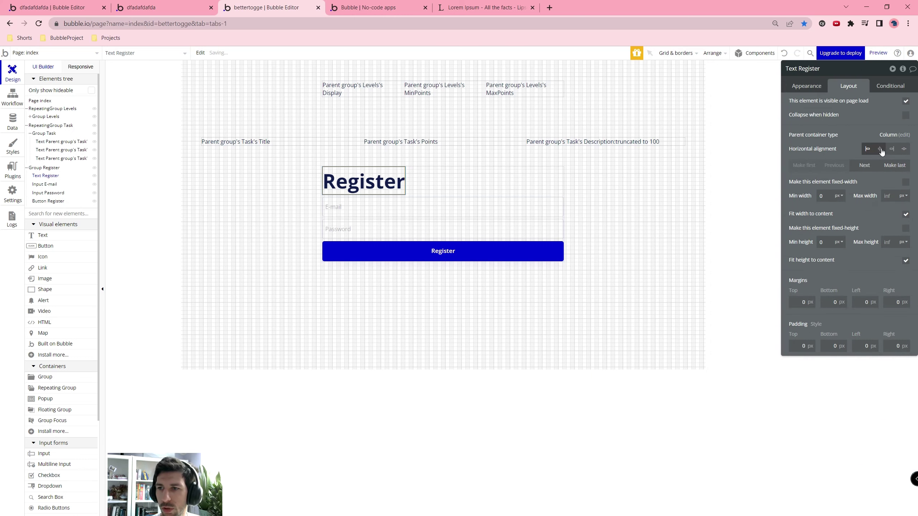
pyautogui.click(841, 51)
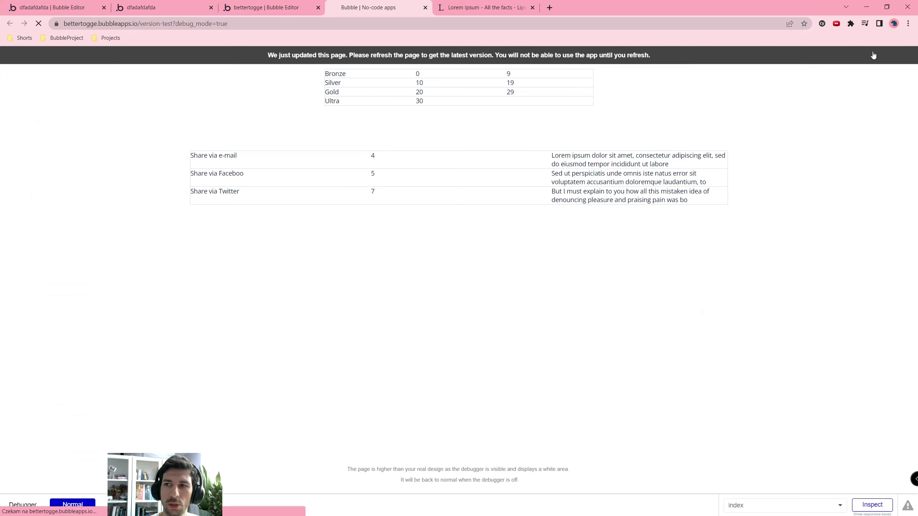
pyautogui.click(271, 7)
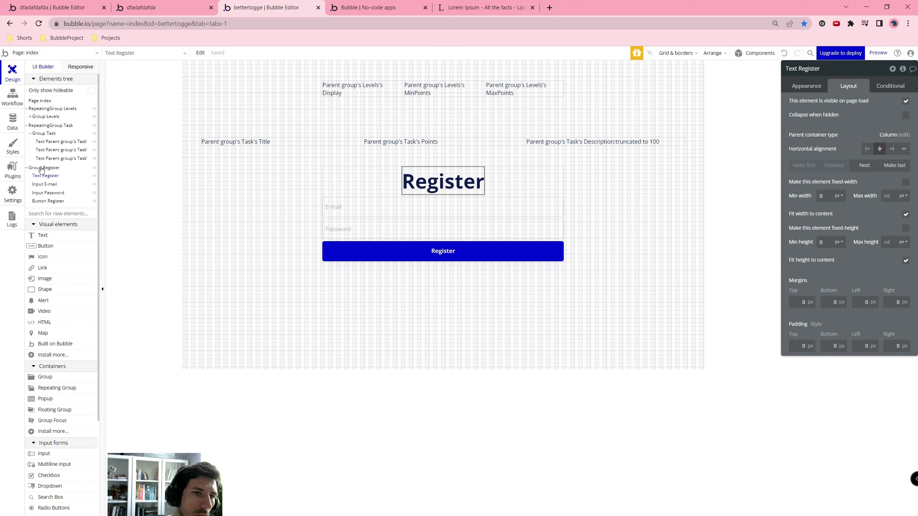
# Hide the Task list on page load and make it visible when Current User is logged in
pyautogui.click(41, 127)
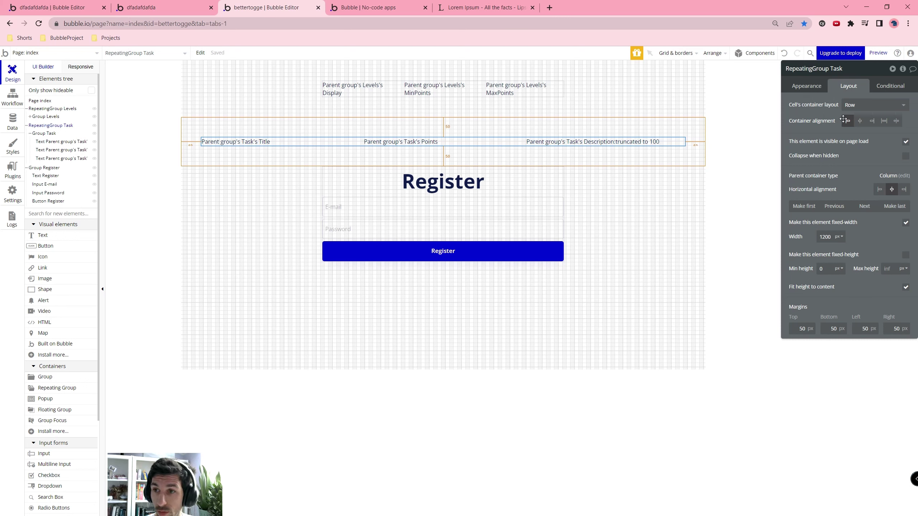
pyautogui.click(906, 142)
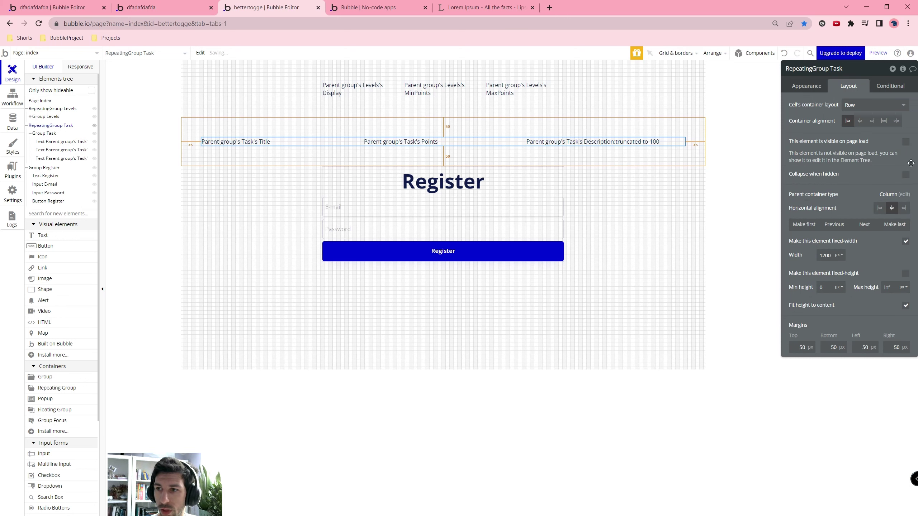
pyautogui.click(890, 87)
pyautogui.click(856, 109)
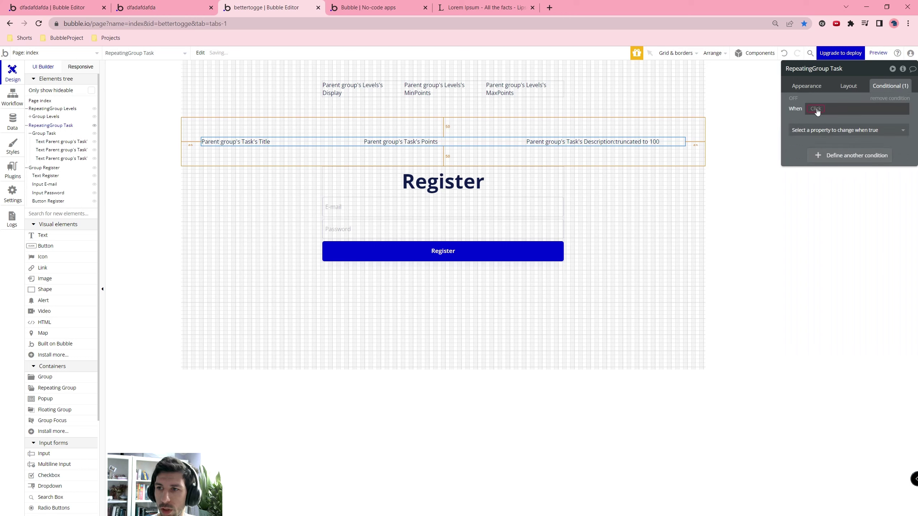
pyautogui.click(818, 112)
pyautogui.click(826, 131)
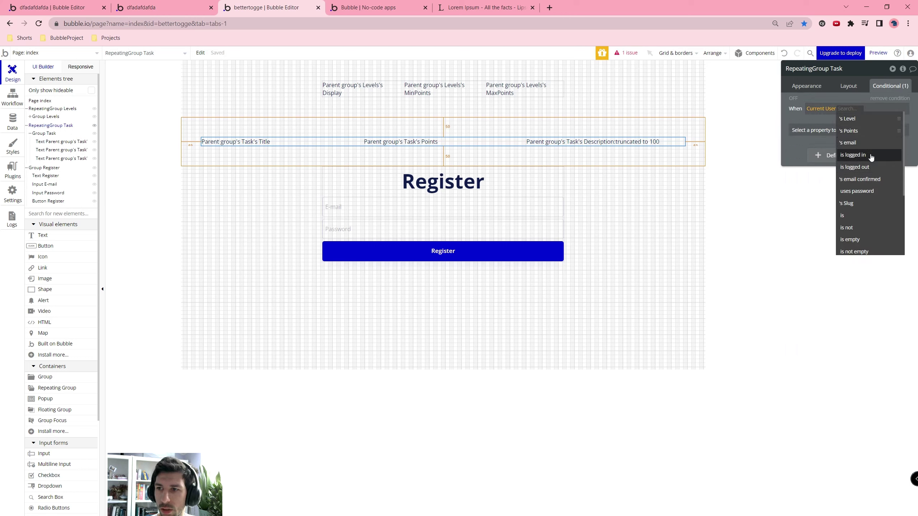
pyautogui.click(856, 154)
pyautogui.click(857, 135)
pyautogui.click(836, 148)
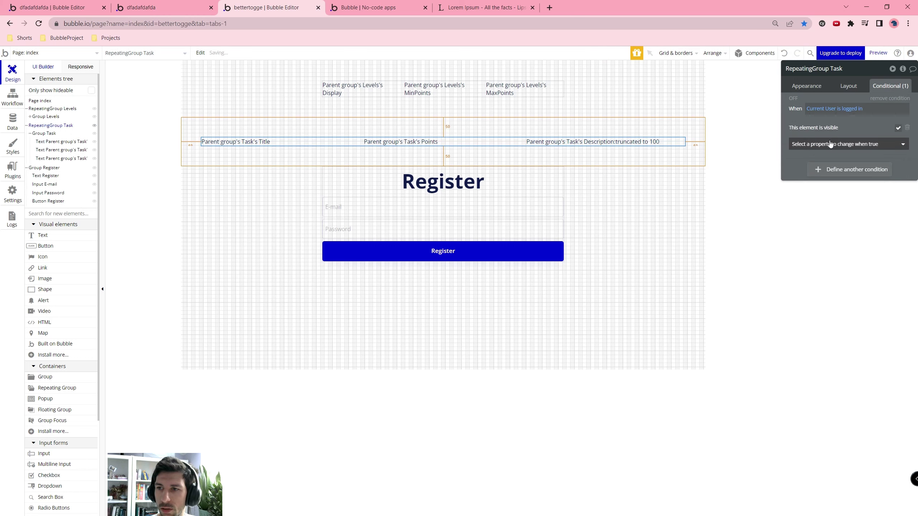
# Copy the logged-in visibility condition onto the Levels list and hide it on page load
pyautogui.rightClick(843, 99)
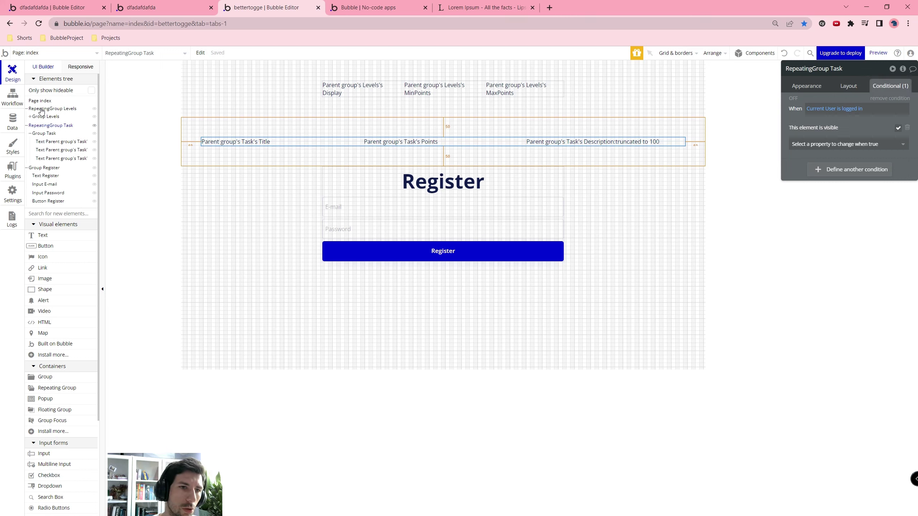
pyautogui.click(52, 109)
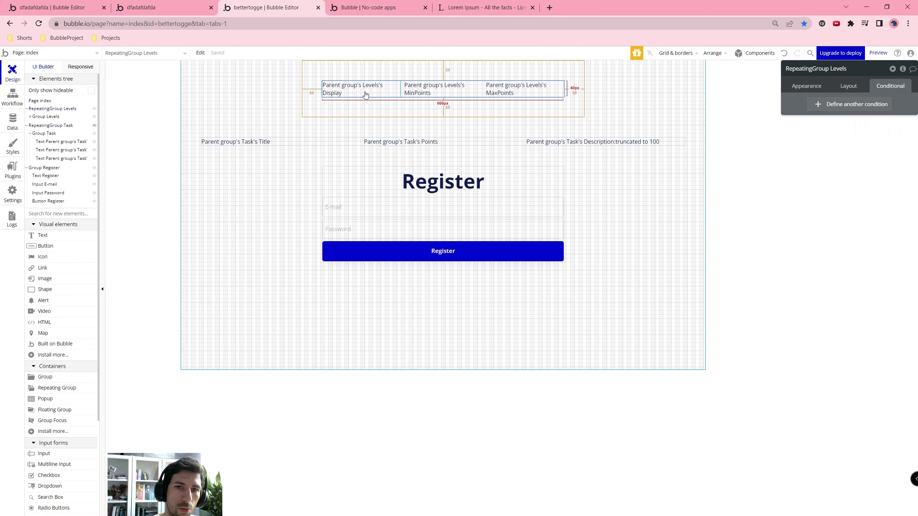
pyautogui.rightClick(813, 91)
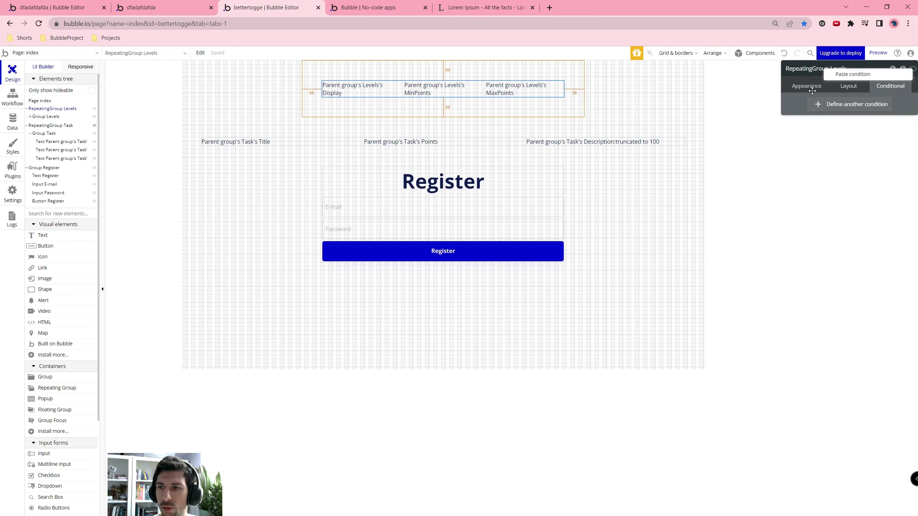
pyautogui.click(836, 75)
pyautogui.click(844, 91)
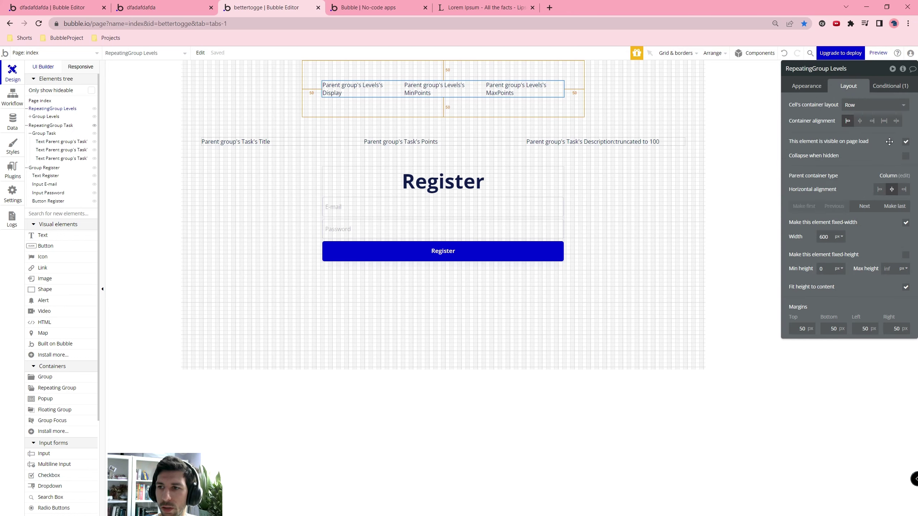
pyautogui.click(906, 141)
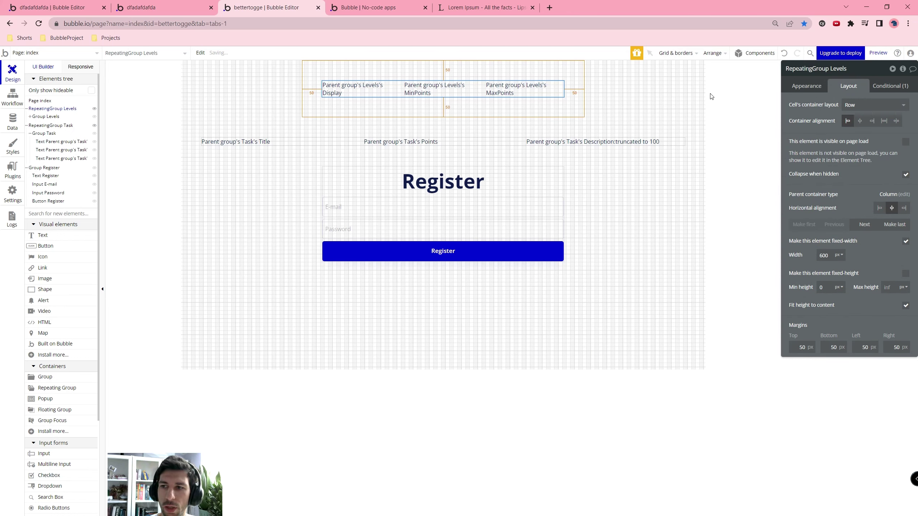
pyautogui.click(206, 304)
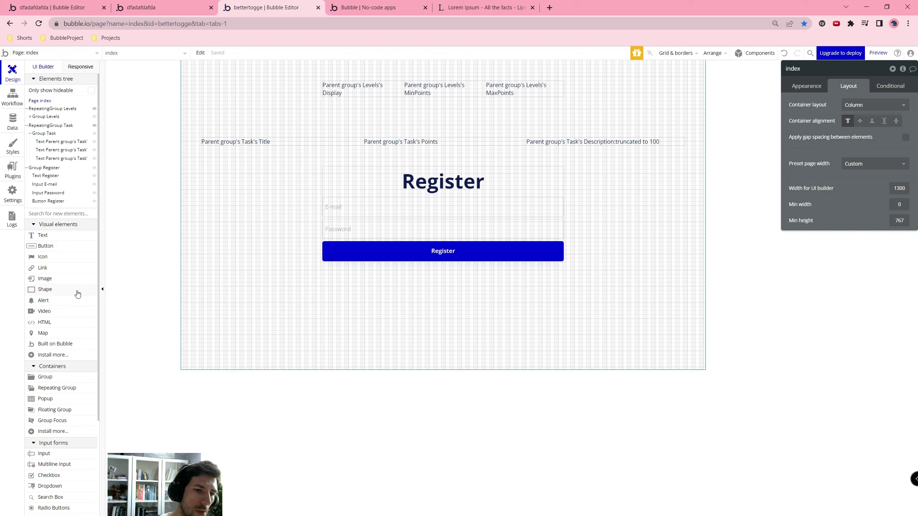
# Draw a new group below the form with Column layout and 600 px width
pyautogui.click(67, 379)
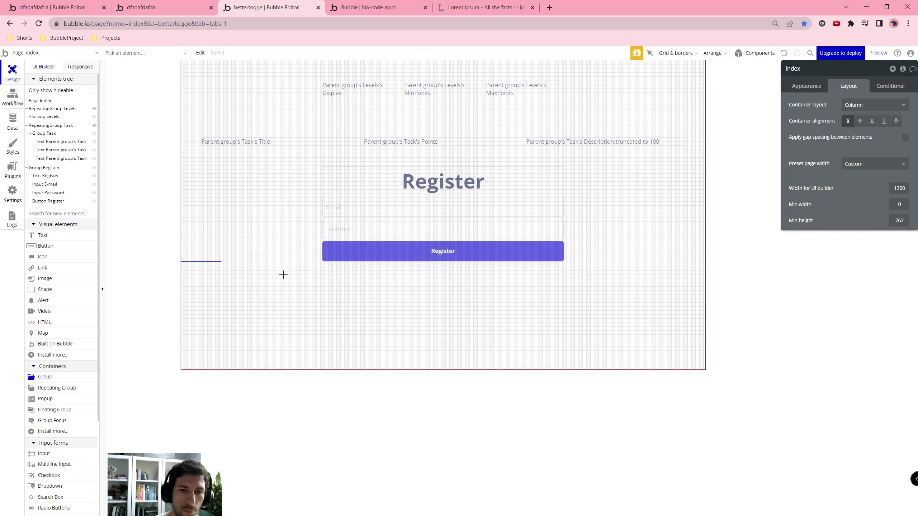
pyautogui.moveTo(283, 275); pyautogui.dragTo(541, 313)
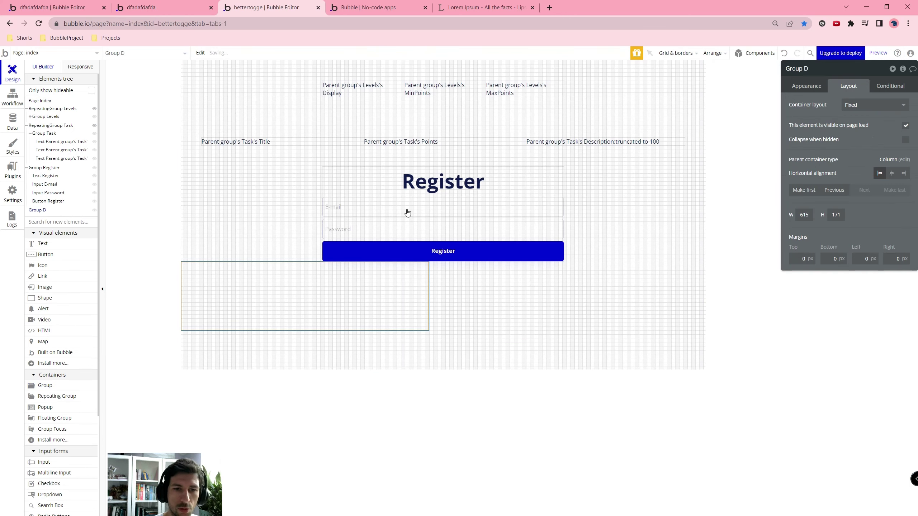
pyautogui.click(859, 106)
pyautogui.click(875, 168)
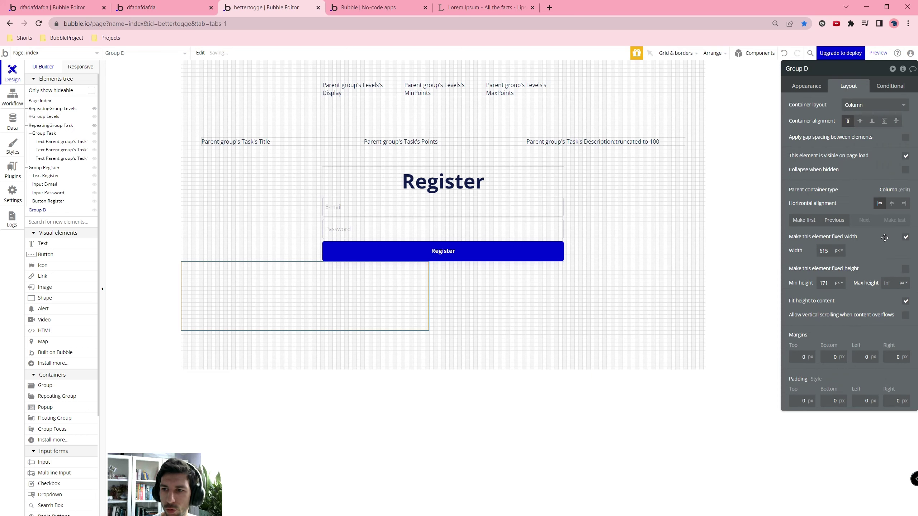
pyautogui.click(832, 250)
pyautogui.press('Tab')
# Copy the Register heading and move the duplicate into the new group
pyautogui.click(443, 182)
pyautogui.hotkey('ctrl', 'c')
pyautogui.hotkey('ctrl', 'v')
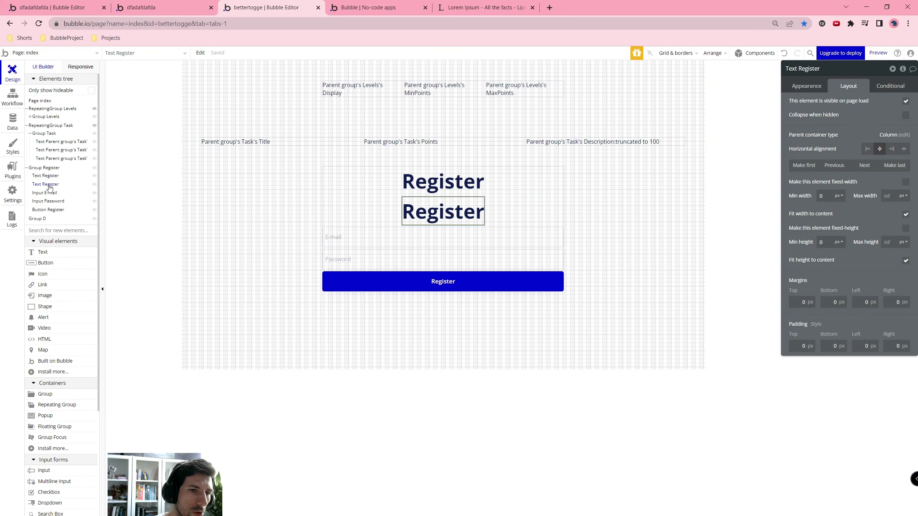
pyautogui.moveTo(49, 187); pyautogui.dragTo(27, 212)
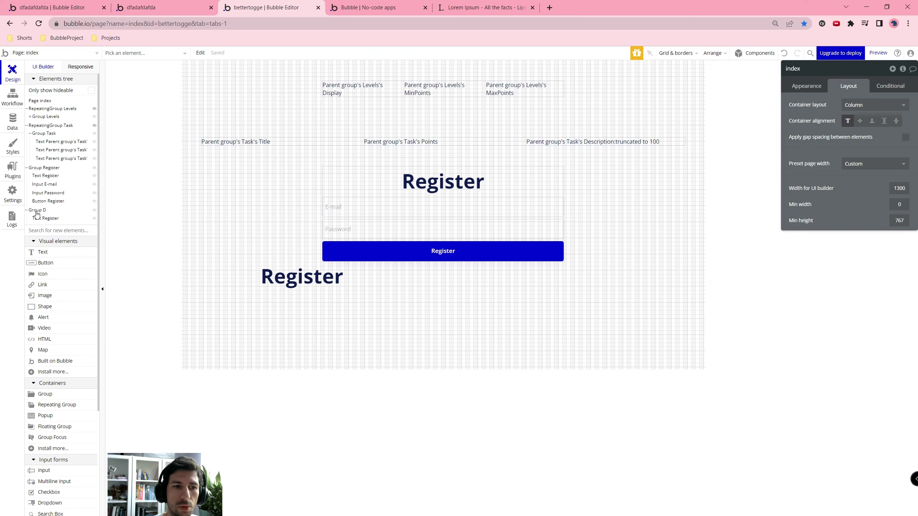
# Hide the group on page load, collapse it when hidden, and paste the logged-in condition
pyautogui.click(36, 211)
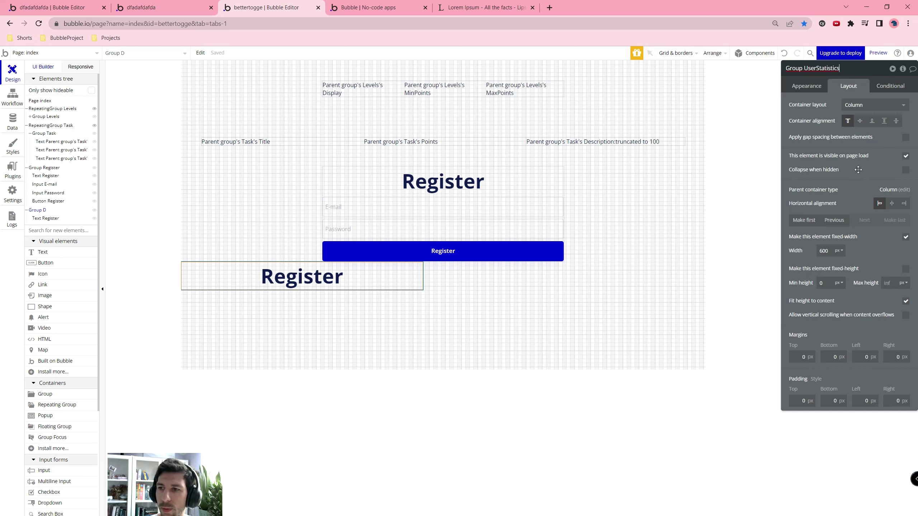
pyautogui.click(907, 157)
pyautogui.click(906, 189)
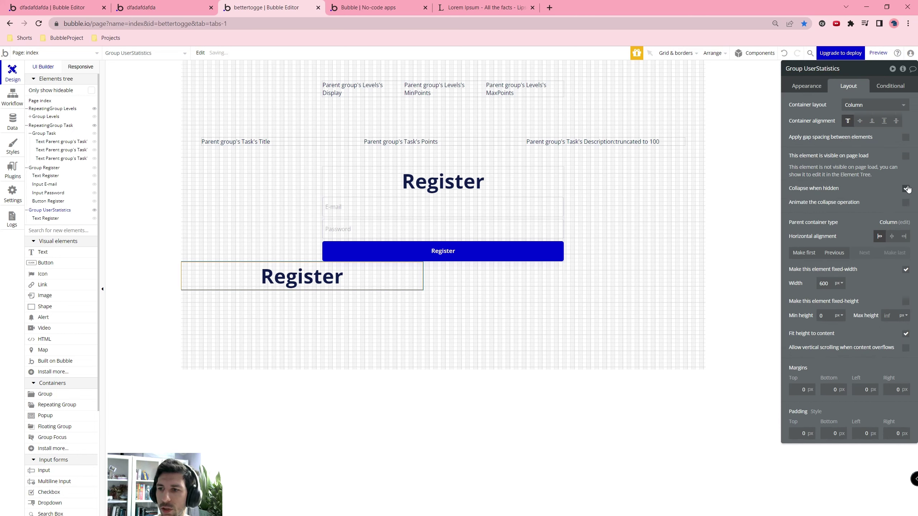
pyautogui.click(891, 87)
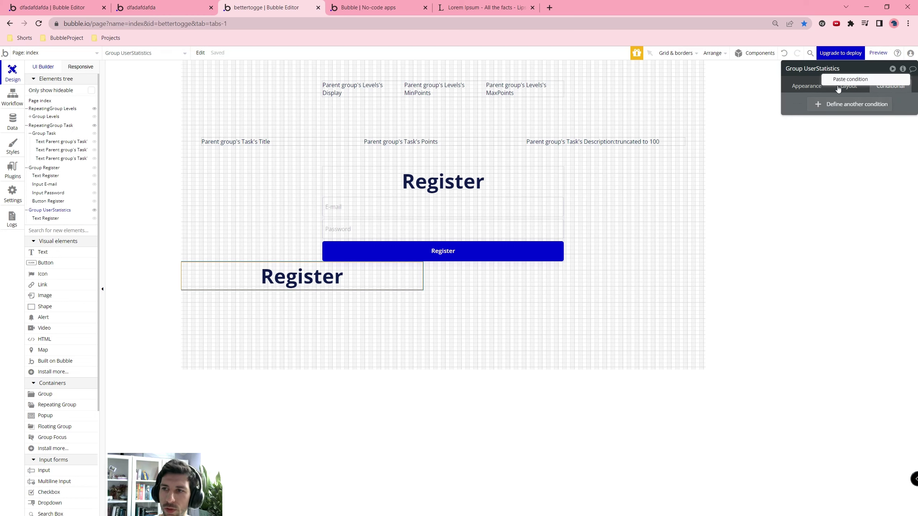
pyautogui.click(848, 104)
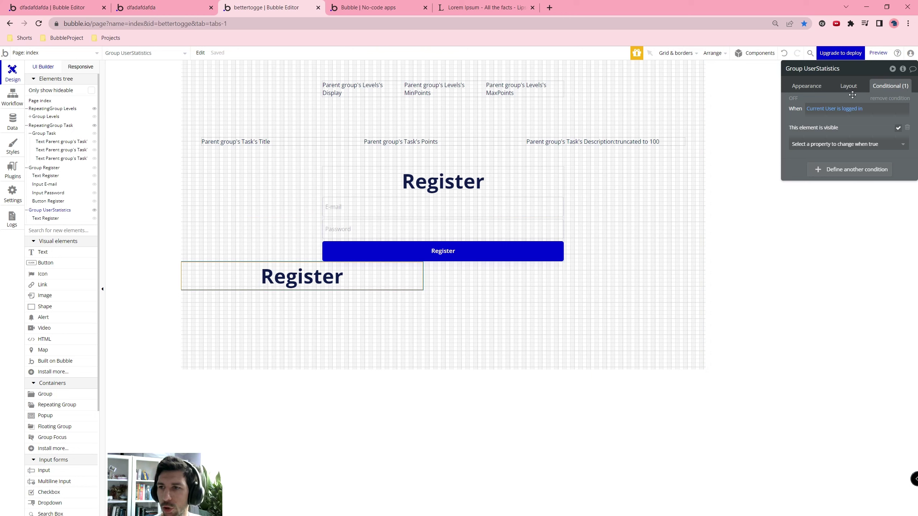
# Centre the group horizontally under the form
pyautogui.click(849, 89)
pyautogui.click(891, 235)
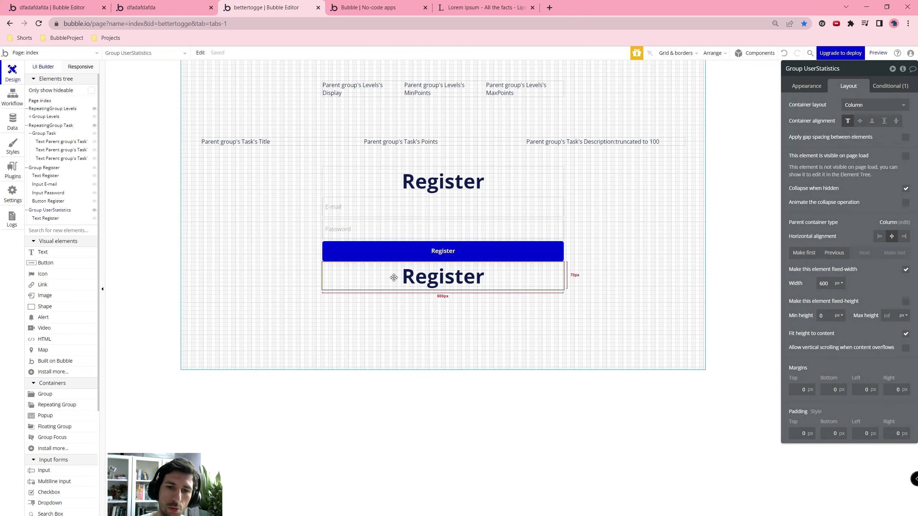
pyautogui.click(656, 185)
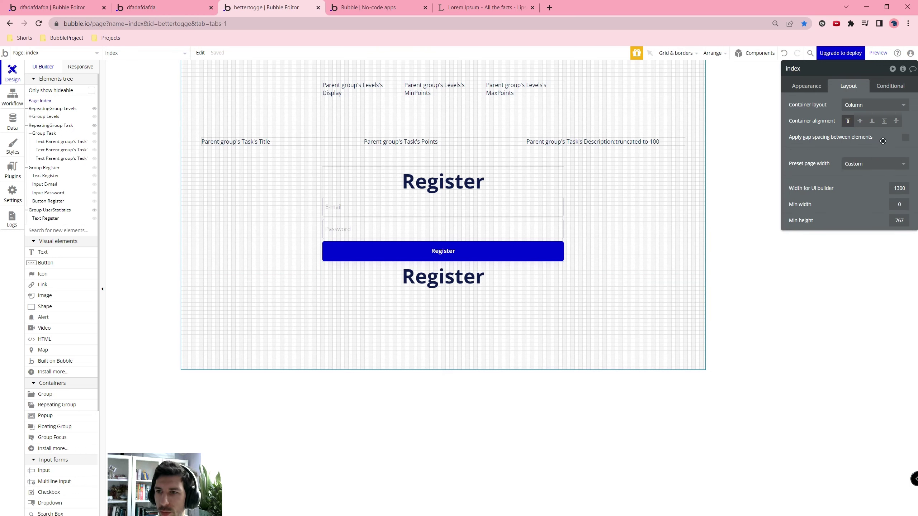
# Apply 10 px gap spacing on the page and inside the UserStatistics group
pyautogui.click(906, 138)
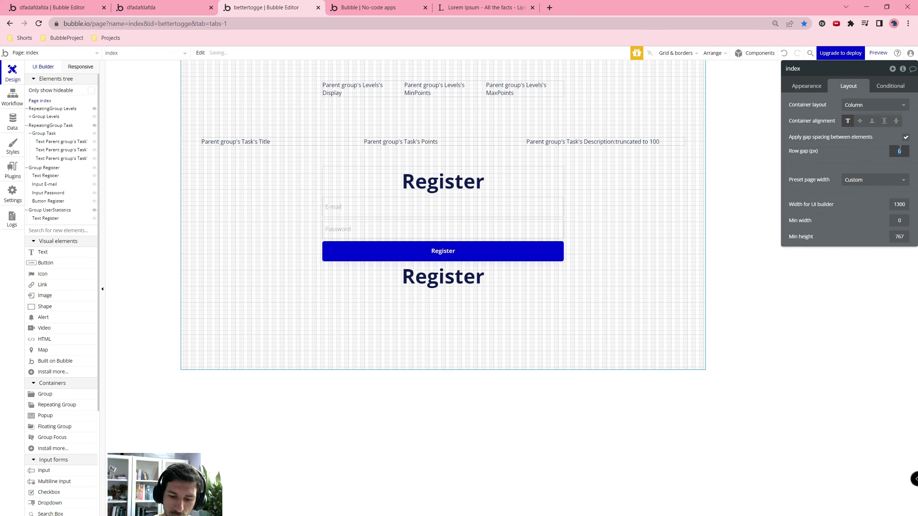
pyautogui.press('Tab')
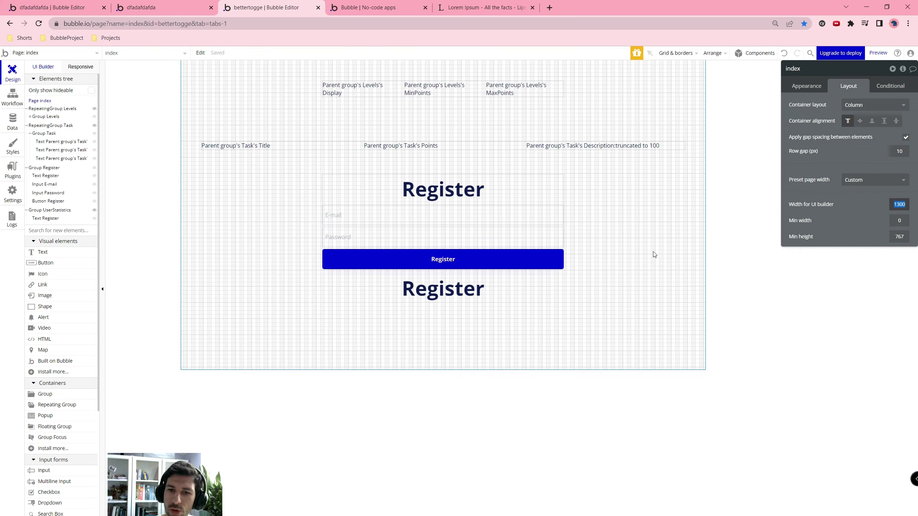
pyautogui.click(334, 287)
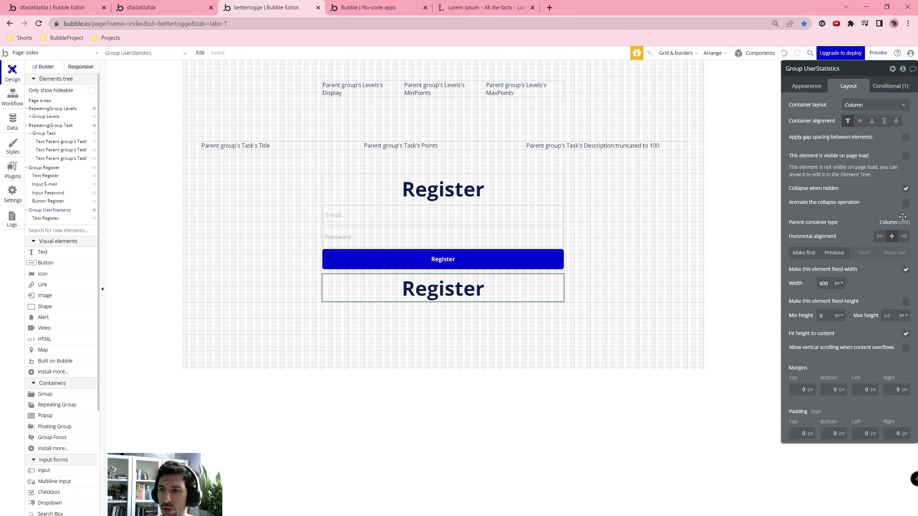
pyautogui.click(905, 138)
pyautogui.press('Tab')
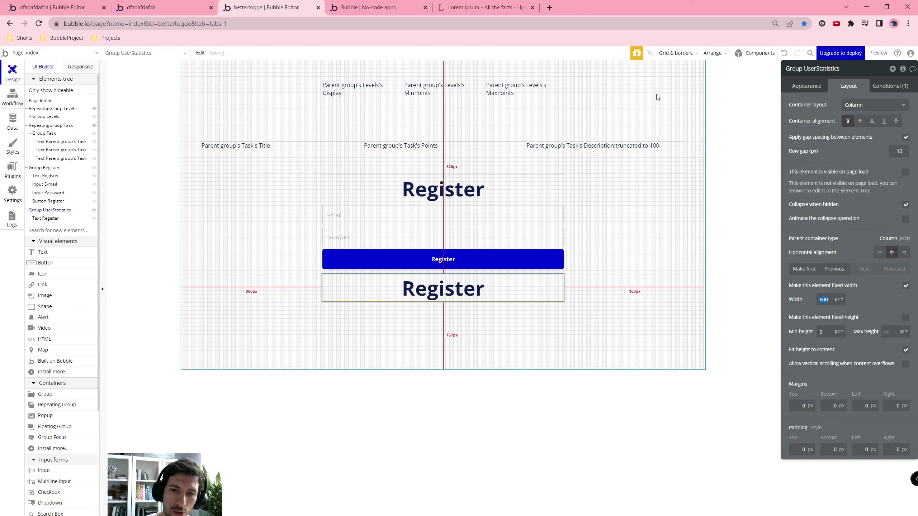
# Show the Register group only when the user is logged out, hidden on page load
pyautogui.click(55, 171)
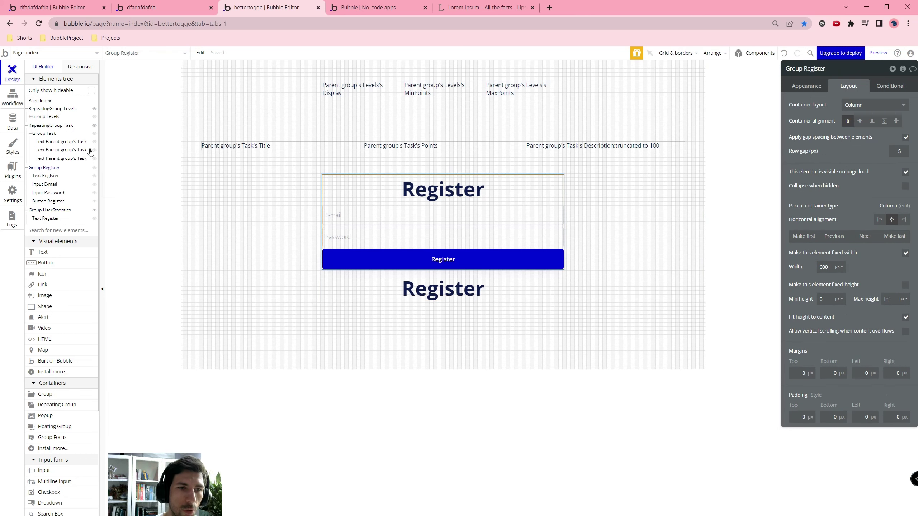
pyautogui.click(898, 85)
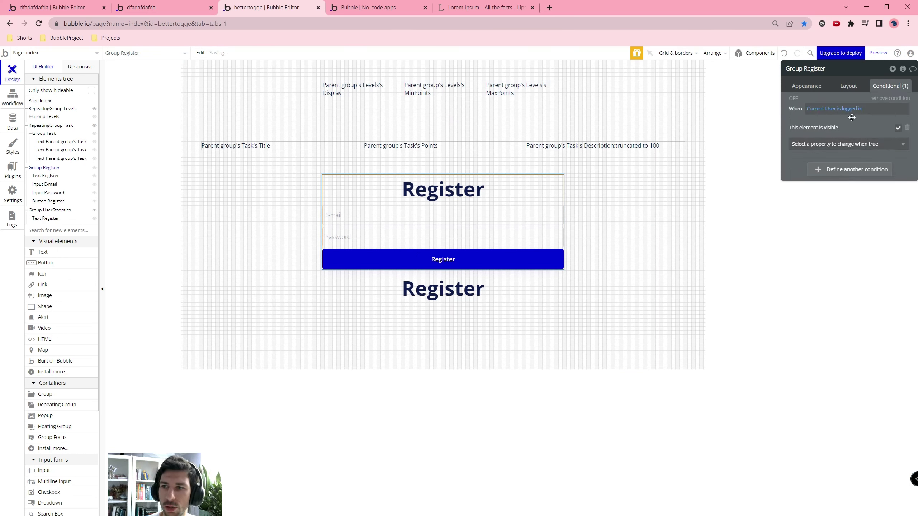
pyautogui.click(848, 109)
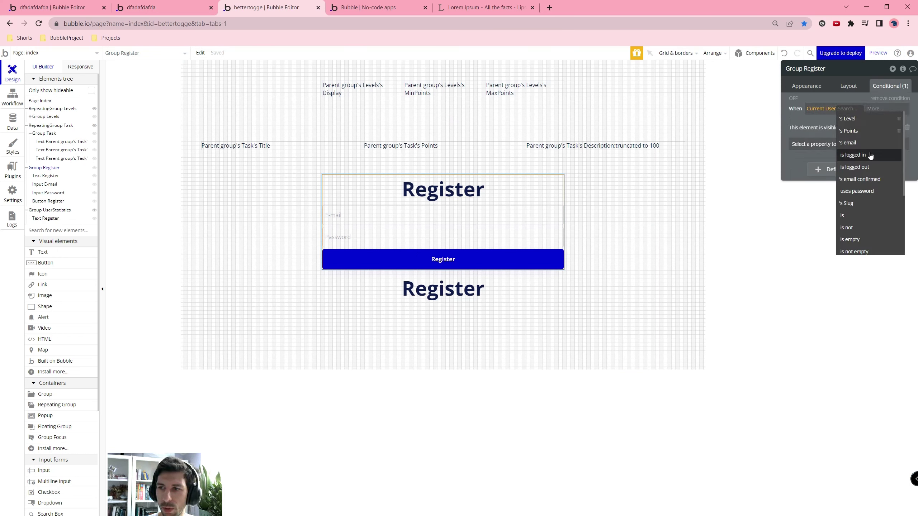
pyautogui.click(855, 167)
pyautogui.click(850, 89)
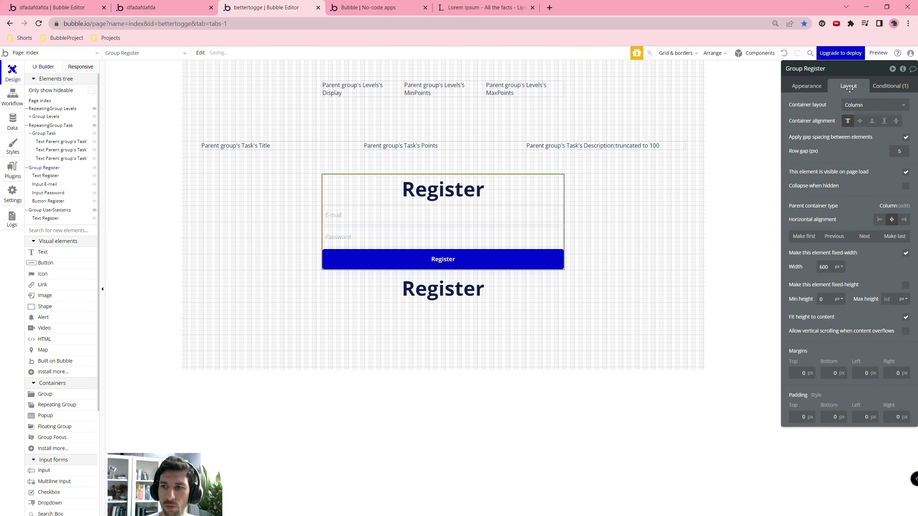
pyautogui.click(907, 202)
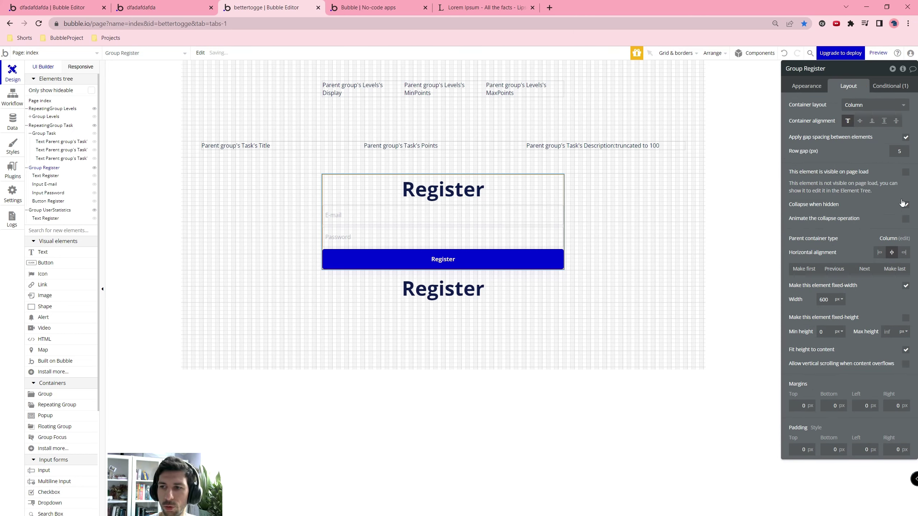
pyautogui.click(442, 296)
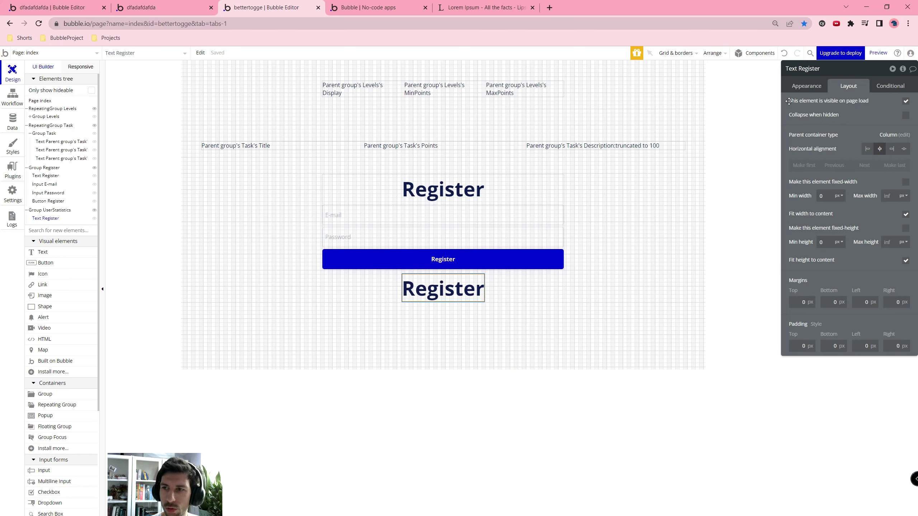
# Change the lower heading's text to 'User Statistics'
pyautogui.click(807, 86)
pyautogui.tripleClick(864, 102)
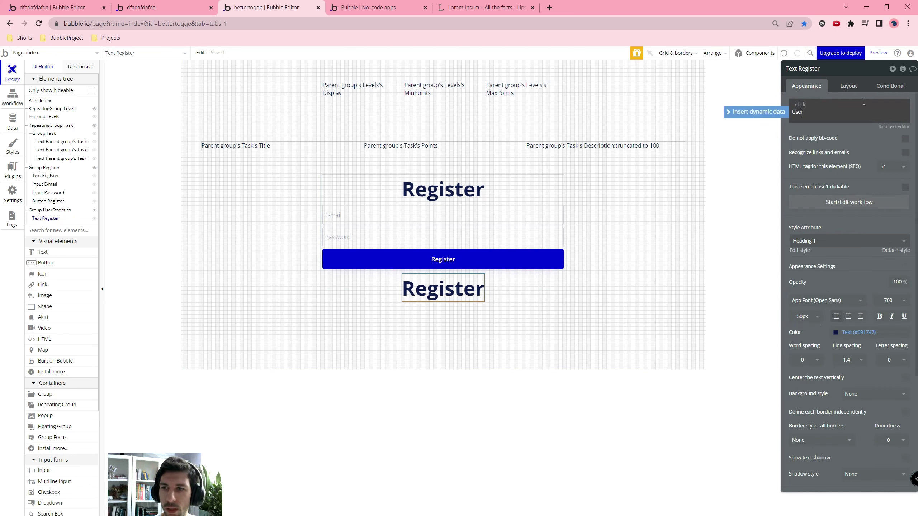
pyautogui.write('User Stat')
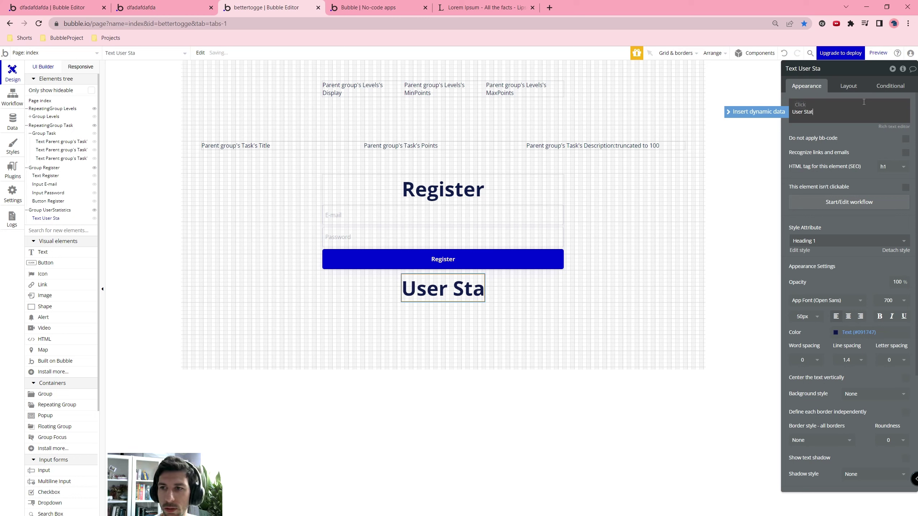
pyautogui.click(847, 176)
# Paste a copy of the heading beneath it and stretch the copy to full width
pyautogui.hotkey('ctrl', 'c')
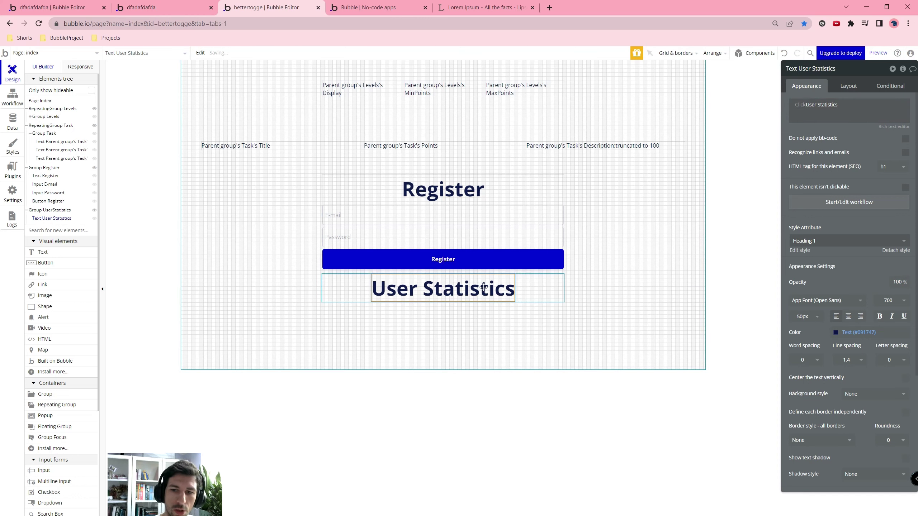
pyautogui.hotkey('ctrl', 'v')
pyautogui.click(848, 86)
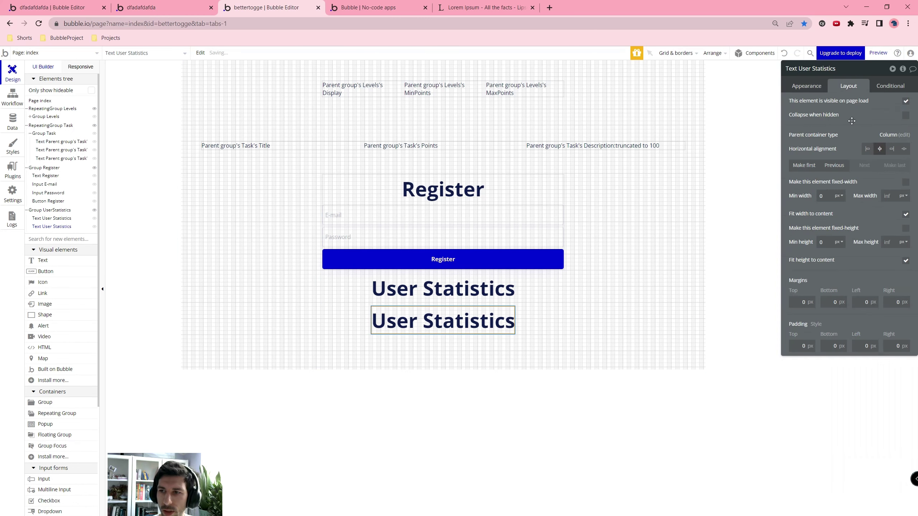
pyautogui.click(906, 215)
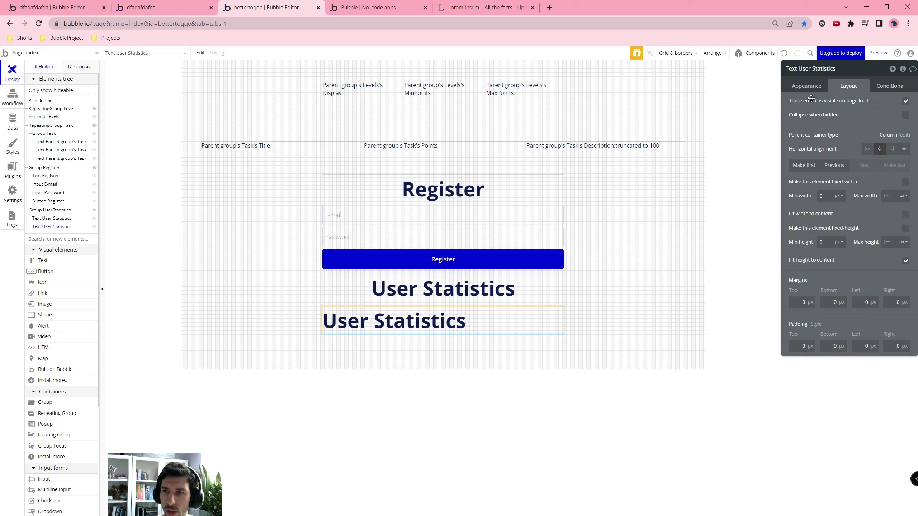
pyautogui.click(808, 87)
pyautogui.click(826, 241)
# Give the copied text Body style and make it show Current User's Level's Display
pyautogui.click(826, 265)
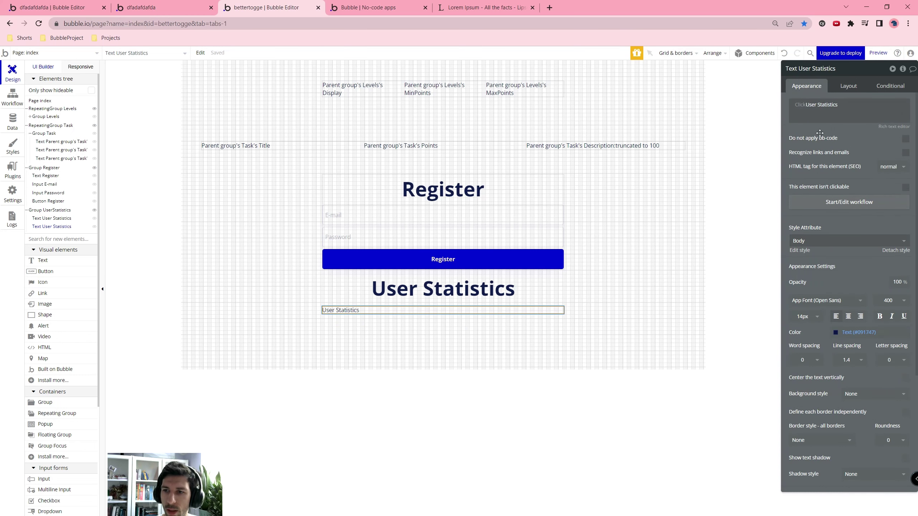
pyautogui.tripleClick(821, 105)
pyautogui.click(757, 112)
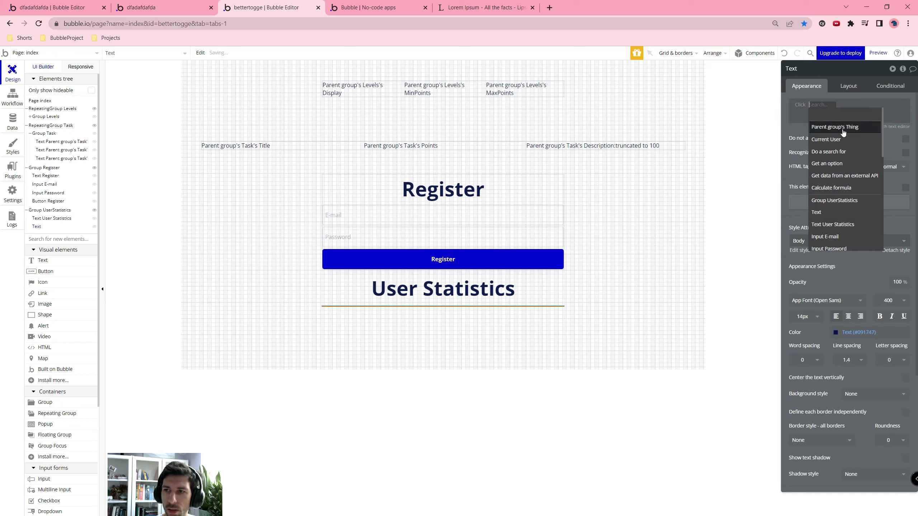
pyautogui.click(843, 140)
pyautogui.click(864, 120)
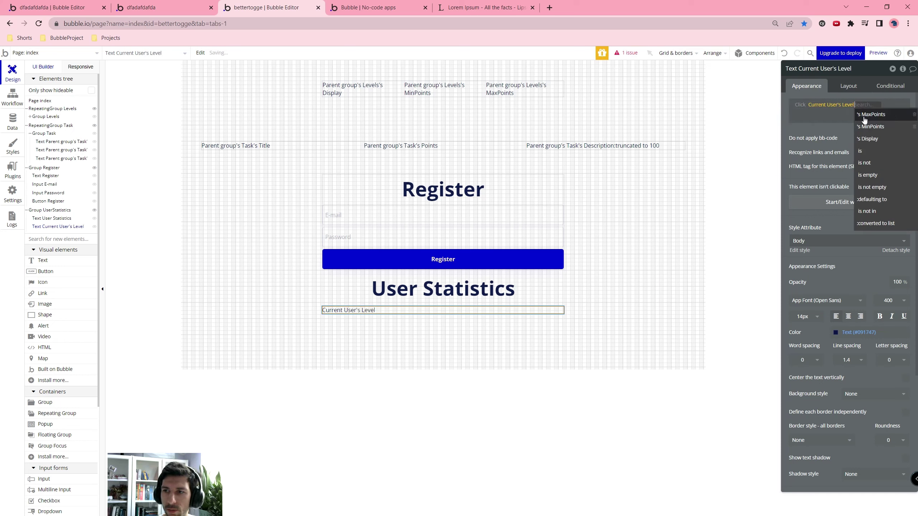
pyautogui.click(867, 139)
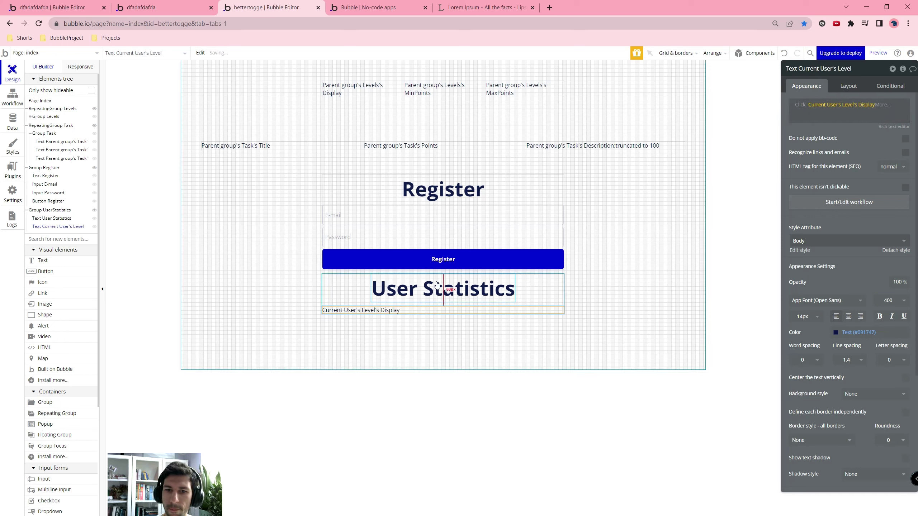
pyautogui.click(397, 311)
# Add two more level lines showing the level's MinPoints and MaxPoints
pyautogui.hotkey('ctrl', 'c')
pyautogui.hotkey('ctrl', 'v')
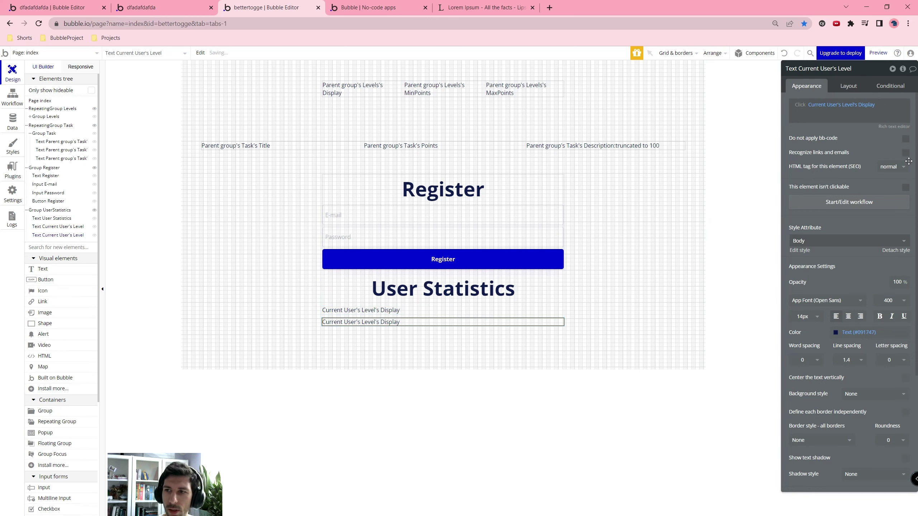
pyautogui.click(868, 107)
pyautogui.click(871, 126)
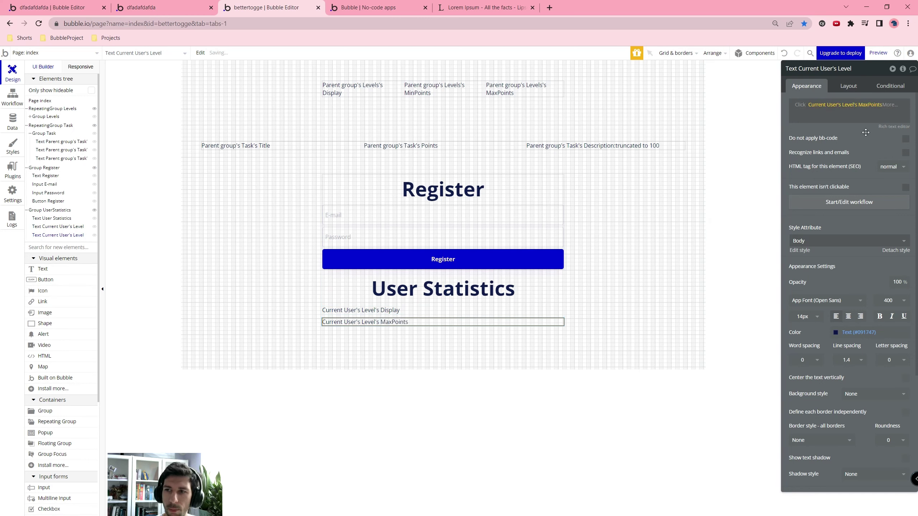
pyautogui.click(405, 321)
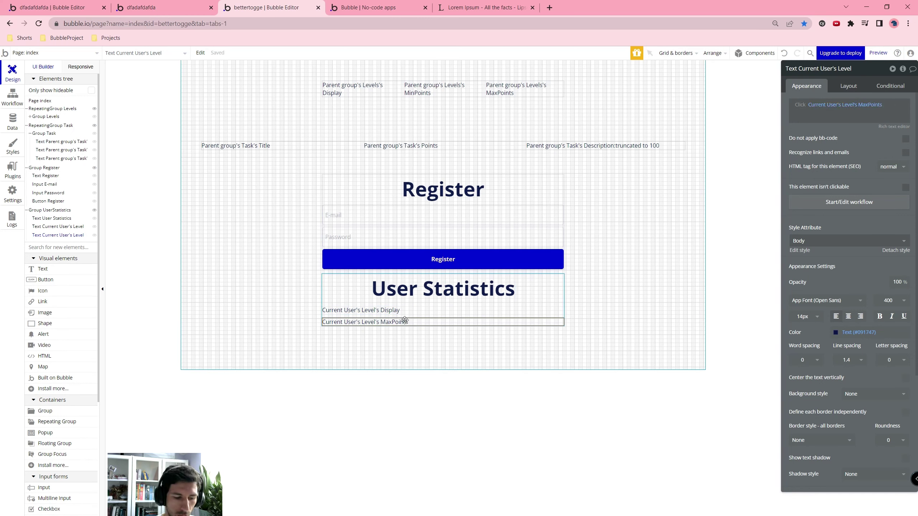
pyautogui.hotkey('ctrl', 'c')
pyautogui.hotkey('ctrl', 'v')
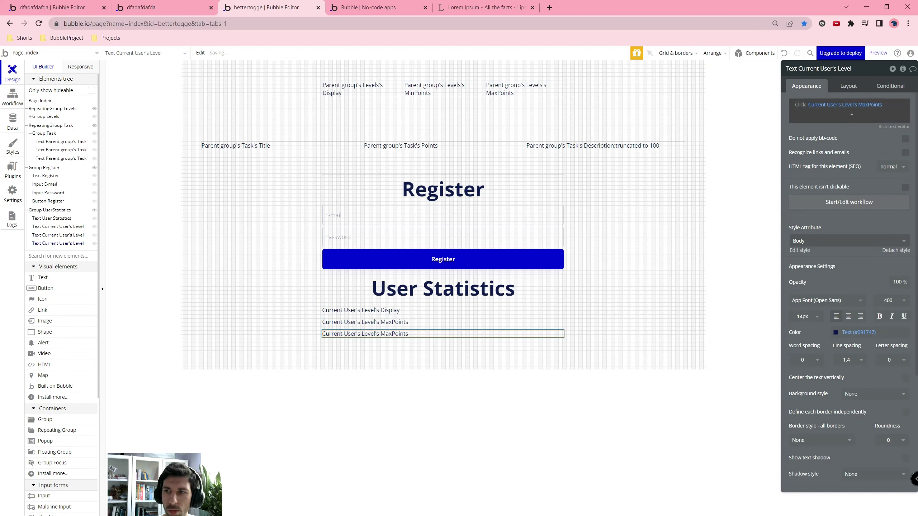
pyautogui.click(376, 328)
pyautogui.click(375, 322)
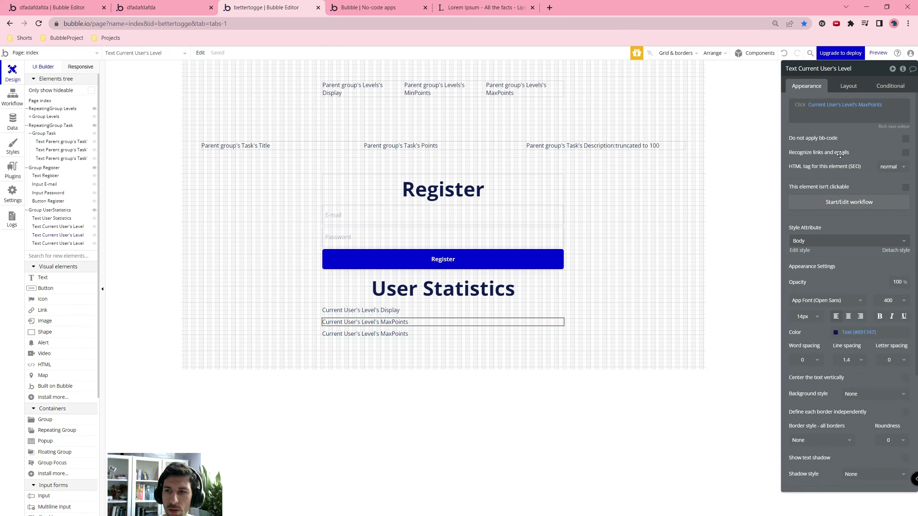
pyautogui.click(869, 105)
pyautogui.click(876, 140)
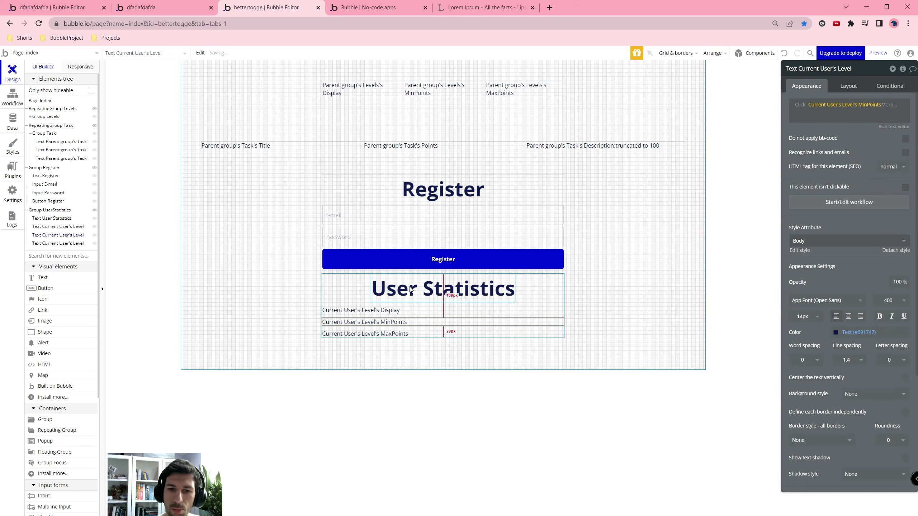
# Duplicate the MaxPoints line and change it to show Current User's Points
pyautogui.click(426, 330)
pyautogui.click(438, 336)
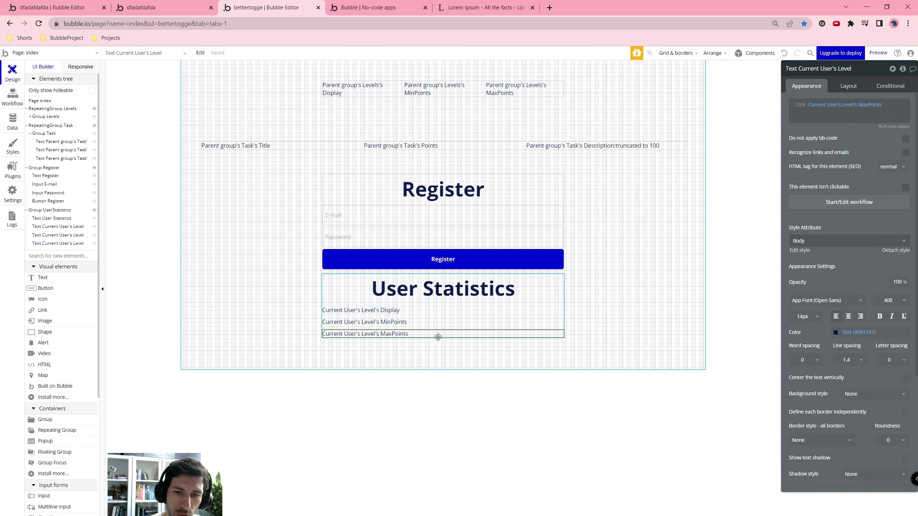
pyautogui.hotkey('ctrl', 'd')
pyautogui.click(868, 105)
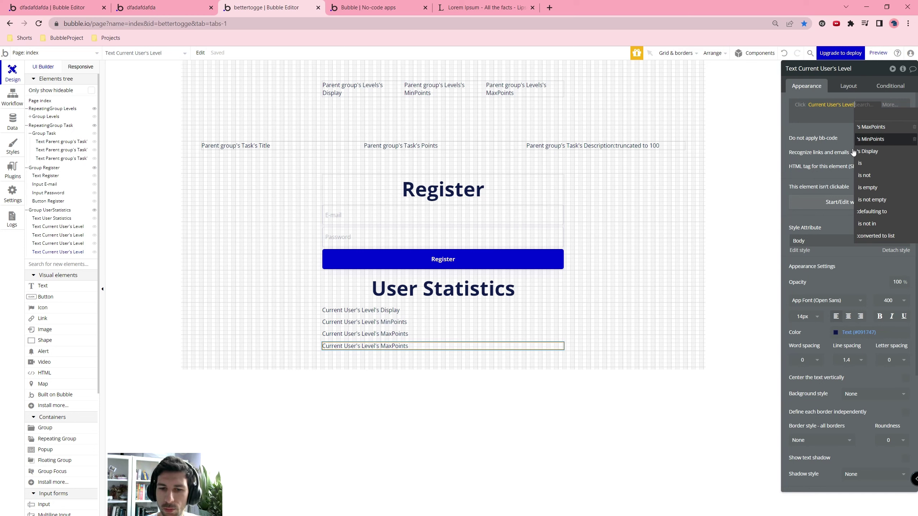
pyautogui.press('BackSpace')
pyautogui.click(861, 138)
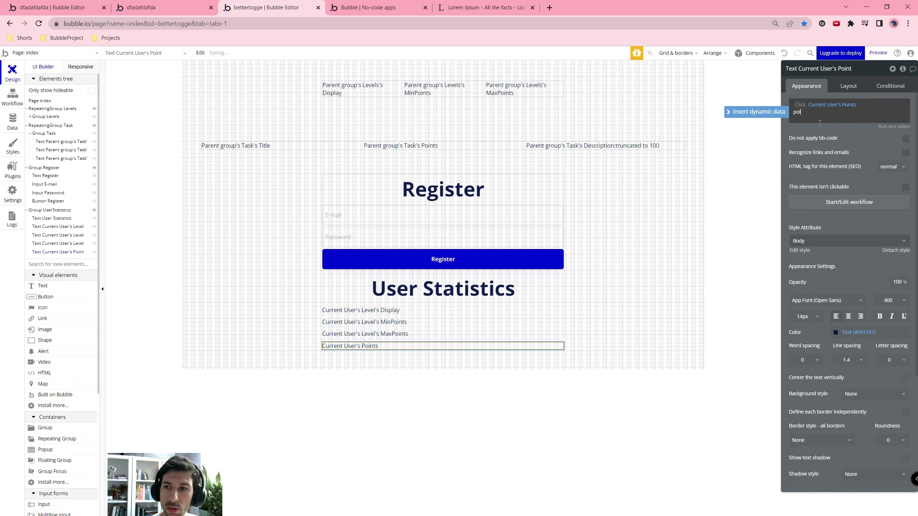
pyautogui.click(374, 333)
# Group the Display, MinPoints and MaxPoints lines into a row group
pyautogui.keyDown('shift'); pyautogui.click(376, 321); pyautogui.keyUp('shift')
pyautogui.keyDown('shift'); pyautogui.click(378, 310); pyautogui.keyUp('shift')
pyautogui.rightClick(380, 311)
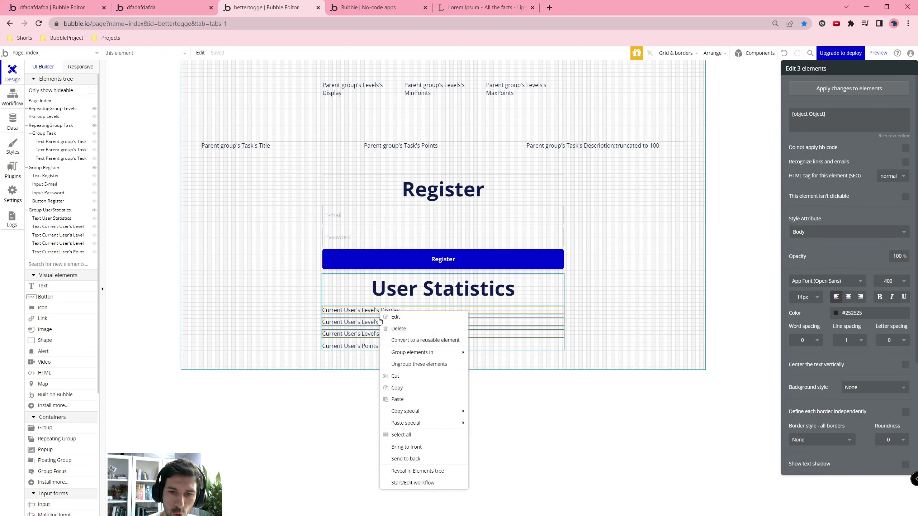
pyautogui.moveTo(430, 359)
pyautogui.click(501, 364)
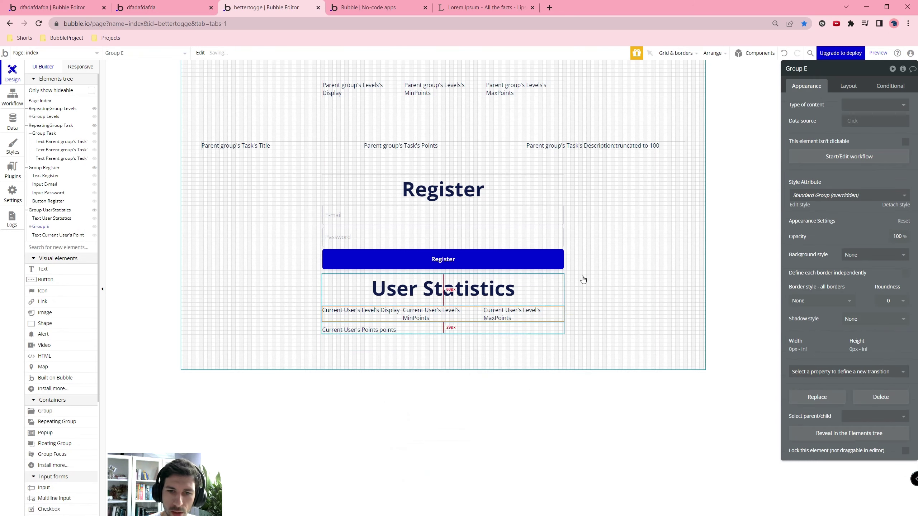
# Give the row group 5 px row and column gaps
pyautogui.click(858, 91)
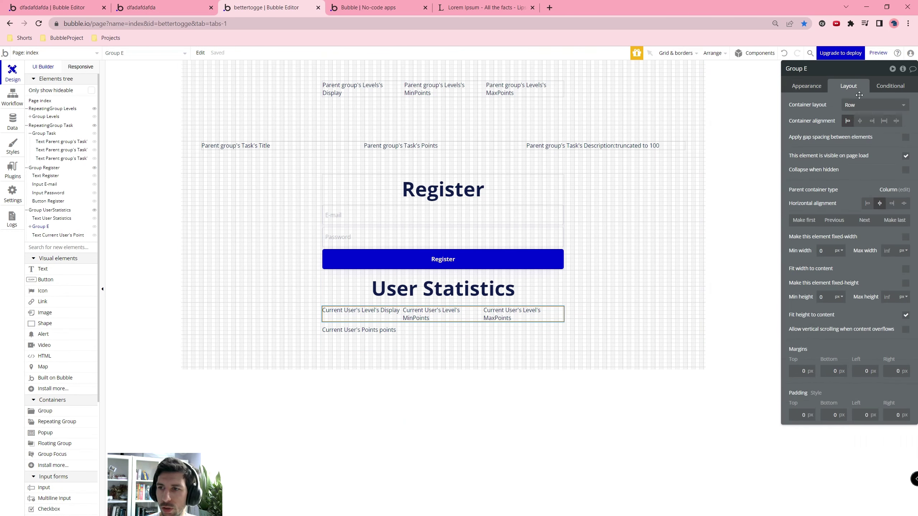
pyautogui.click(905, 137)
pyautogui.write('5')
pyautogui.press('Tab')
pyautogui.write('5')
pyautogui.press('Tab')
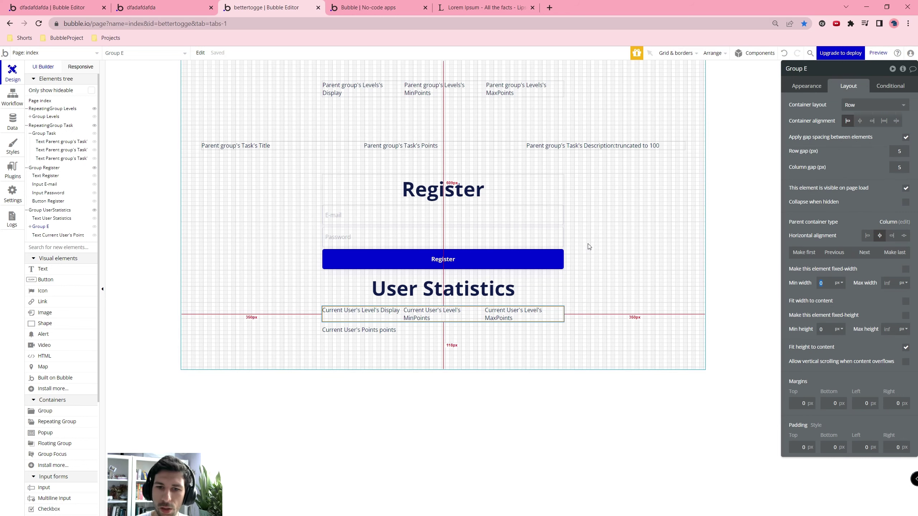
pyautogui.click(569, 294)
# Close the Lorem Ipsum browser tab
pyautogui.click(394, 3)
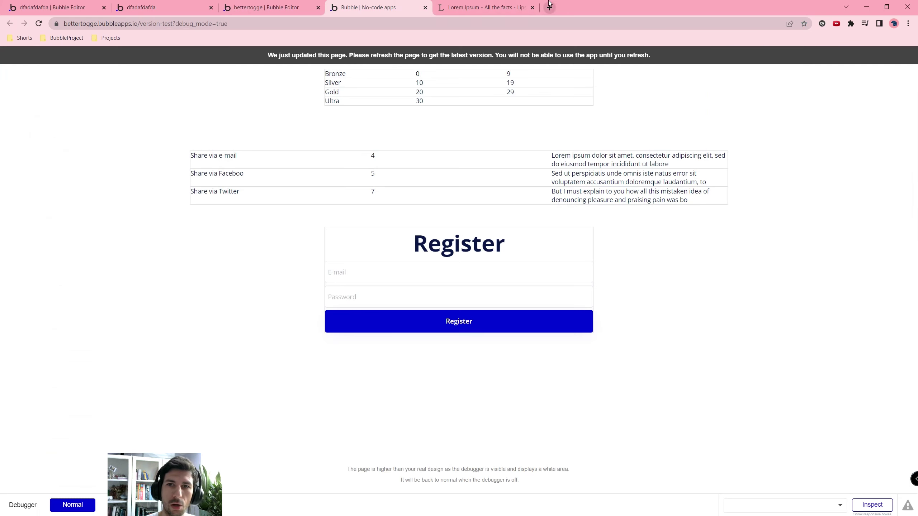
pyautogui.click(447, 7)
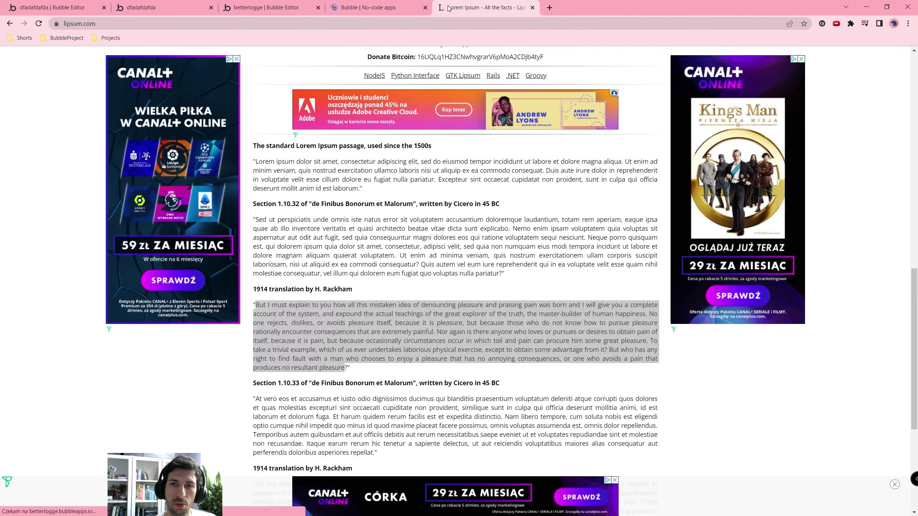
pyautogui.hotkey('ctrl', 'w')
# Fill the preview's Register form with a test e-mail and password and submit it
pyautogui.click(436, 109)
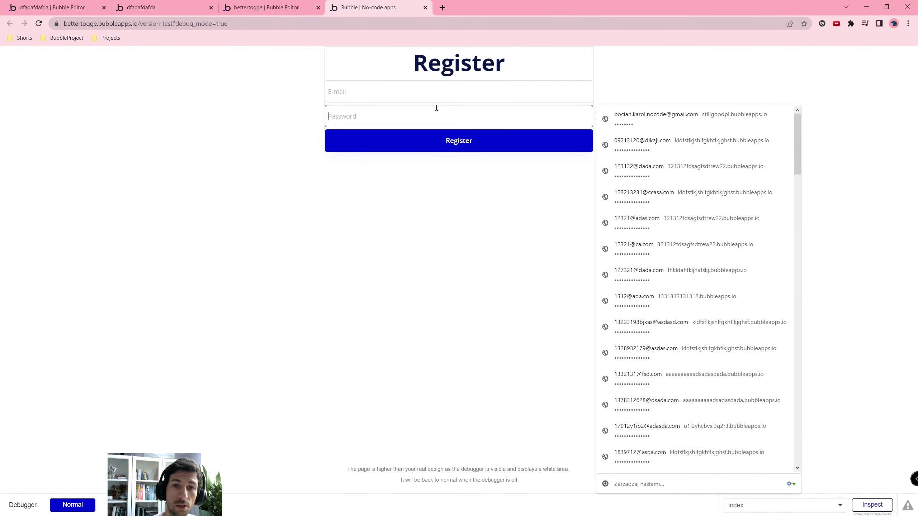
pyautogui.click(433, 102)
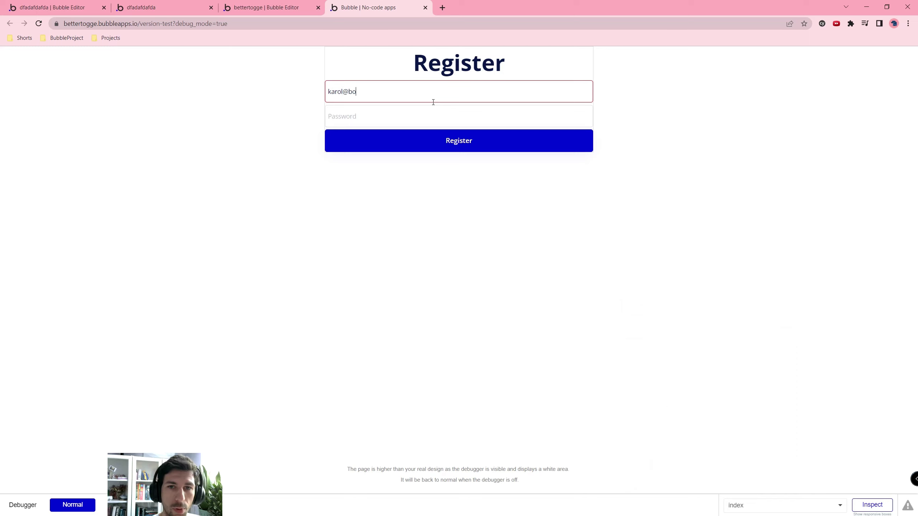
pyautogui.press('Tab')
pyautogui.write('12345')
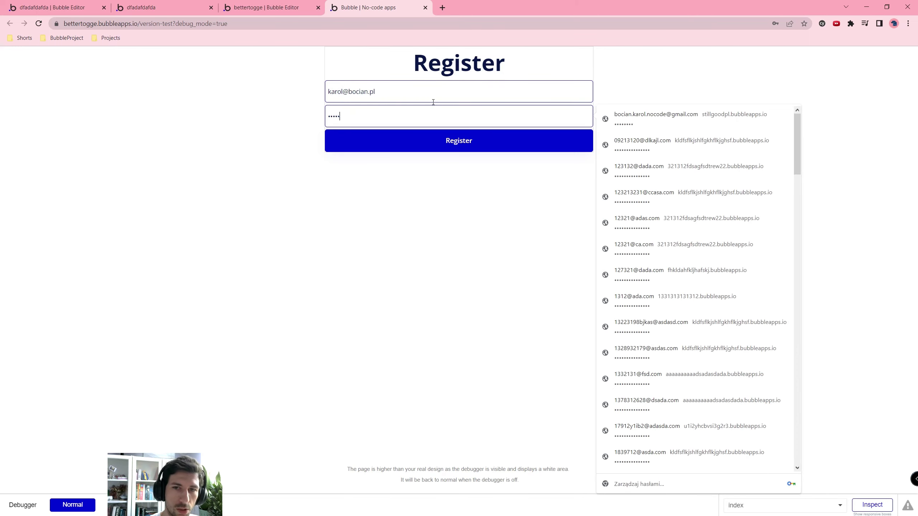
pyautogui.click(414, 140)
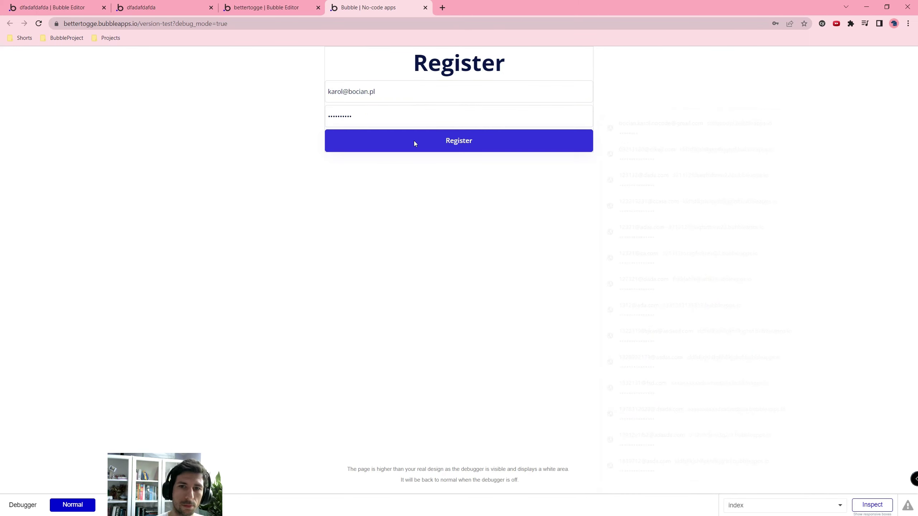
pyautogui.hotkey('ctrl', 'shift', 'Tab')
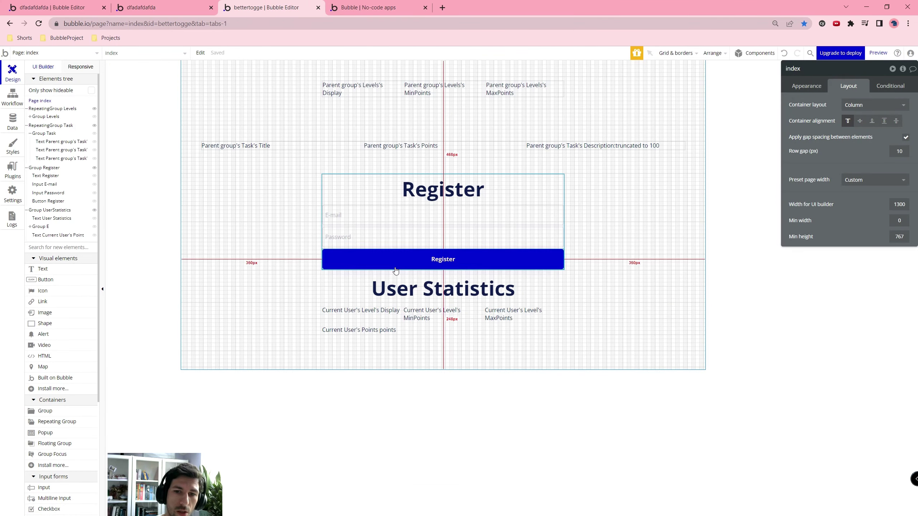
# Start a Register button workflow with a 'Sign the user up' action
pyautogui.click(814, 91)
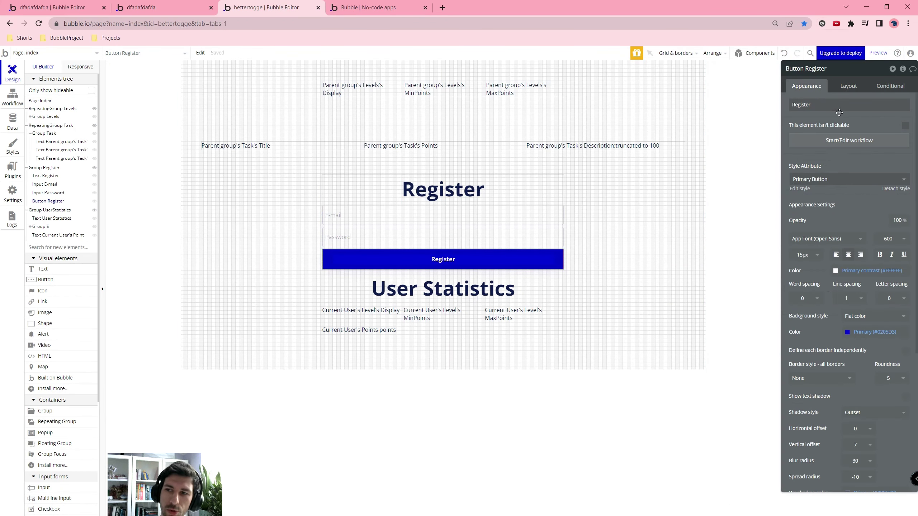
pyautogui.click(852, 141)
pyautogui.click(113, 159)
pyautogui.write('si')
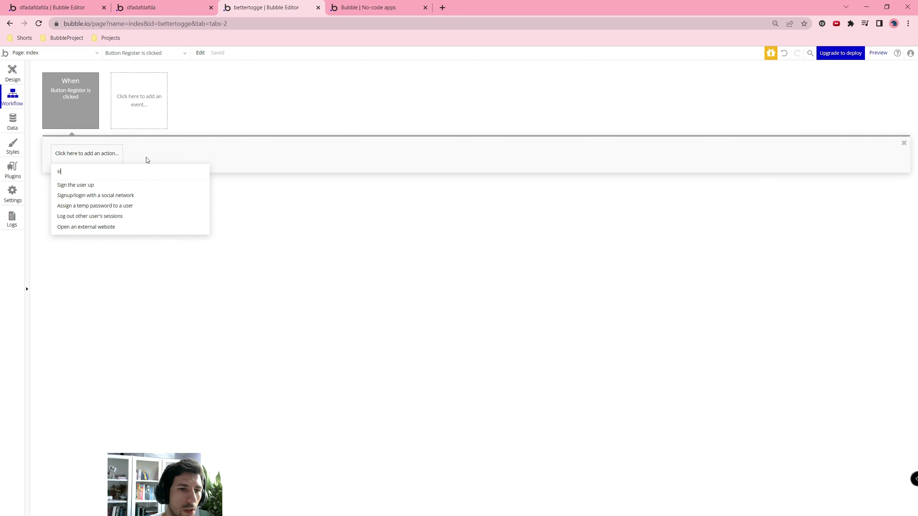
pyautogui.click(141, 185)
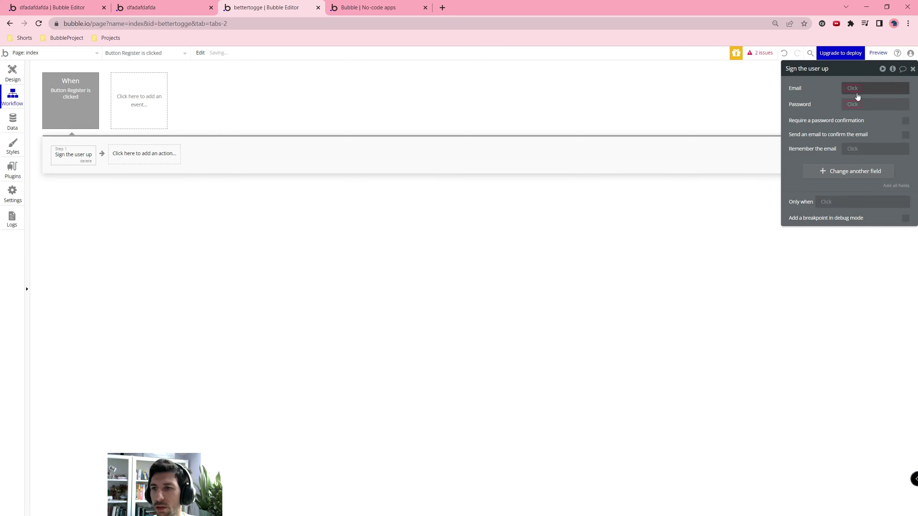
# Use Input E-mail's value and Input Password's value for the sign-up
pyautogui.click(843, 88)
pyautogui.write('ema')
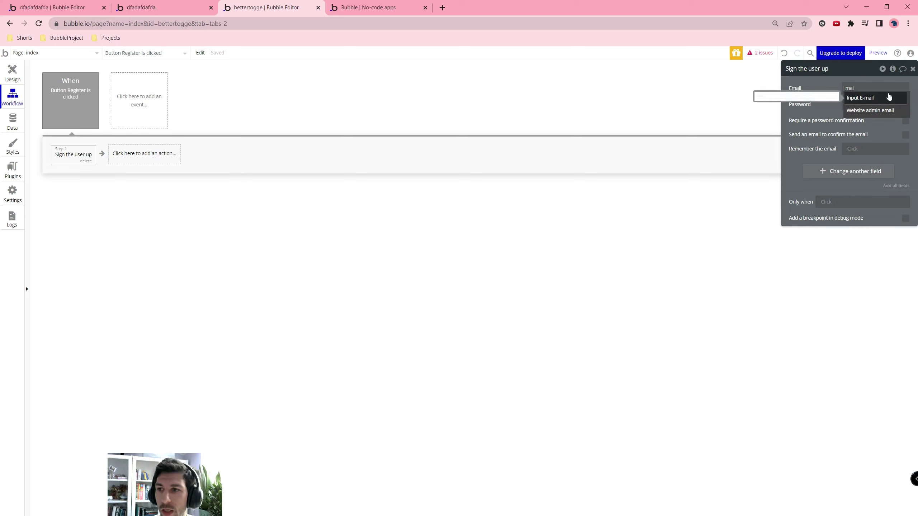
pyautogui.click(887, 98)
pyautogui.click(863, 98)
pyautogui.click(853, 105)
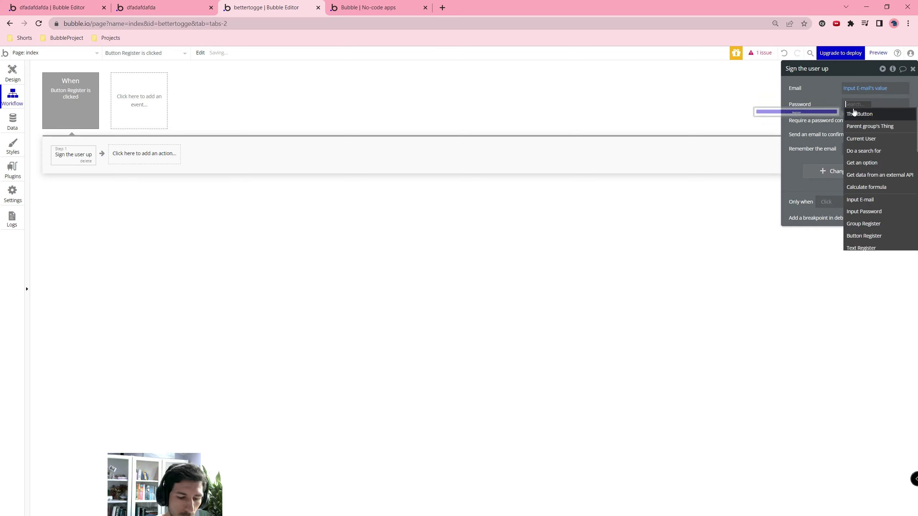
pyautogui.write('pass')
pyautogui.click(854, 114)
pyautogui.click(855, 115)
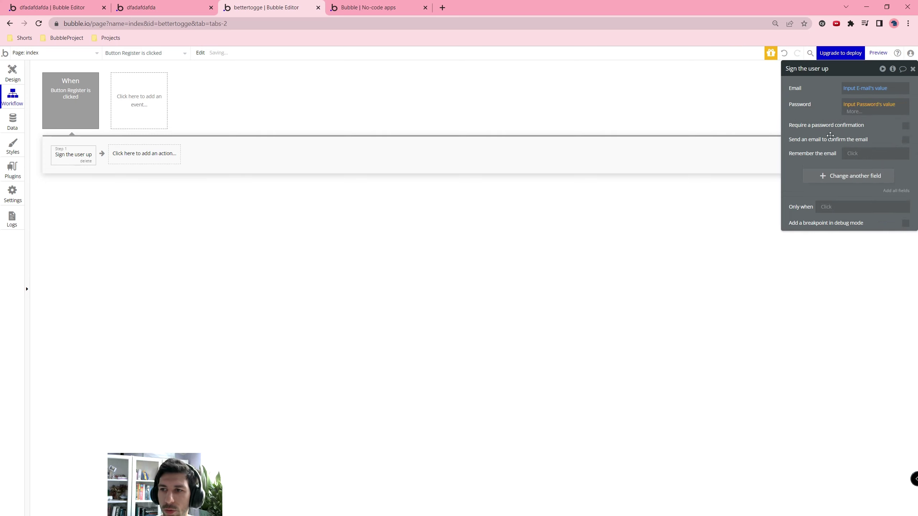
# Add a 'Reset relevant inputs' step and reload the app preview
pyautogui.click(147, 152)
pyautogui.write('rese')
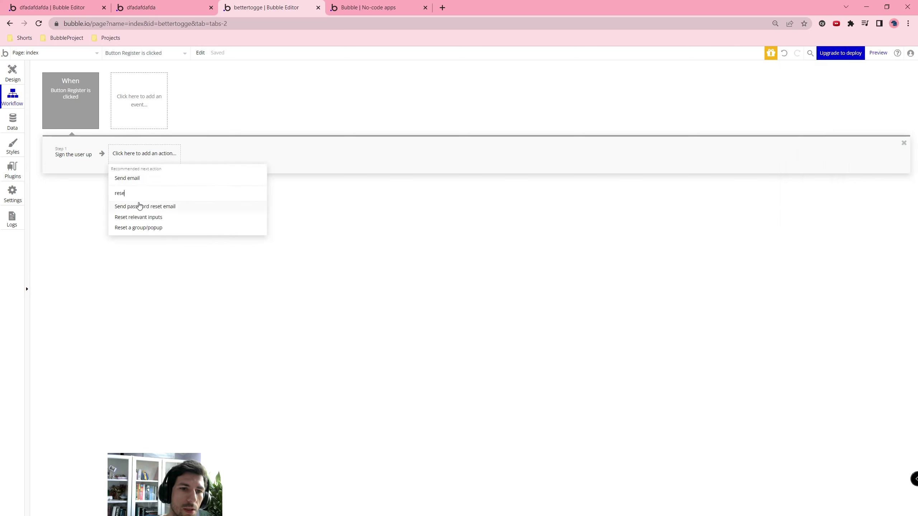
pyautogui.click(146, 218)
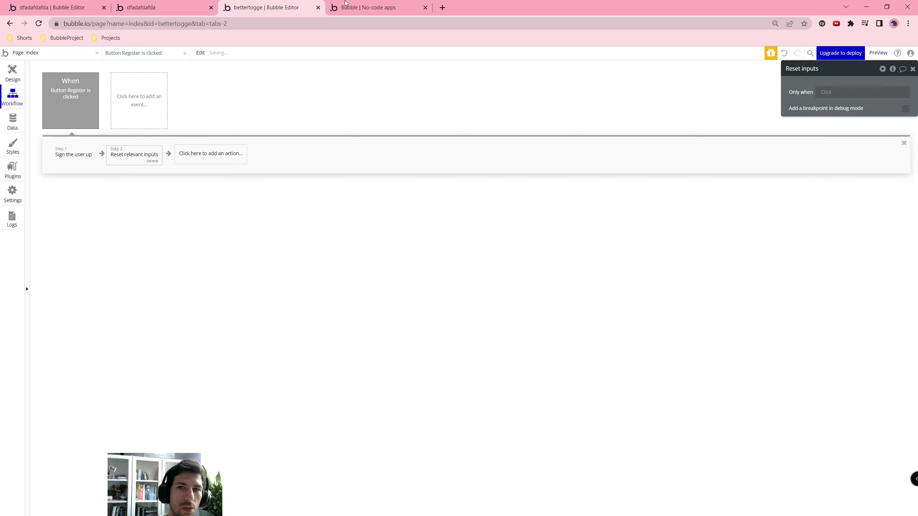
pyautogui.click(348, 5)
pyautogui.press('F5')
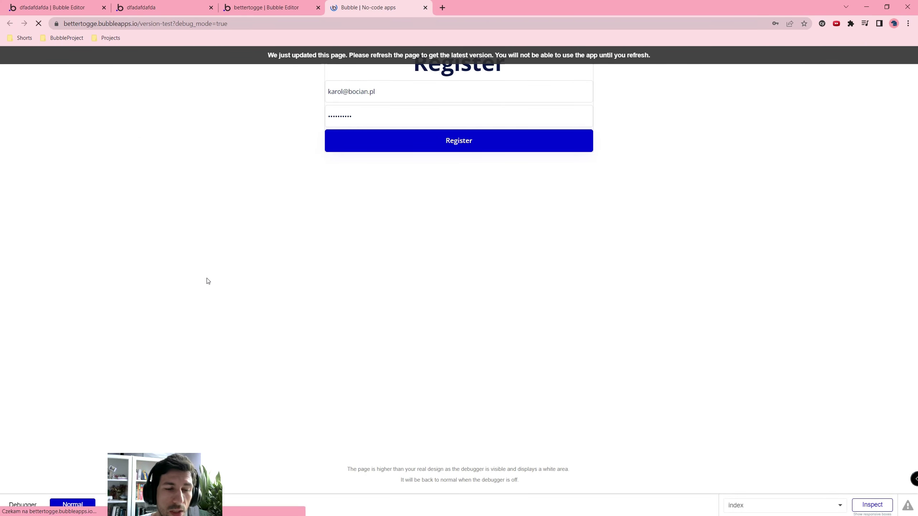
# Register a test account with an e-mail and password, dismissing the save-password prompt
pyautogui.click(389, 97)
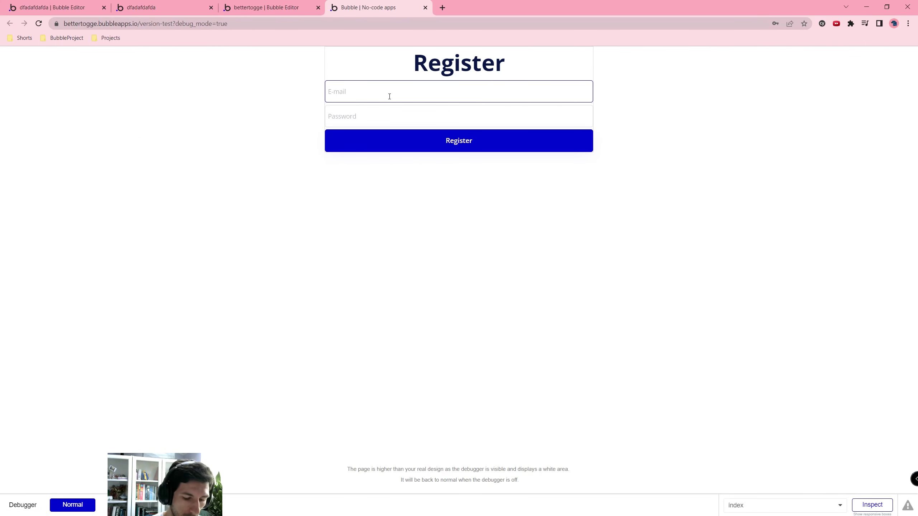
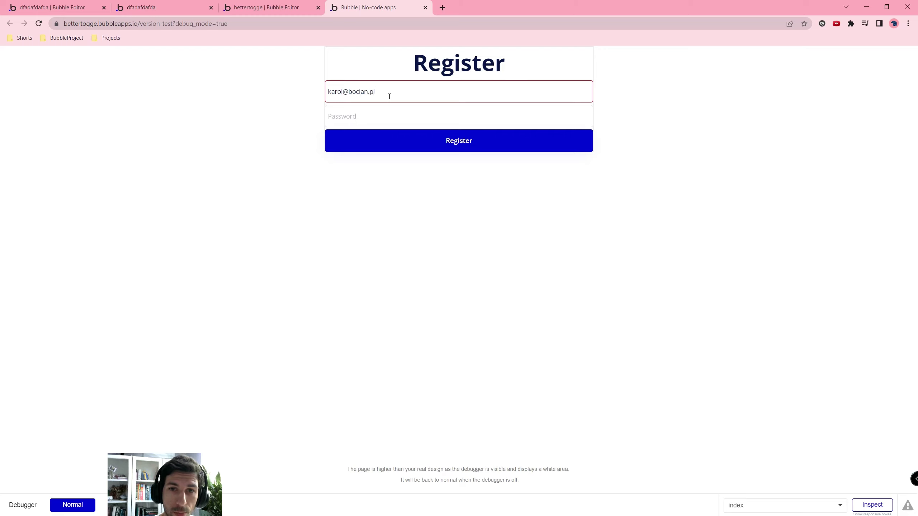
pyautogui.press('Tab')
pyautogui.write('password1')
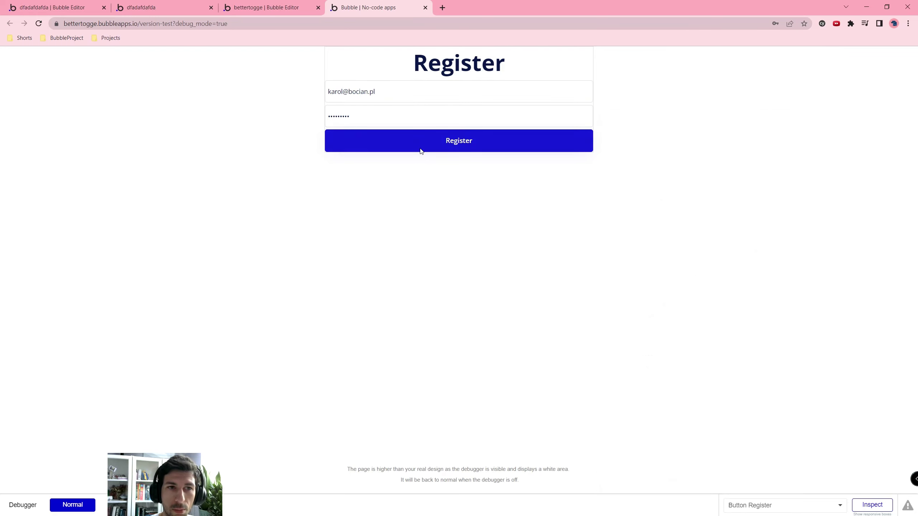
pyautogui.click(421, 150)
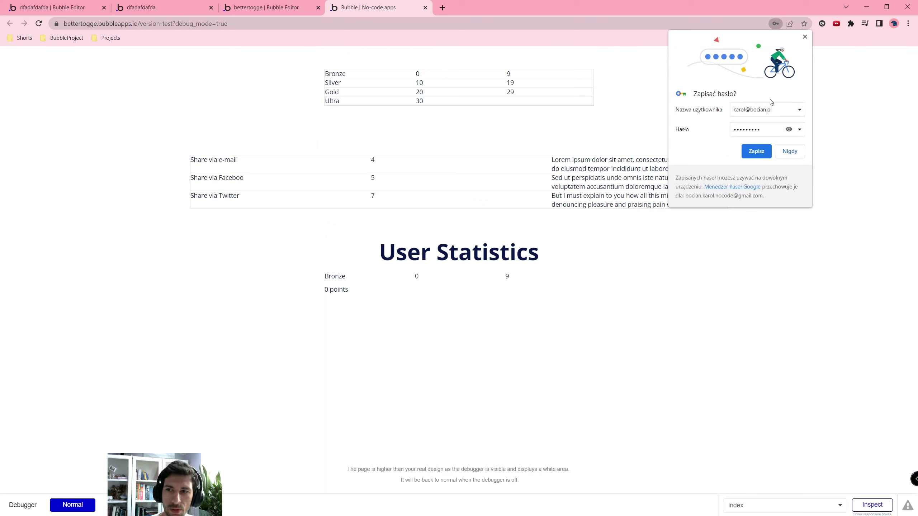
pyautogui.click(805, 37)
# Review the tier table and the new User Statistics showing Bronze and 0 points
pyautogui.moveTo(332, 74); pyautogui.dragTo(539, 101)
pyautogui.click(242, 172)
pyautogui.moveTo(198, 161); pyautogui.dragTo(396, 314)
pyautogui.click(352, 265)
pyautogui.click(347, 278)
pyautogui.moveTo(330, 276); pyautogui.dragTo(349, 289)
pyautogui.click(340, 276)
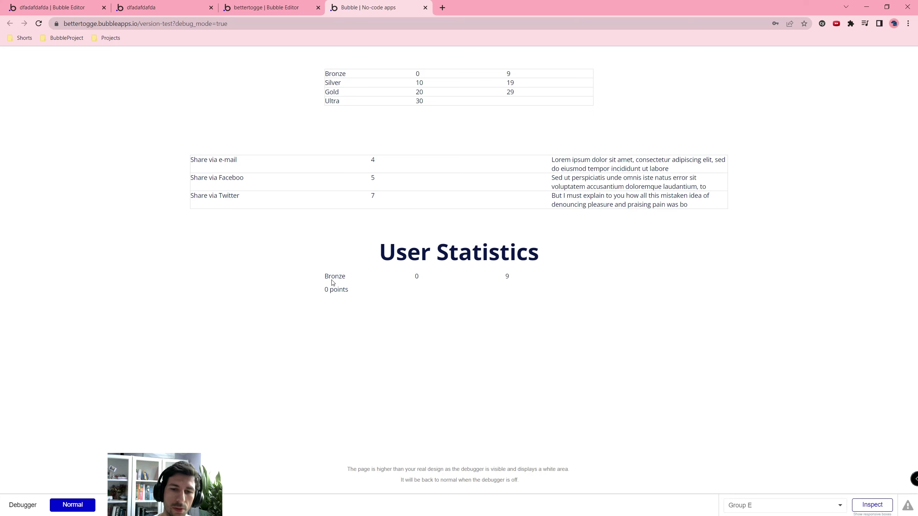
pyautogui.doubleClick(333, 278)
pyautogui.click(371, 291)
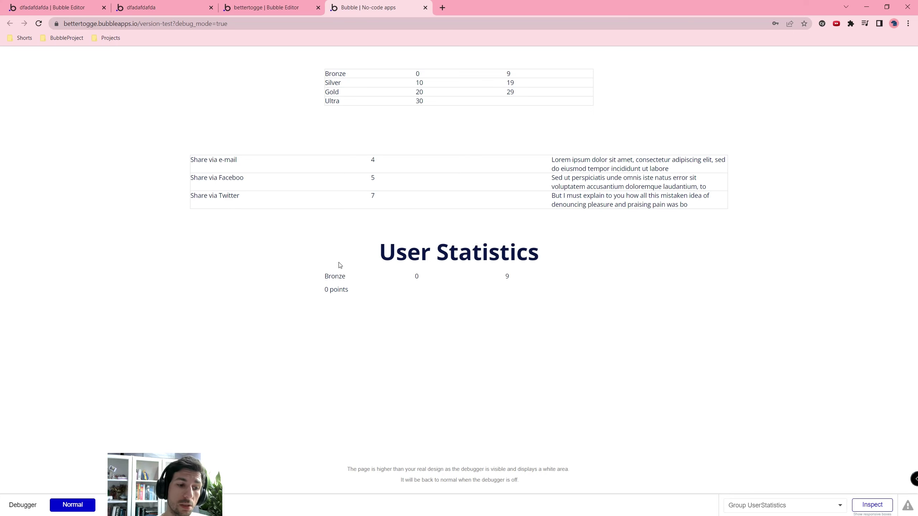
pyautogui.click(268, 5)
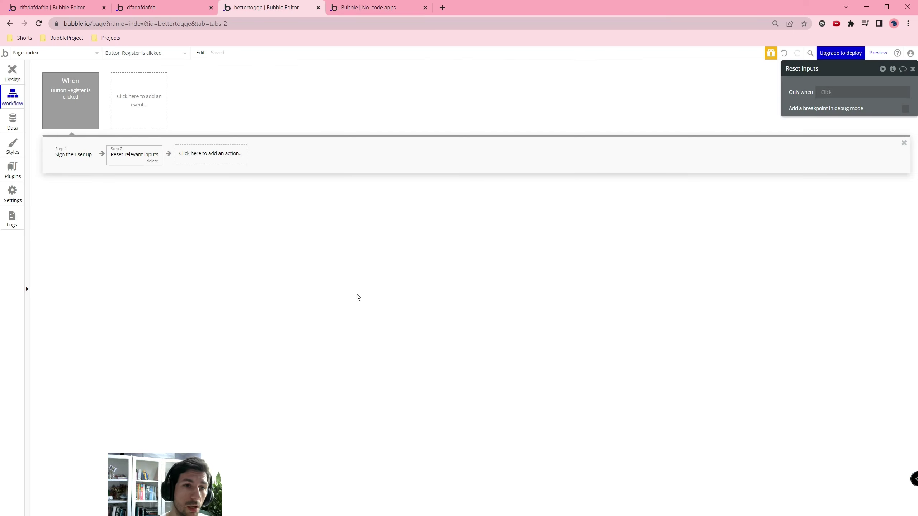
# Draw a button after the task description and label it 'Do a task'
pyautogui.click(13, 73)
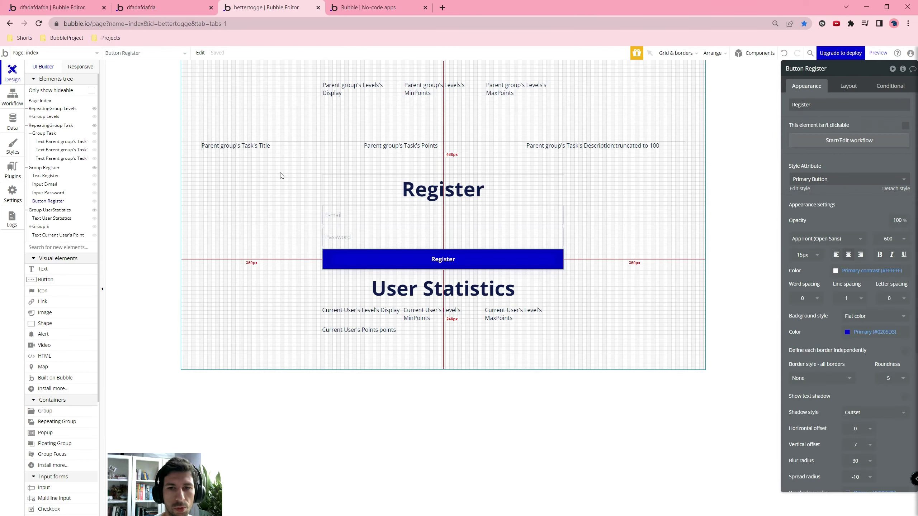
pyautogui.click(663, 145)
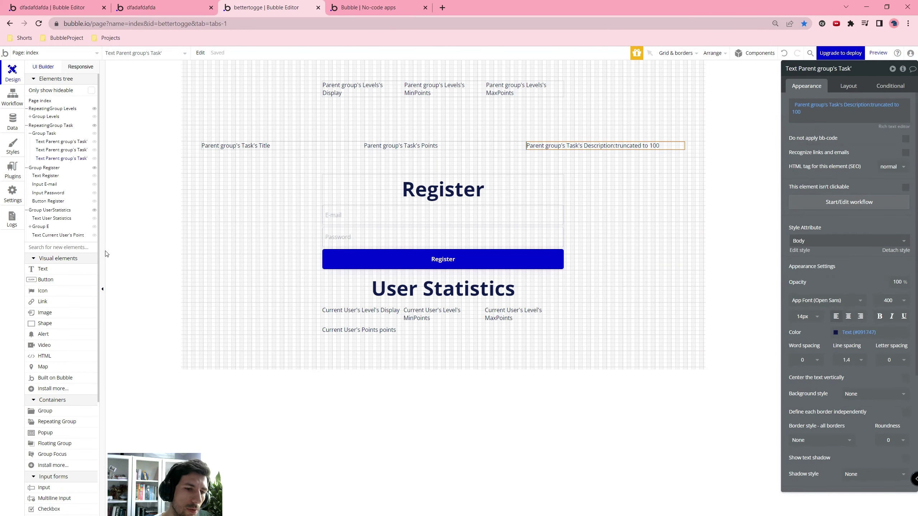
pyautogui.click(42, 279)
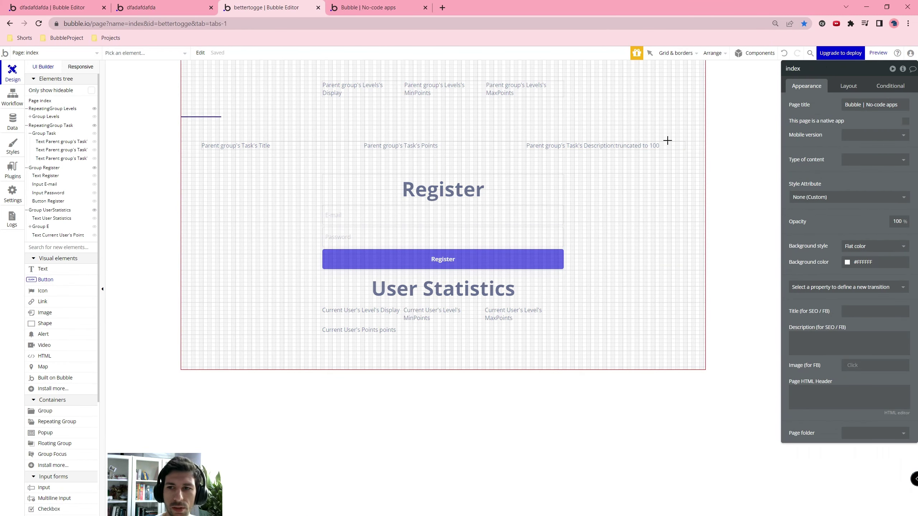
pyautogui.click(648, 143)
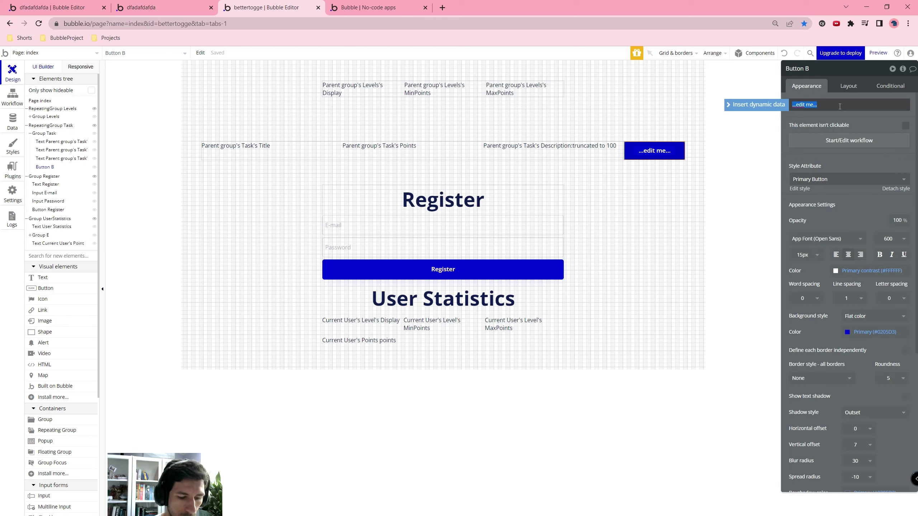
pyautogui.write('Make')
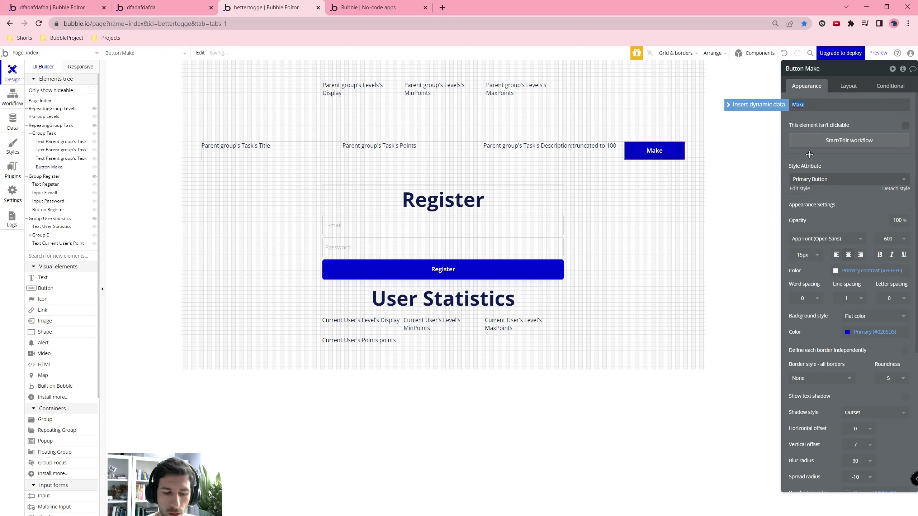
pyautogui.write('Do a')
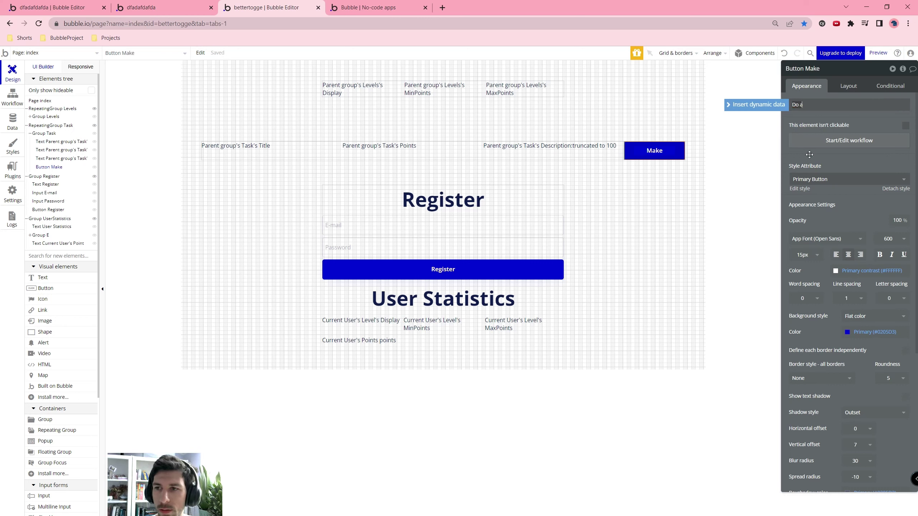
pyautogui.write(' task')
pyautogui.click(646, 177)
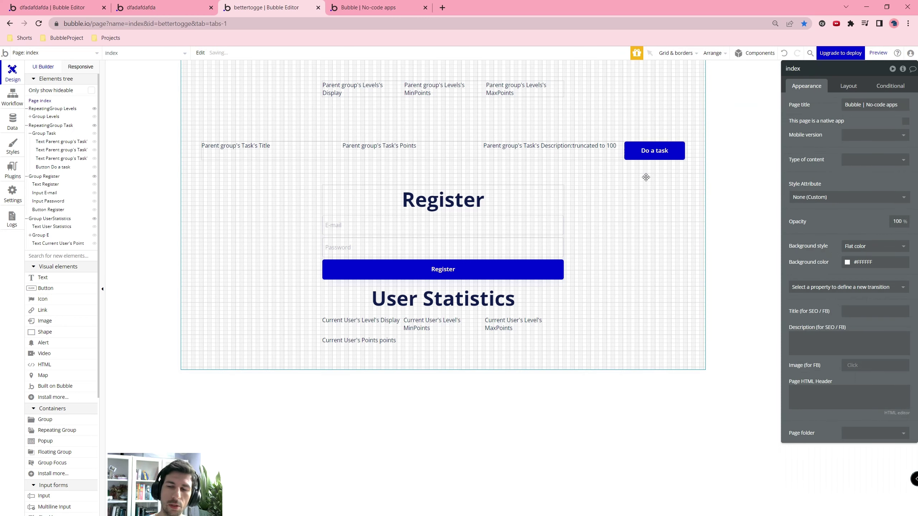
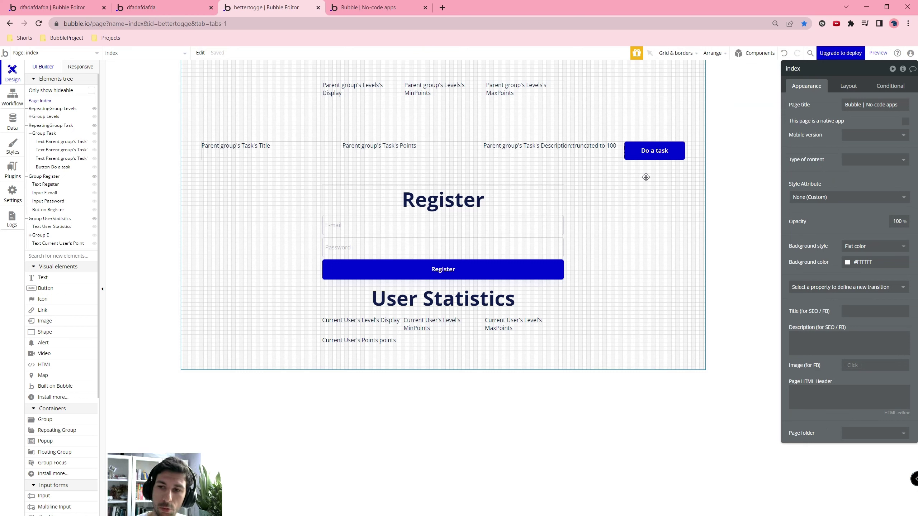
# Open the Do a task button's workflow and begin adding its first action
pyautogui.click(640, 158)
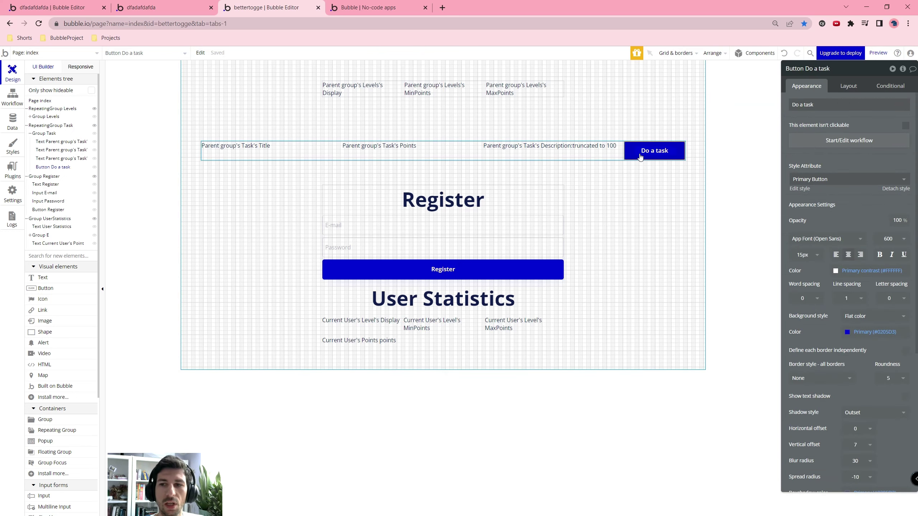
pyautogui.click(801, 143)
pyautogui.click(96, 147)
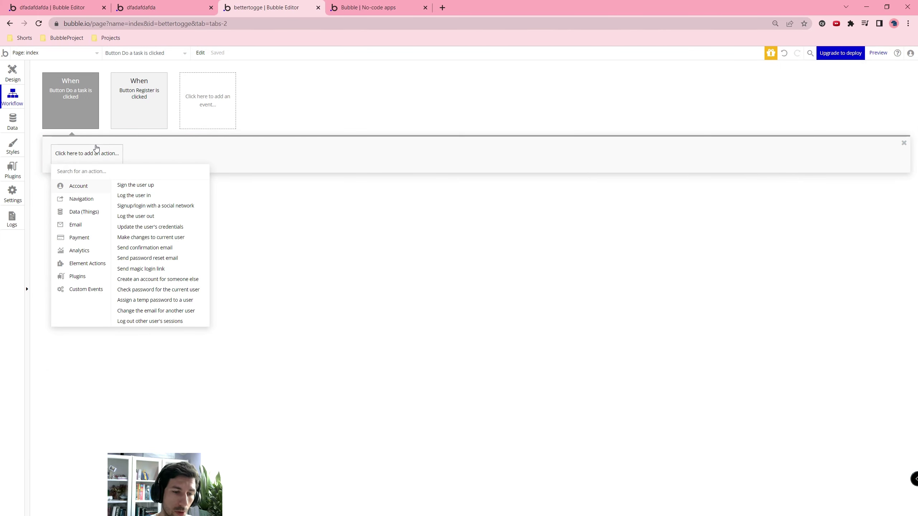
# Add a Make changes to current user action targeting the Points field
pyautogui.write('make')
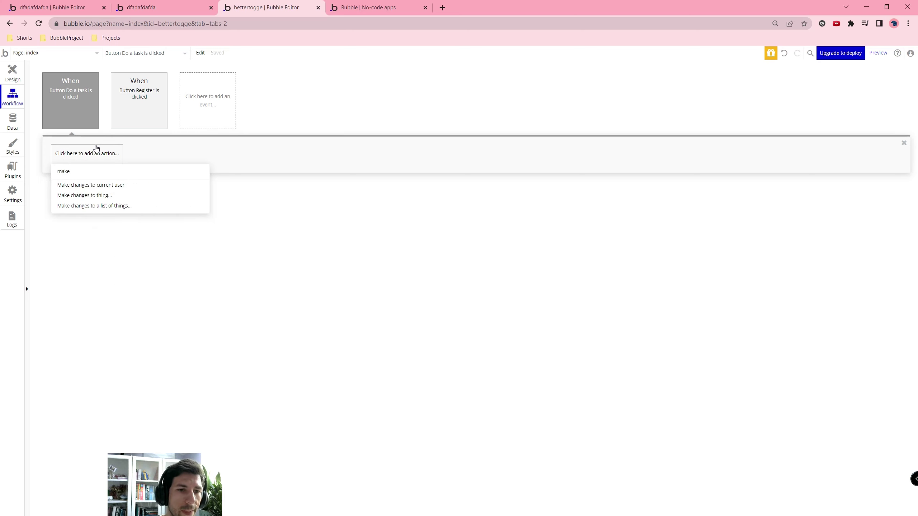
pyautogui.click(96, 185)
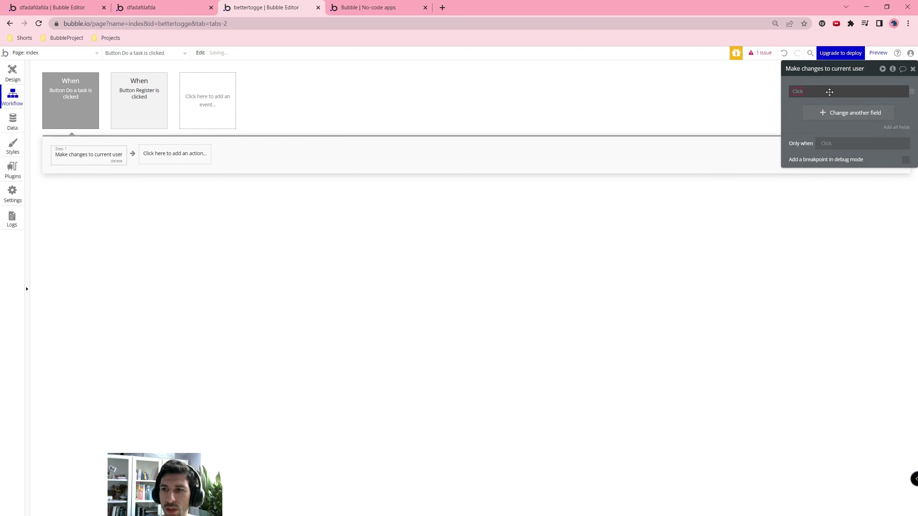
pyautogui.click(829, 92)
pyautogui.click(812, 113)
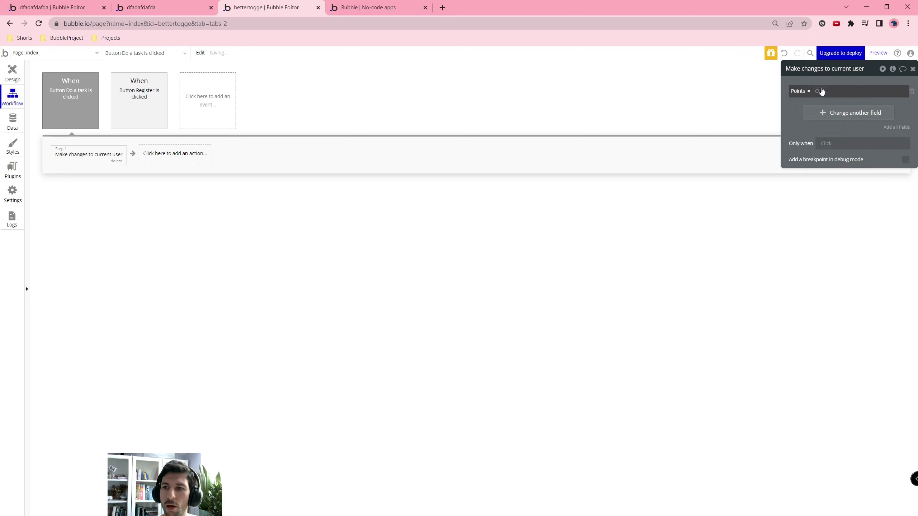
# Set Points to Current User's Points + Parent group's Task's Points
pyautogui.click(821, 91)
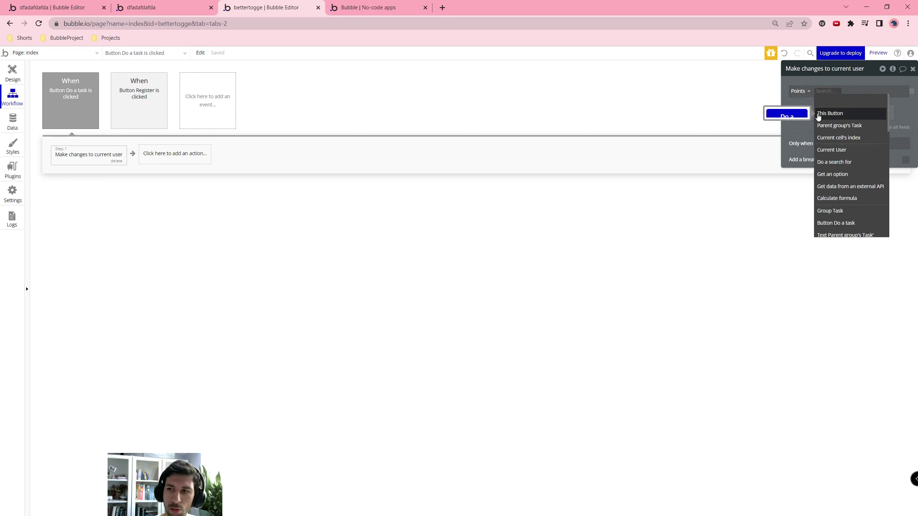
pyautogui.write('cu')
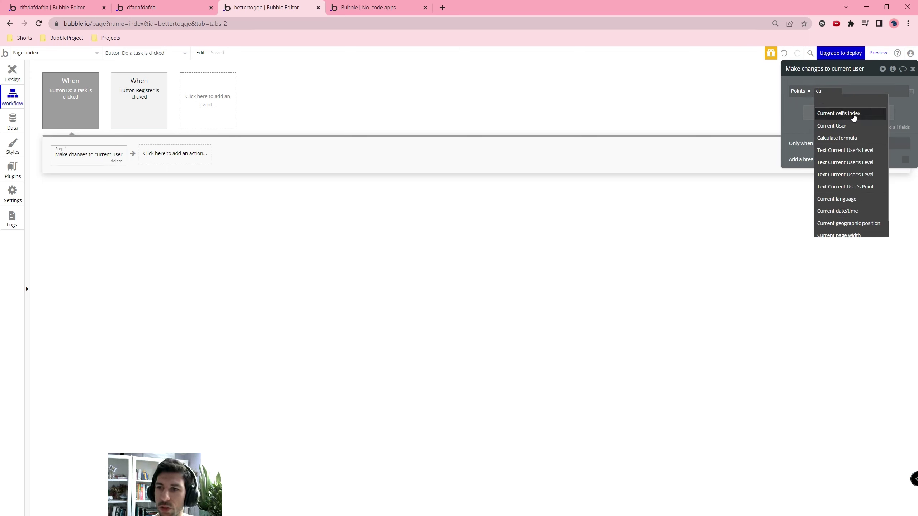
pyautogui.click(863, 126)
pyautogui.click(864, 113)
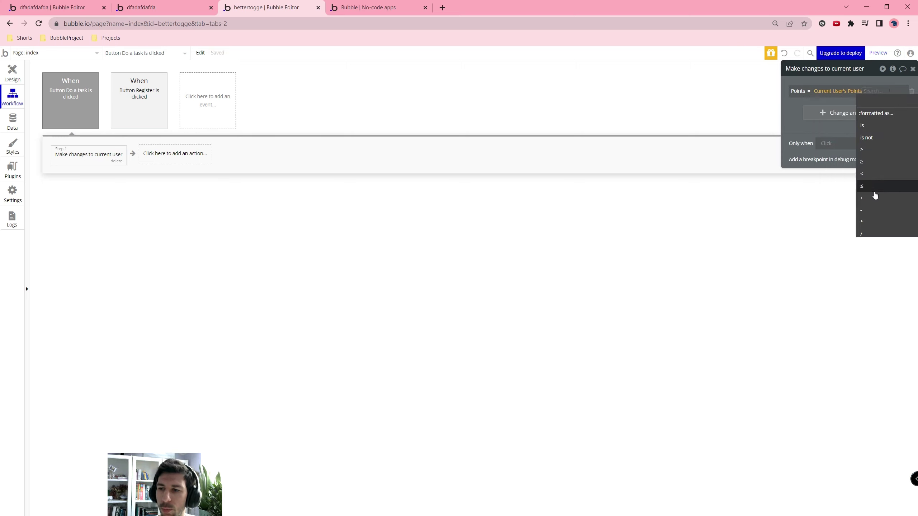
pyautogui.click(875, 192)
pyautogui.click(876, 141)
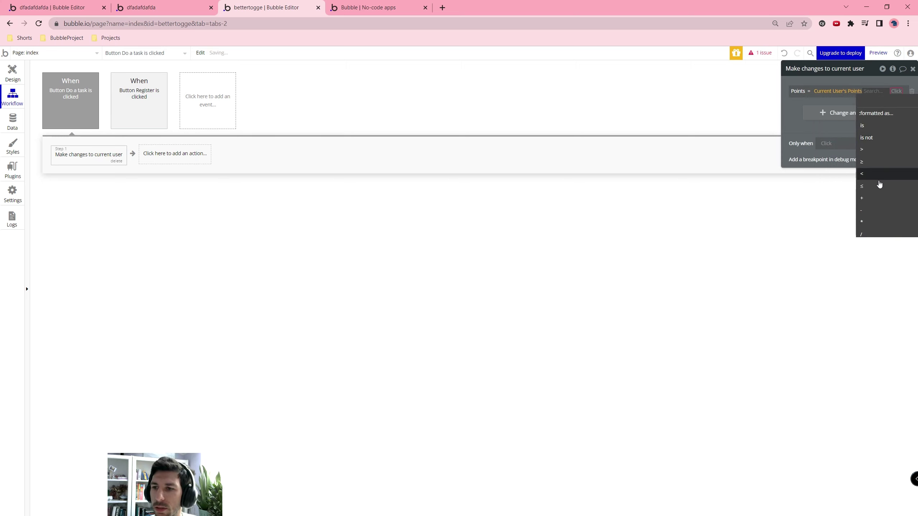
pyautogui.click(882, 199)
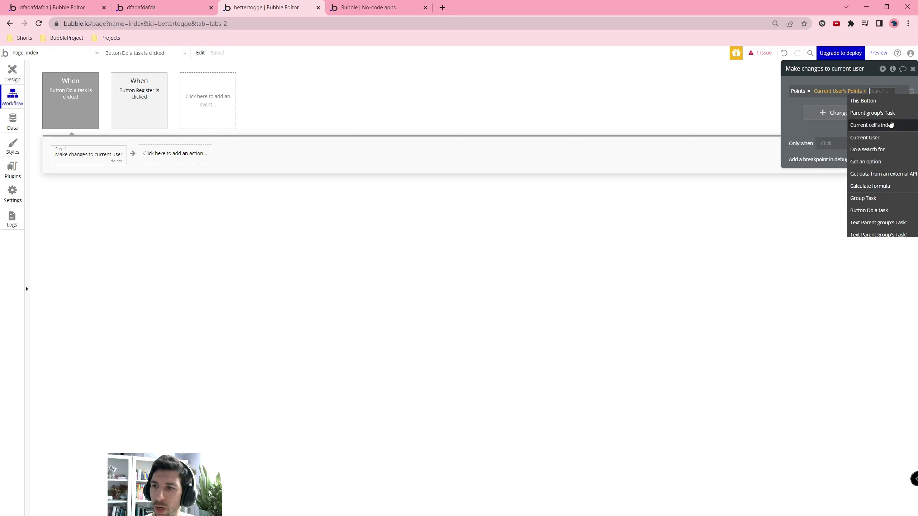
pyautogui.click(888, 113)
pyautogui.click(829, 120)
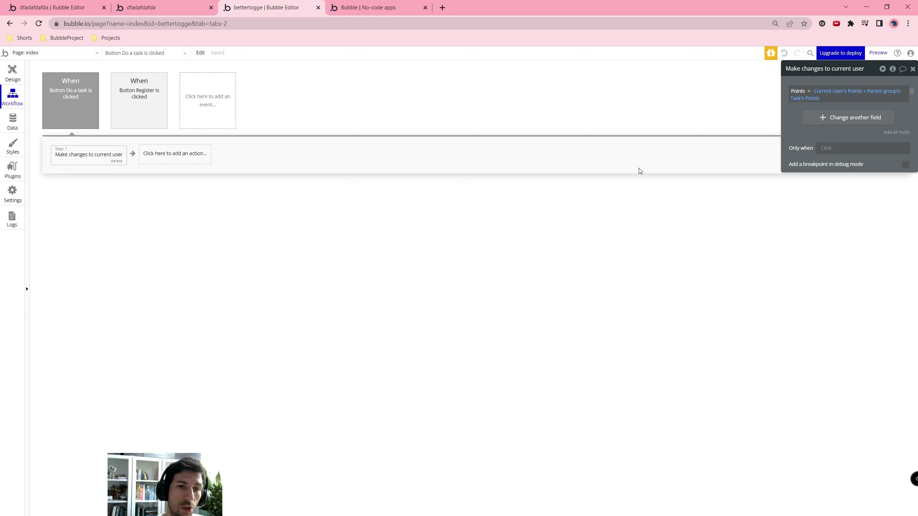
pyautogui.click(217, 98)
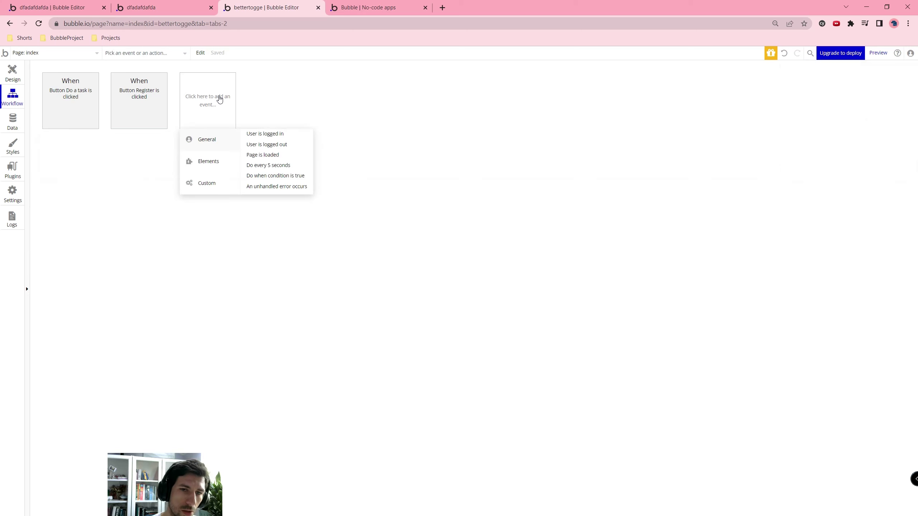
# Create the setCorrectLevel custom event, then begin another action in the Do a task workflow
pyautogui.moveTo(221, 183)
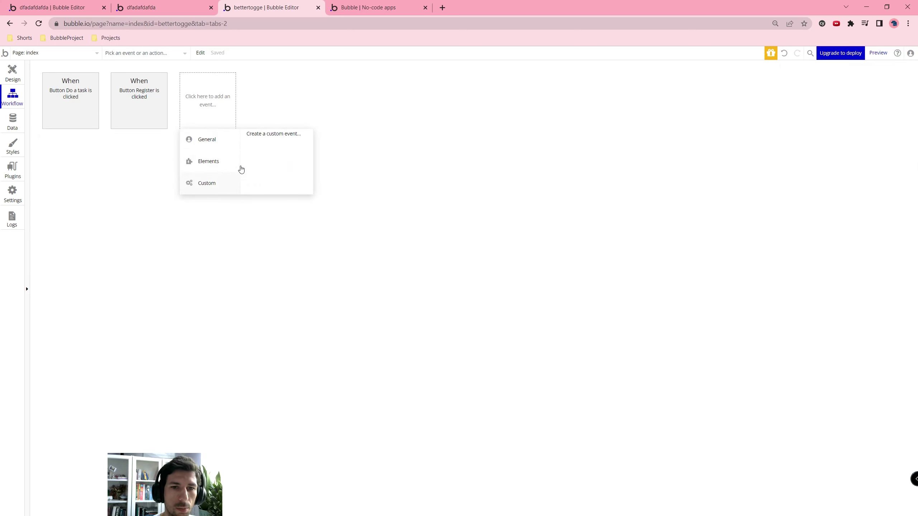
pyautogui.click(258, 139)
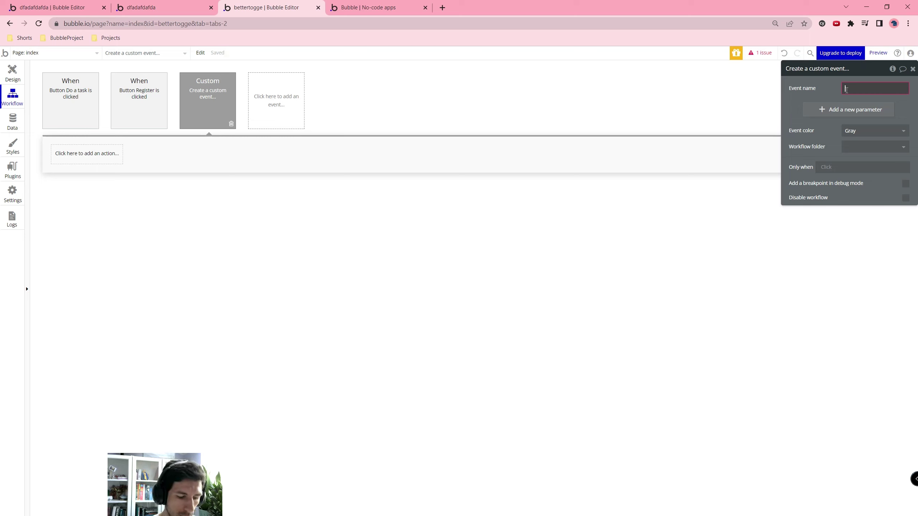
pyautogui.write('getCod')
pyautogui.write('rrectLeb')
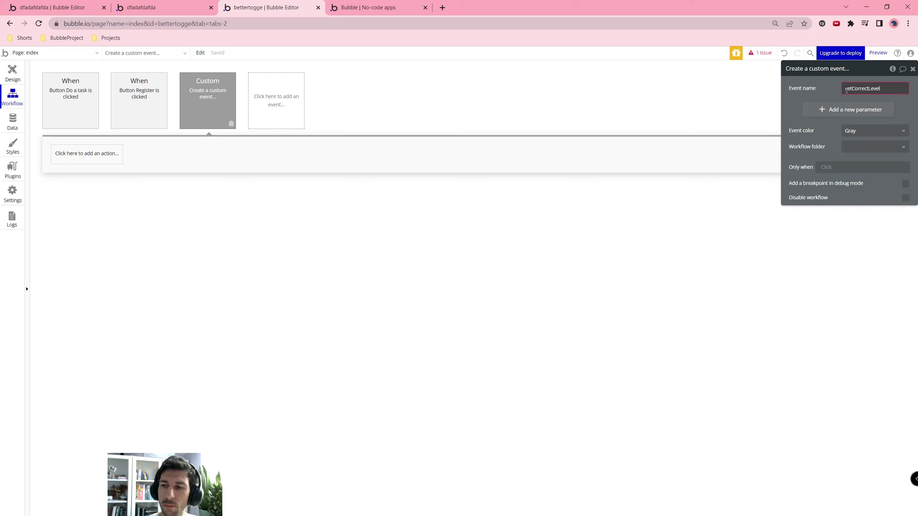
pyautogui.click(792, 100)
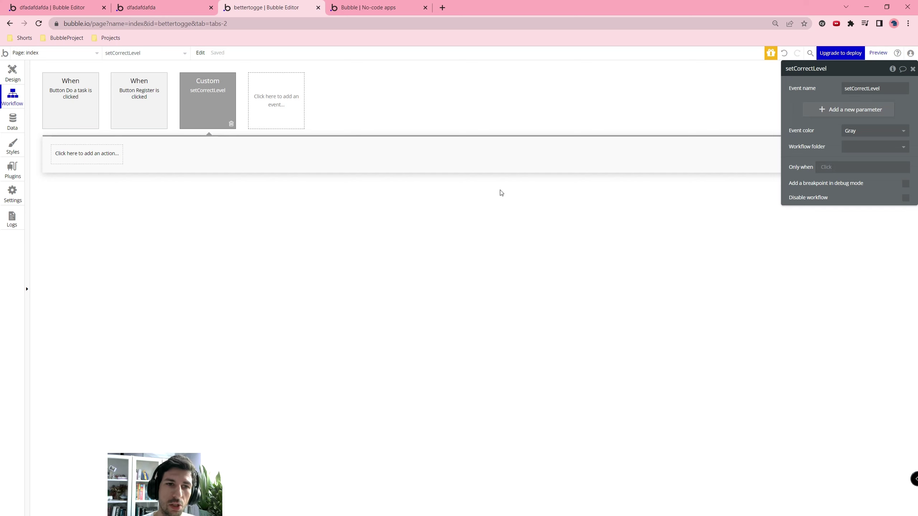
pyautogui.click(71, 105)
pyautogui.click(169, 151)
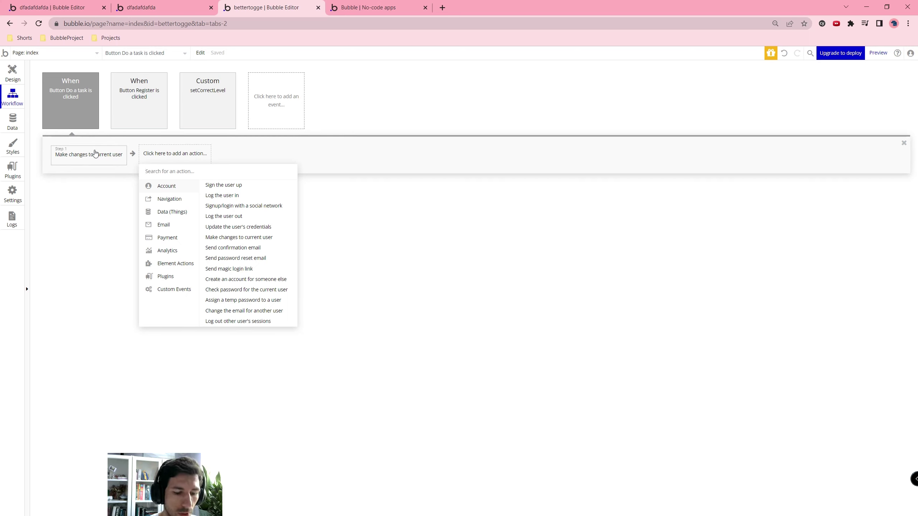
# Add Trigger setCorrectLevel as step 2 of Do a task, then open setCorrectLevel's workflow
pyautogui.write('tr')
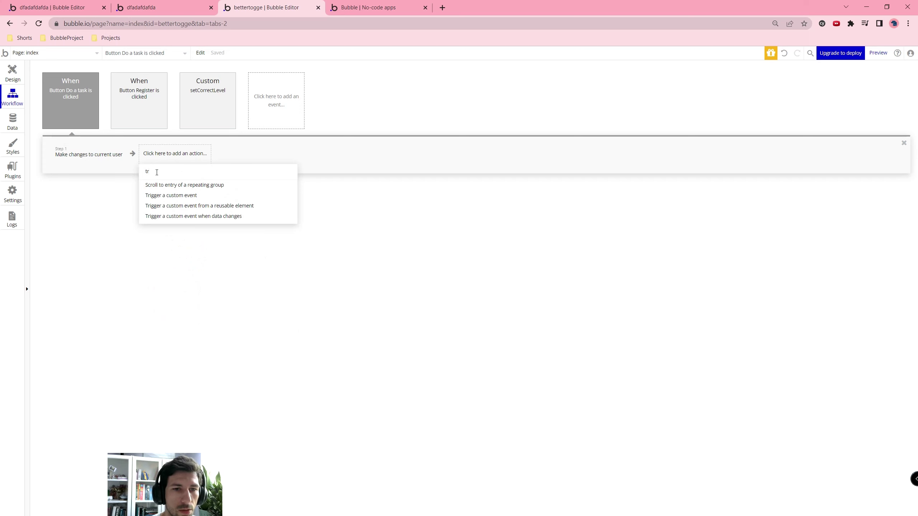
pyautogui.click(176, 196)
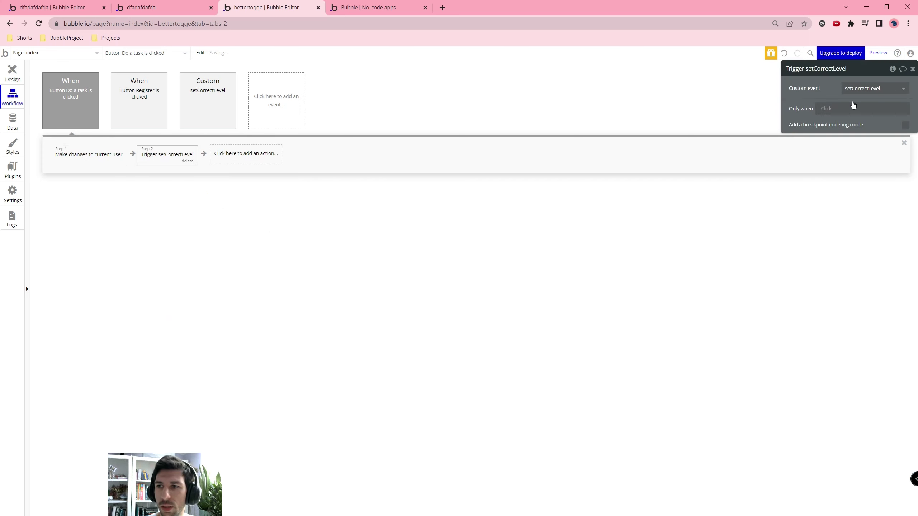
pyautogui.click(232, 108)
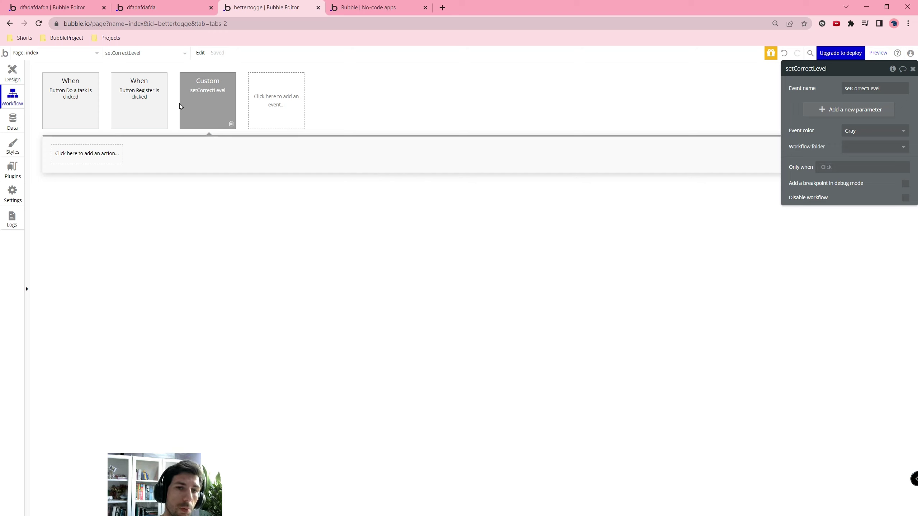
# Add a Make changes to current user action to setCorrectLevel, changing the Level field
pyautogui.click(105, 152)
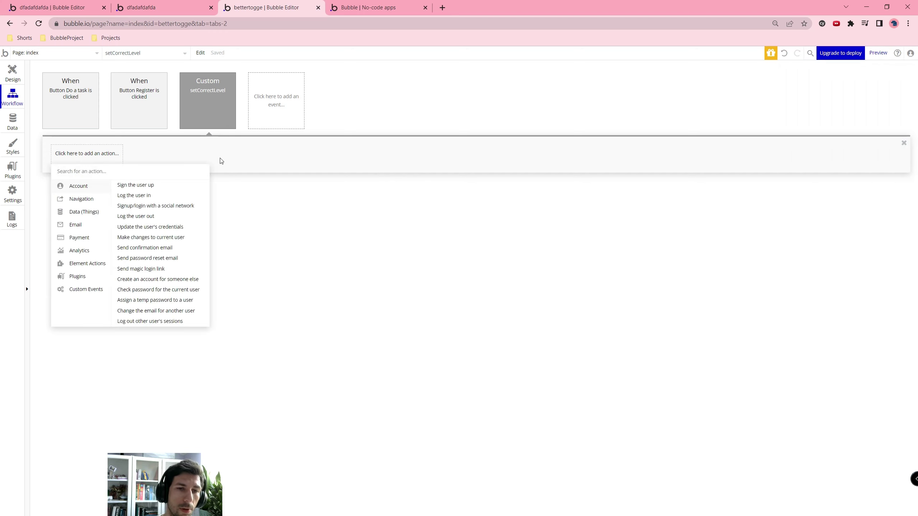
pyautogui.write('make')
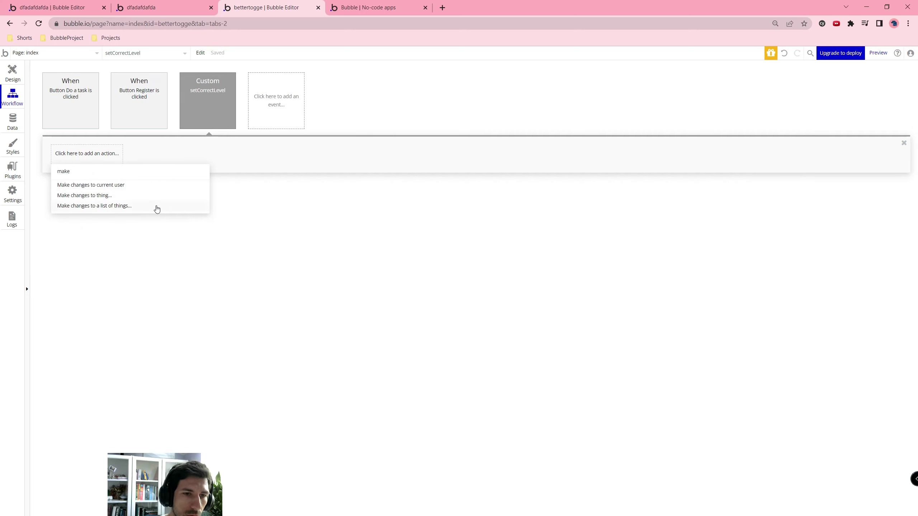
pyautogui.click(90, 186)
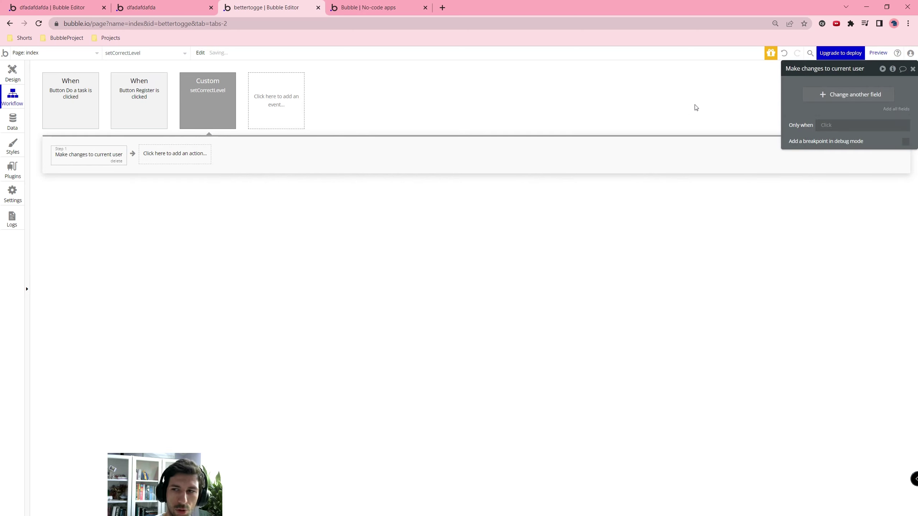
pyautogui.click(873, 100)
pyautogui.click(799, 93)
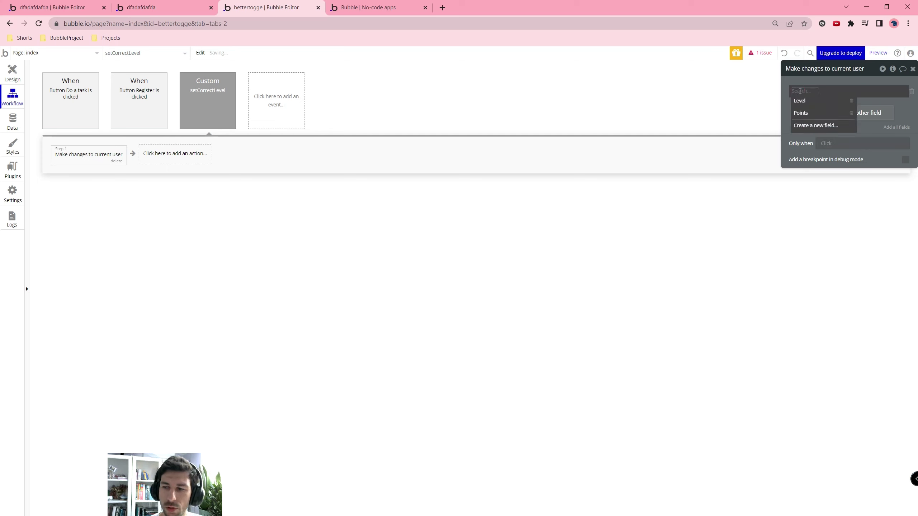
pyautogui.click(820, 103)
# Set Level to All Levels from the Levels option set, followed by :filtered
pyautogui.click(818, 90)
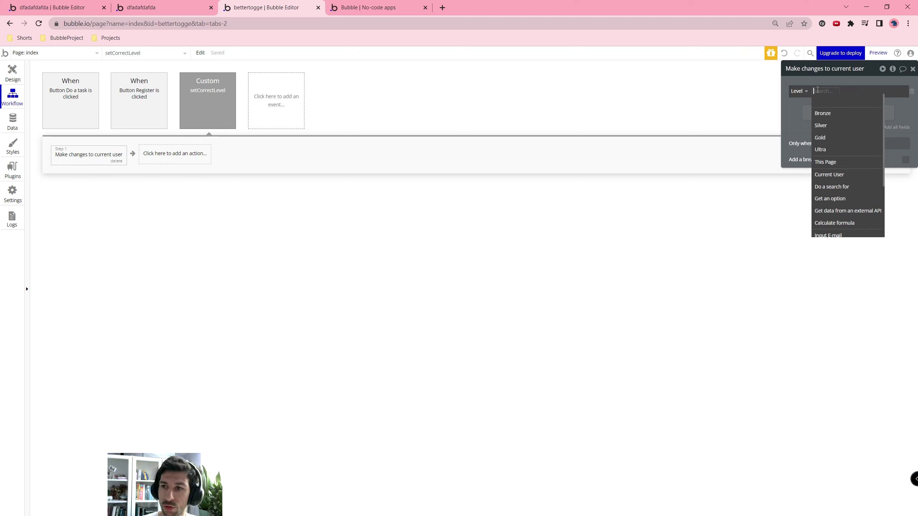
pyautogui.click(842, 199)
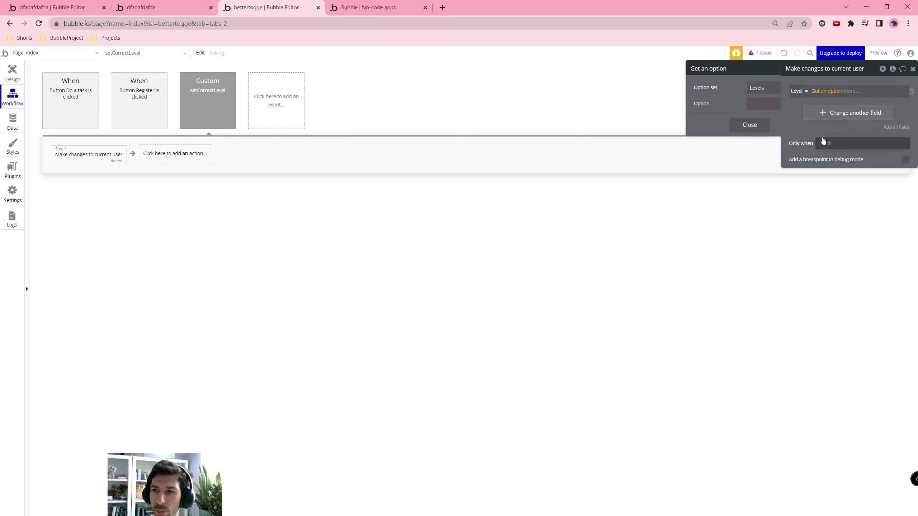
pyautogui.click(750, 103)
pyautogui.click(752, 115)
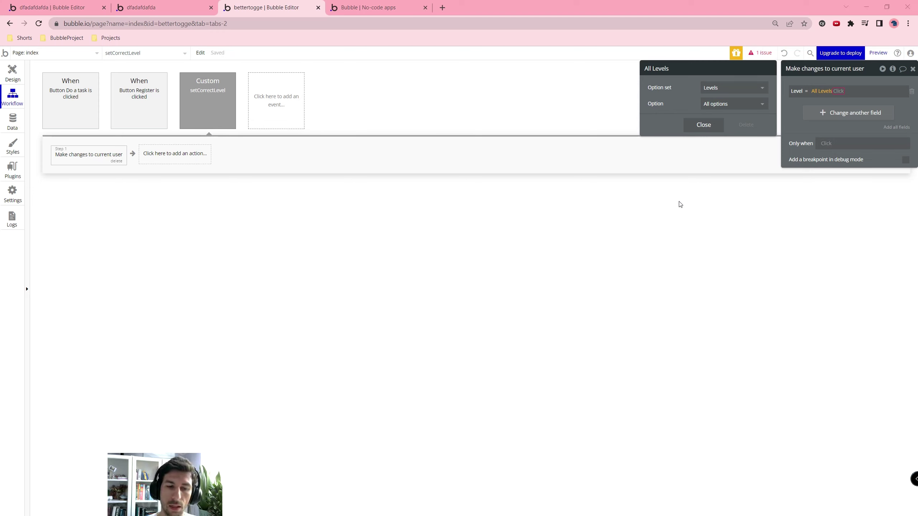
pyautogui.click(842, 92)
pyautogui.write('filter')
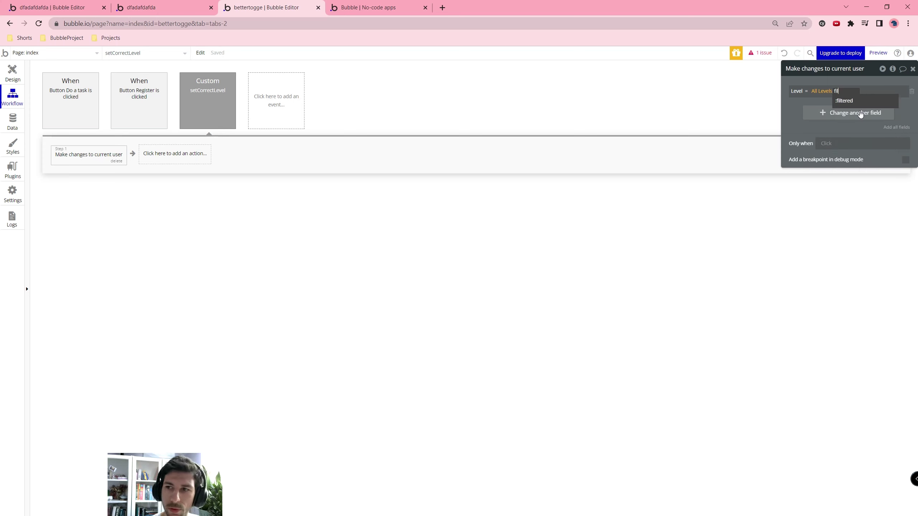
pyautogui.click(876, 101)
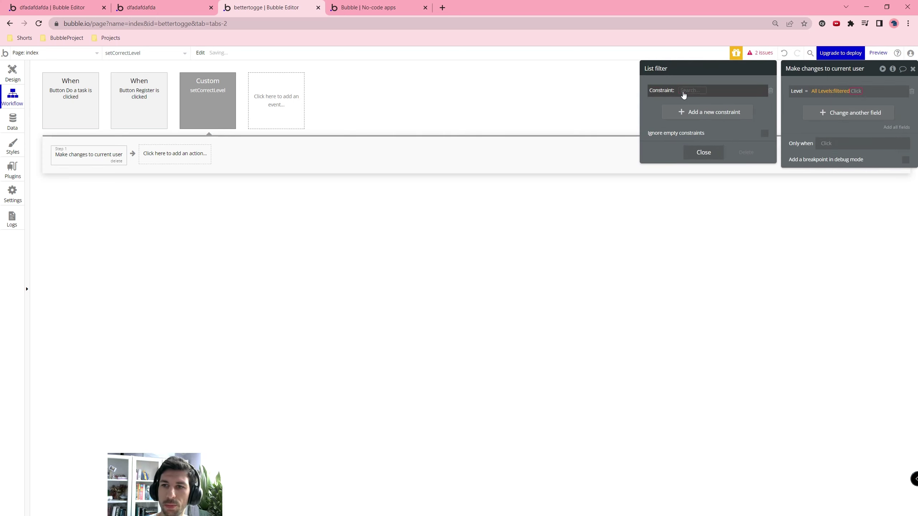
# Add the filter constraint This Levels's MaxPoints ≤ Current User's Points
pyautogui.click(685, 91)
pyautogui.click(694, 131)
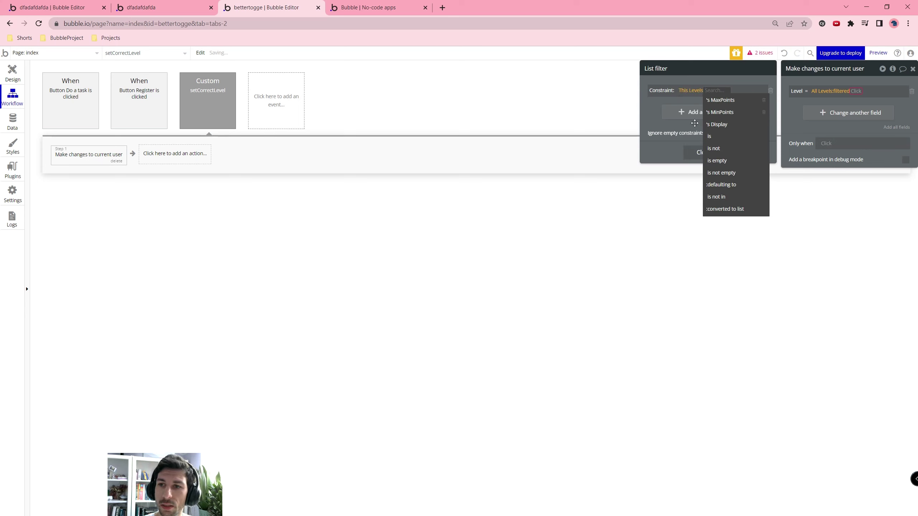
pyautogui.click(724, 101)
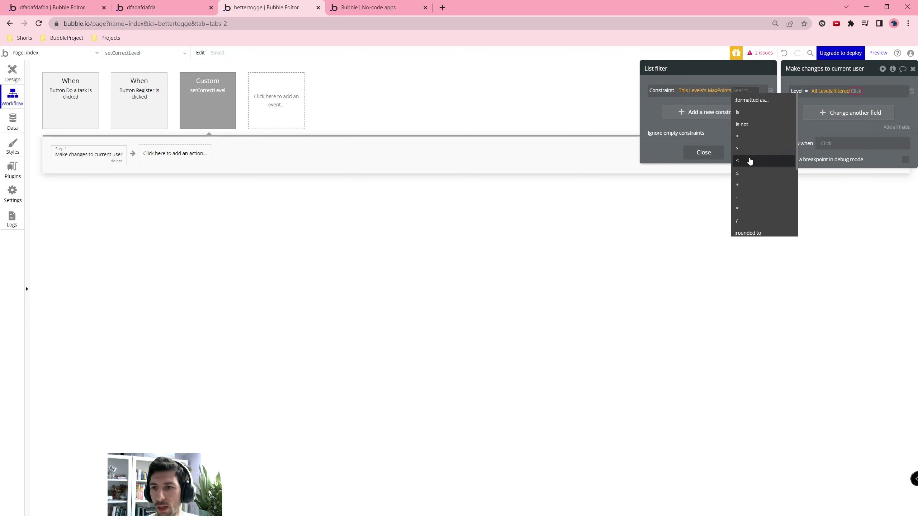
pyautogui.click(755, 175)
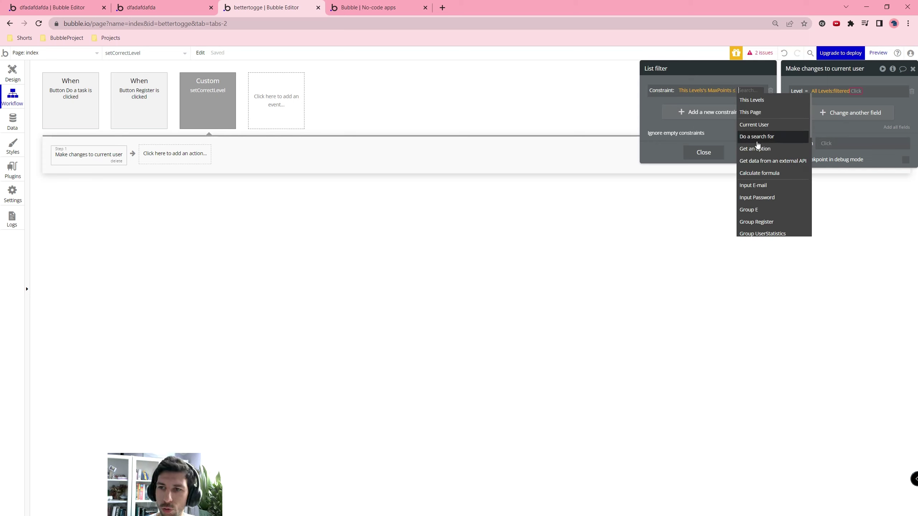
pyautogui.click(765, 125)
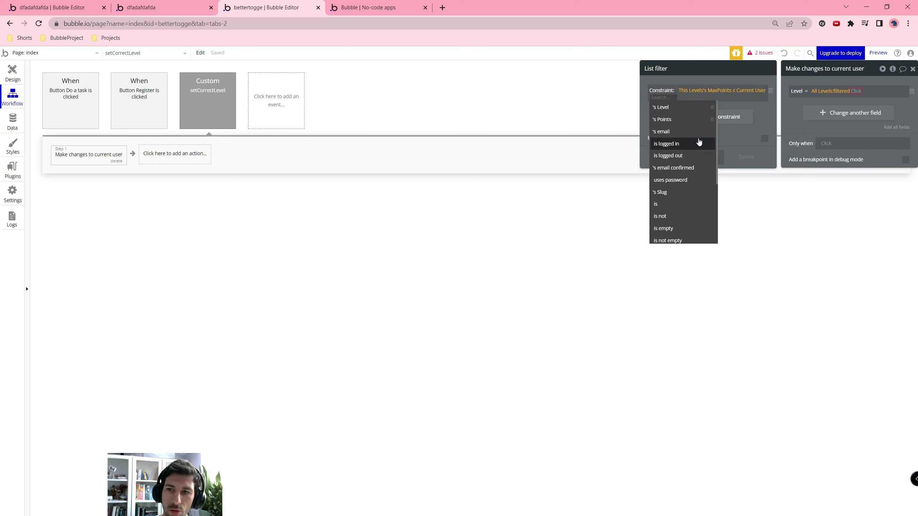
pyautogui.click(673, 107)
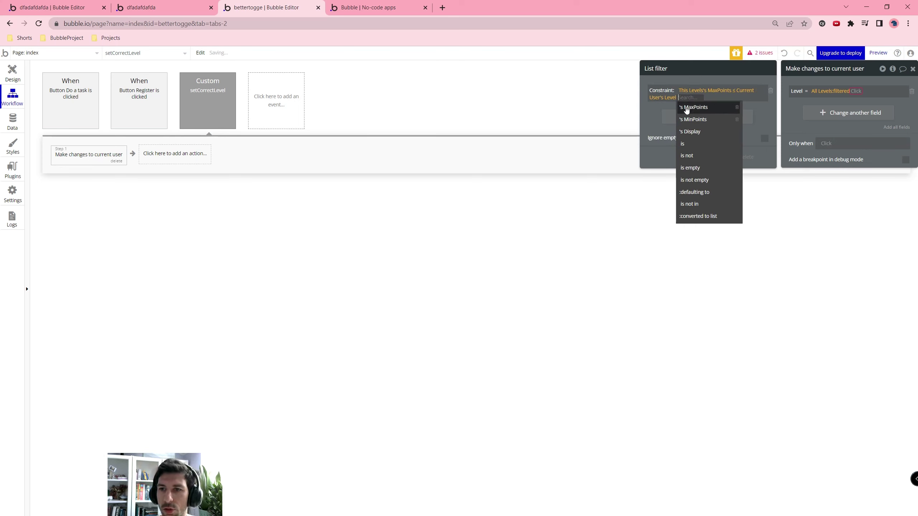
pyautogui.press('BackSpace')
pyautogui.click(688, 111)
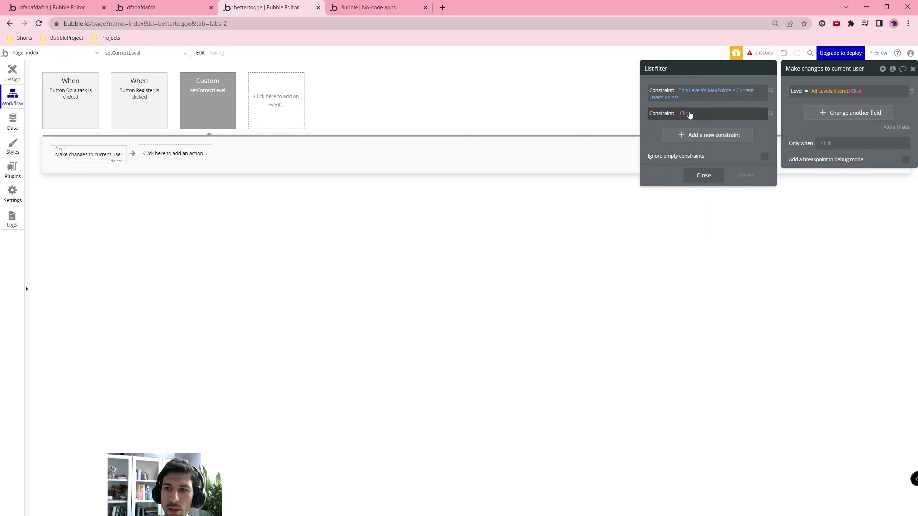
# Add a second constraint, This Levels's MinPoints ≥ Current User's Points, and close the filter
pyautogui.click(682, 116)
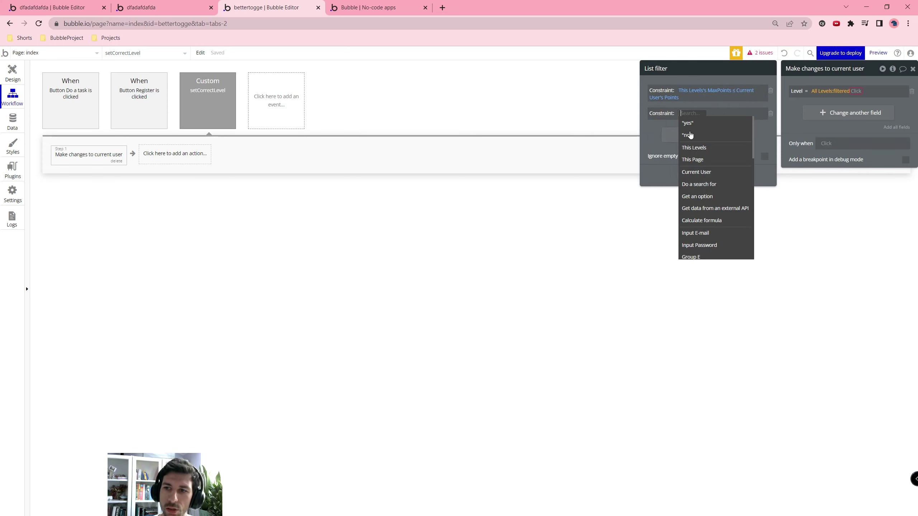
pyautogui.click(700, 149)
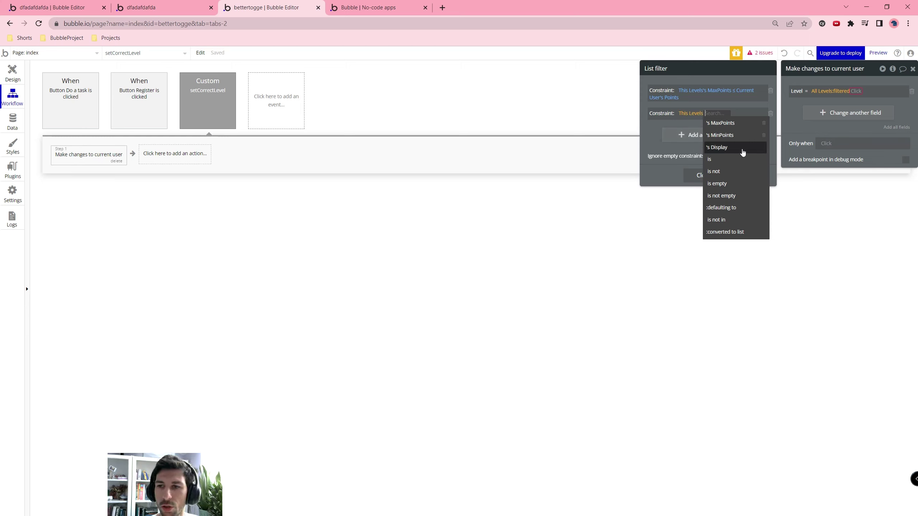
pyautogui.click(721, 135)
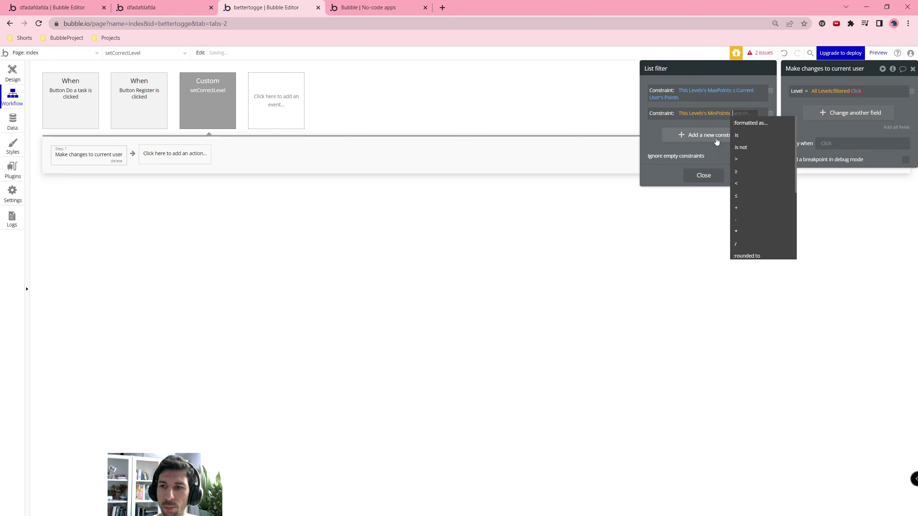
pyautogui.click(744, 172)
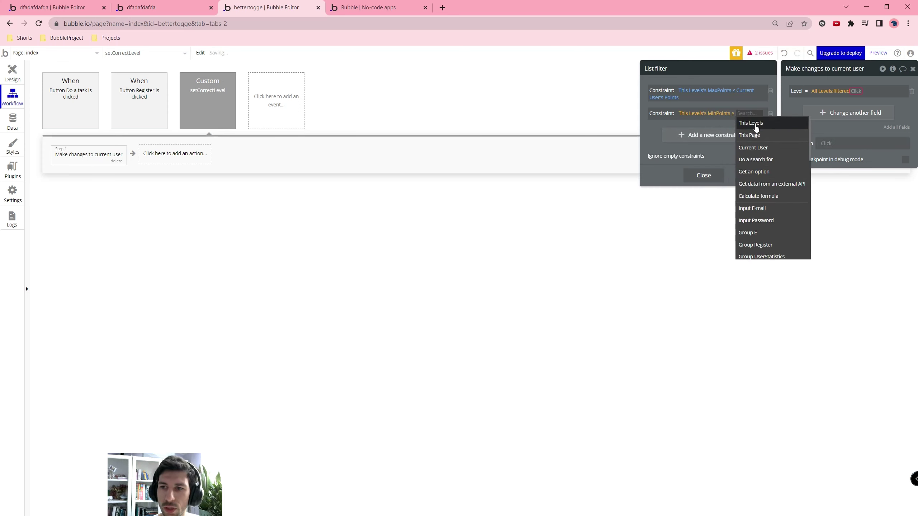
pyautogui.click(754, 148)
pyautogui.click(665, 142)
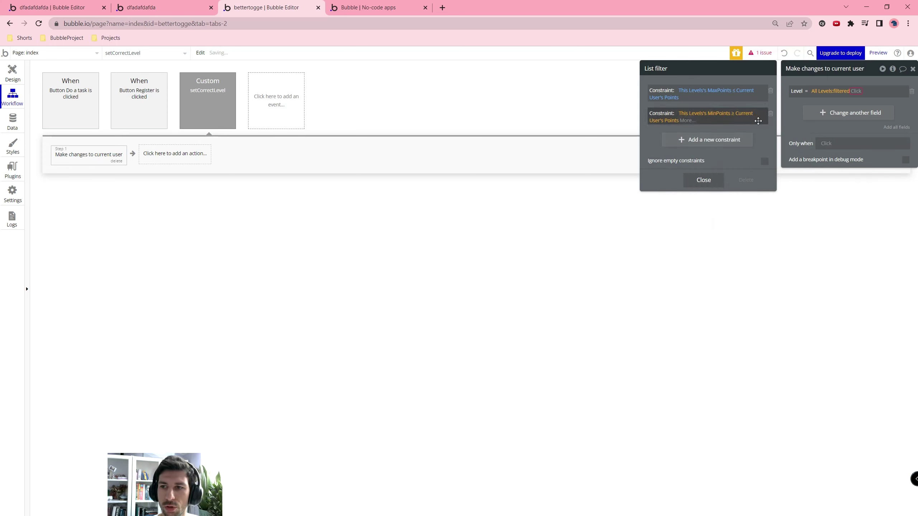
pyautogui.click(847, 91)
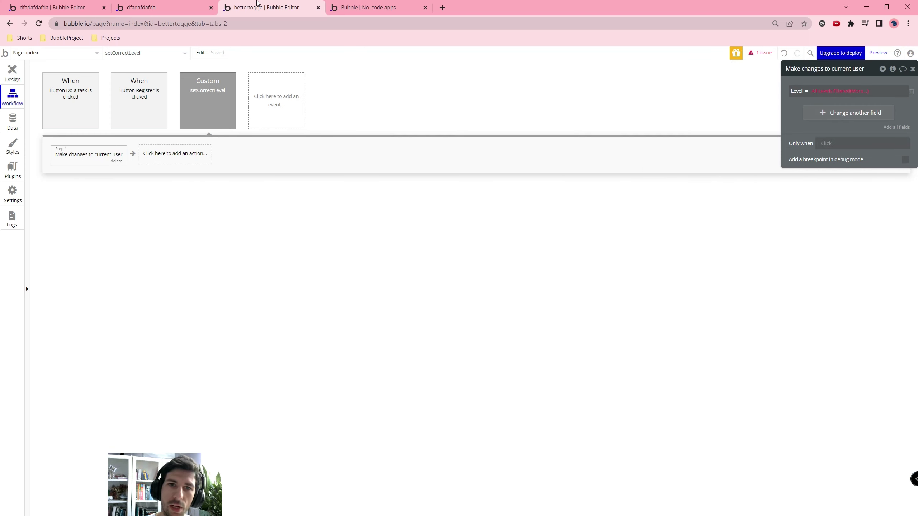
# Check the Silver, Gold and Ultra point ranges in the preview, then edit the Level expression
pyautogui.click(365, 7)
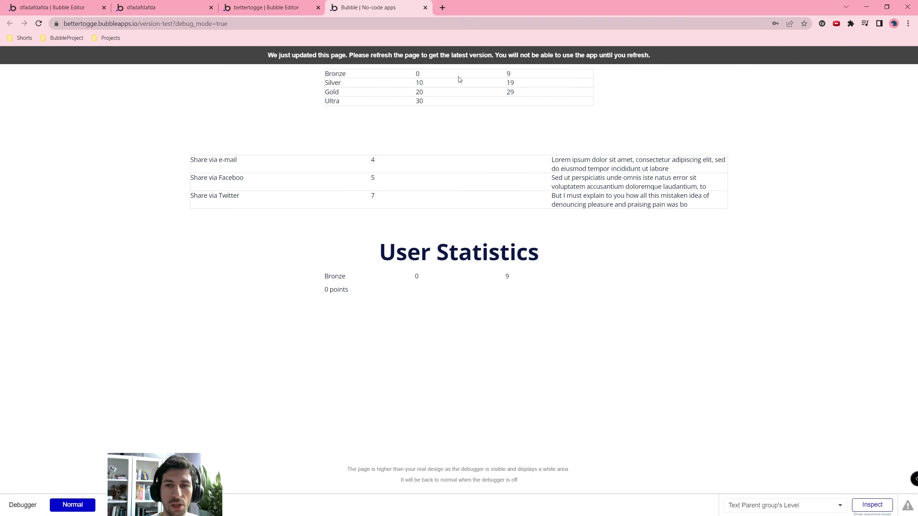
pyautogui.doubleClick(420, 83)
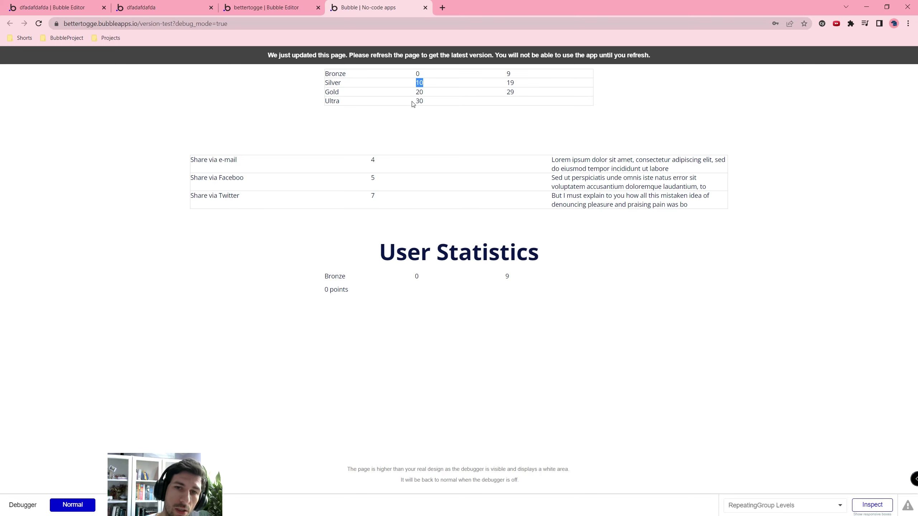
pyautogui.click(345, 84)
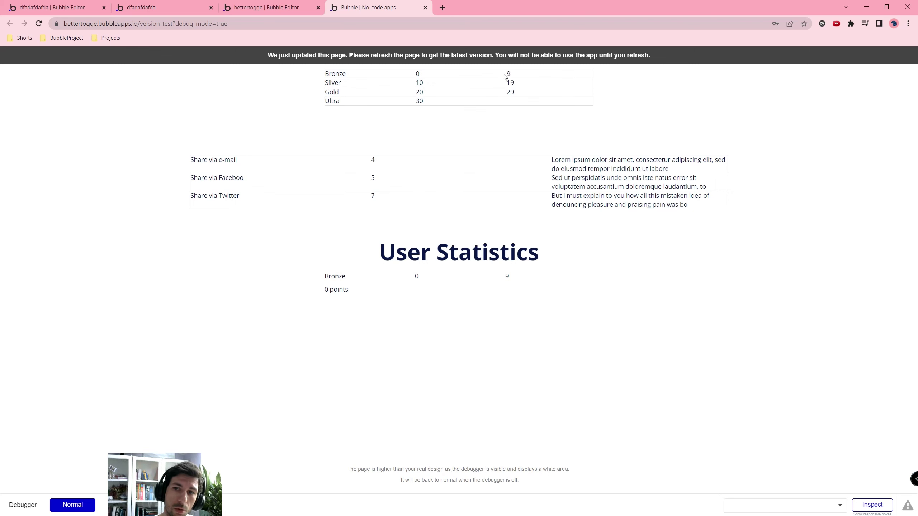
pyautogui.moveTo(508, 77); pyautogui.dragTo(517, 96)
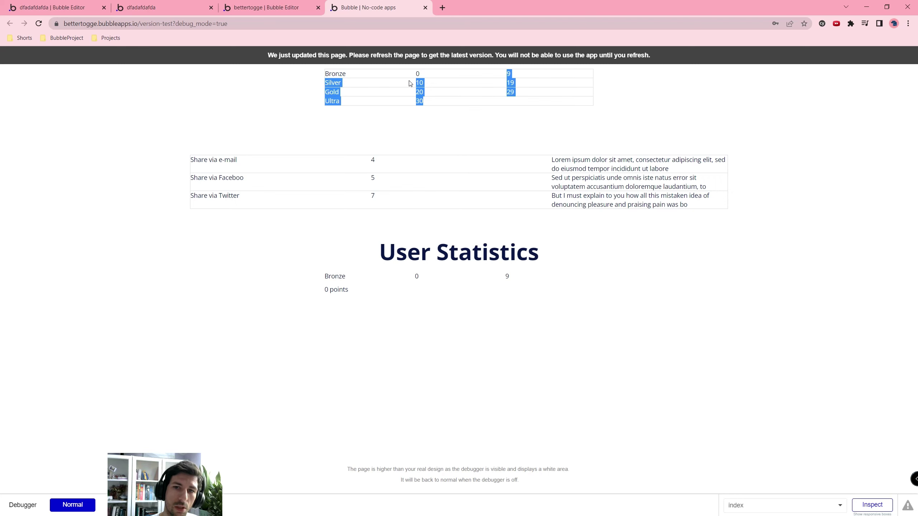
pyautogui.click(278, 7)
pyautogui.click(870, 91)
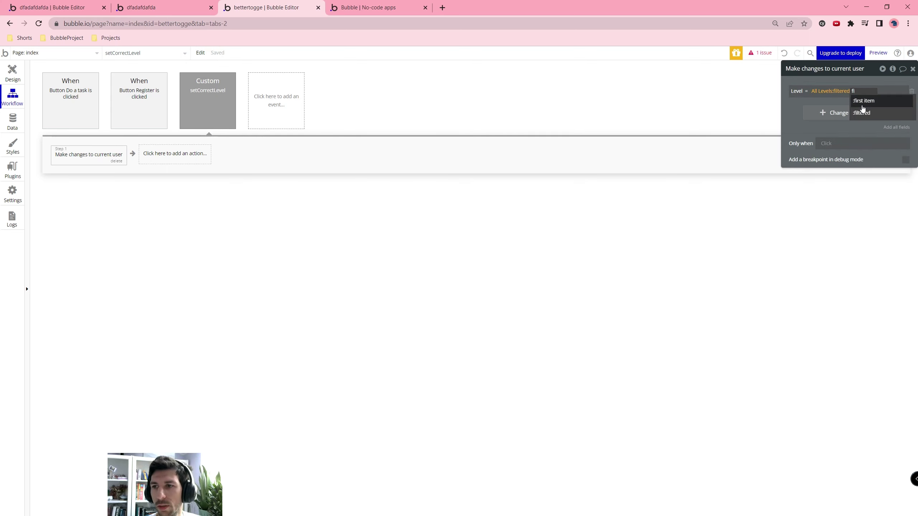
# Append :first item to All Levels:filtered and refresh the app preview
pyautogui.click(862, 109)
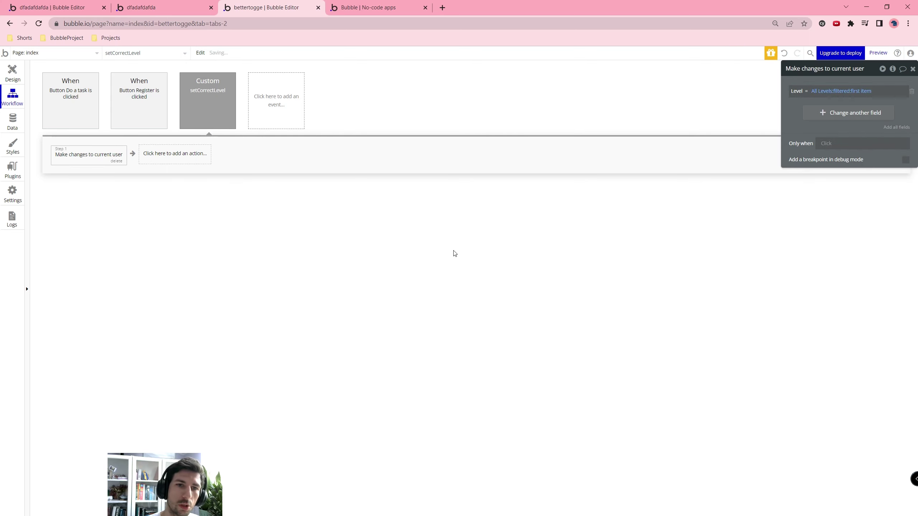
pyautogui.click(337, 4)
pyautogui.press('F5')
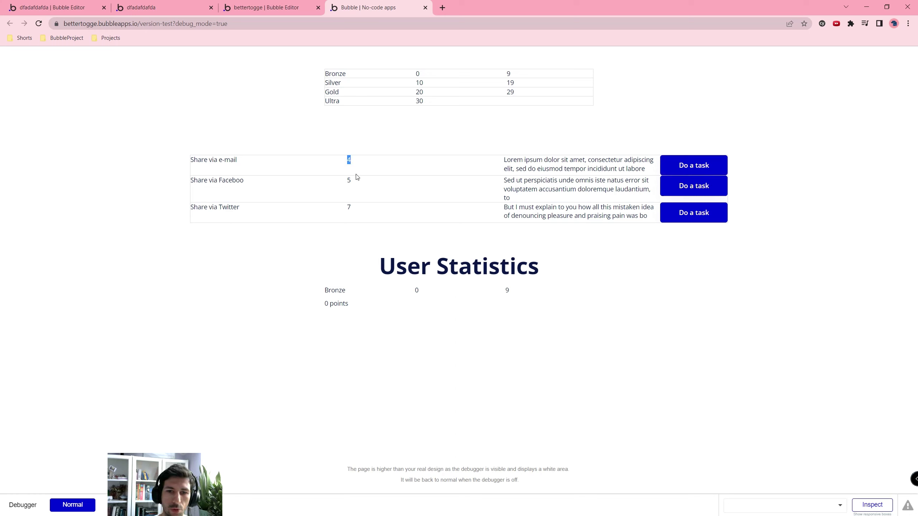
# Inspect the level minimum and 0 points shown in User Statistics
pyautogui.doubleClick(421, 290)
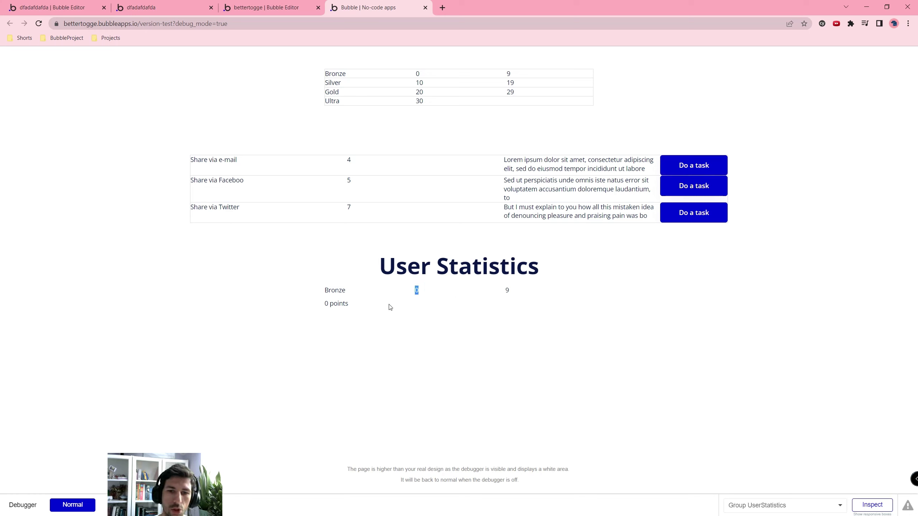
pyautogui.moveTo(323, 307); pyautogui.dragTo(348, 305)
pyautogui.click(665, 197)
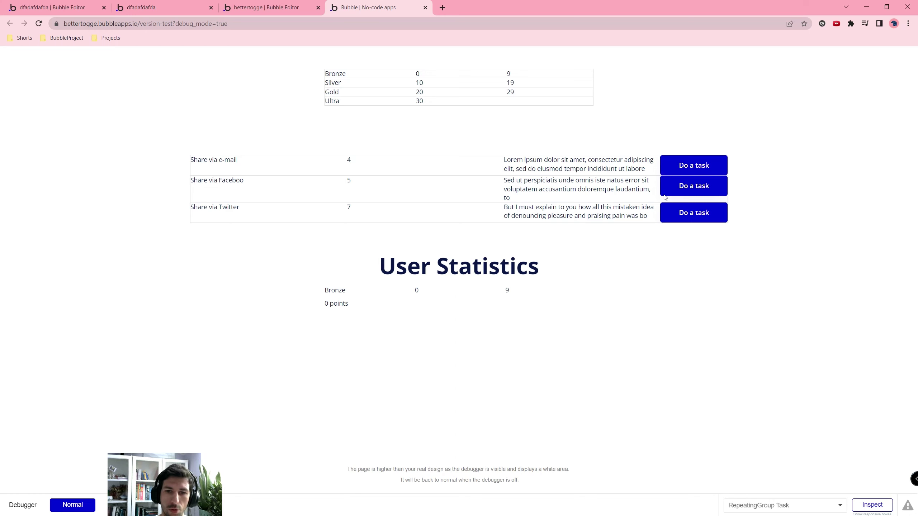
# Complete the Share via e-mail task and confirm User Statistics wrongly shows Ultra, 30 at 4 points
pyautogui.click(714, 165)
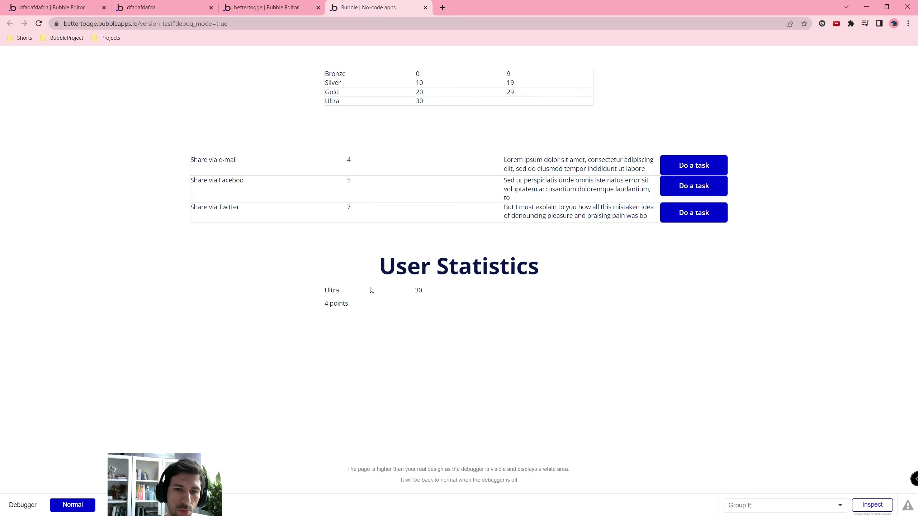
pyautogui.doubleClick(334, 290)
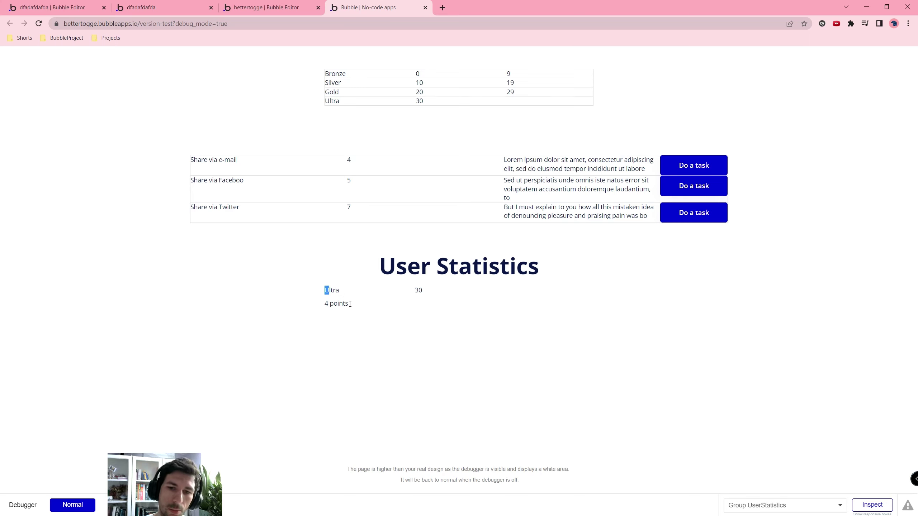
pyautogui.click(397, 303)
pyautogui.doubleClick(418, 291)
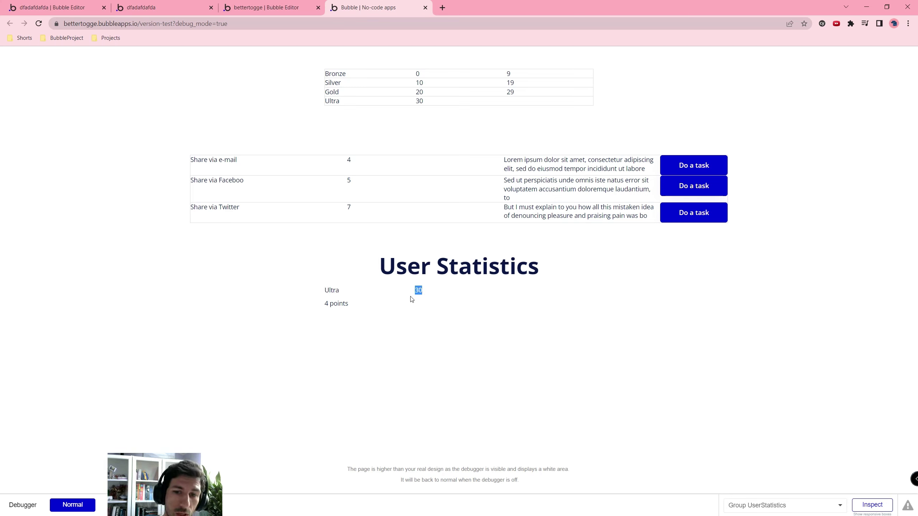
pyautogui.tripleClick(396, 301)
pyautogui.click(405, 306)
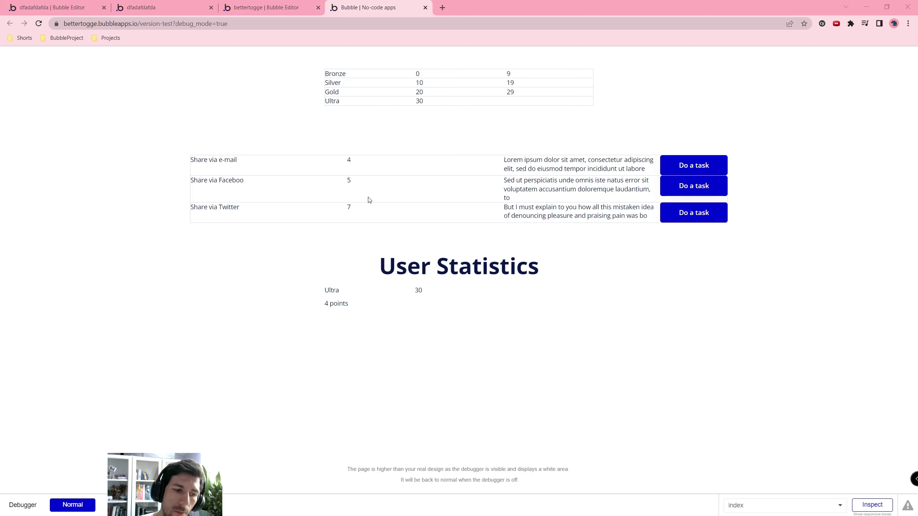
pyautogui.click(273, 7)
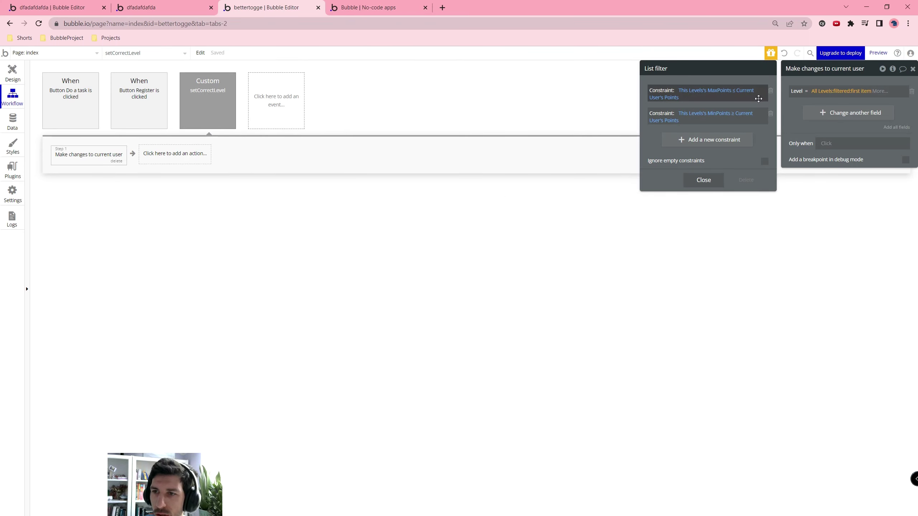
# Replace both constraints with Current User's Points ≥ This Levels's MinPoints
pyautogui.click(773, 92)
pyautogui.click(772, 92)
pyautogui.click(695, 94)
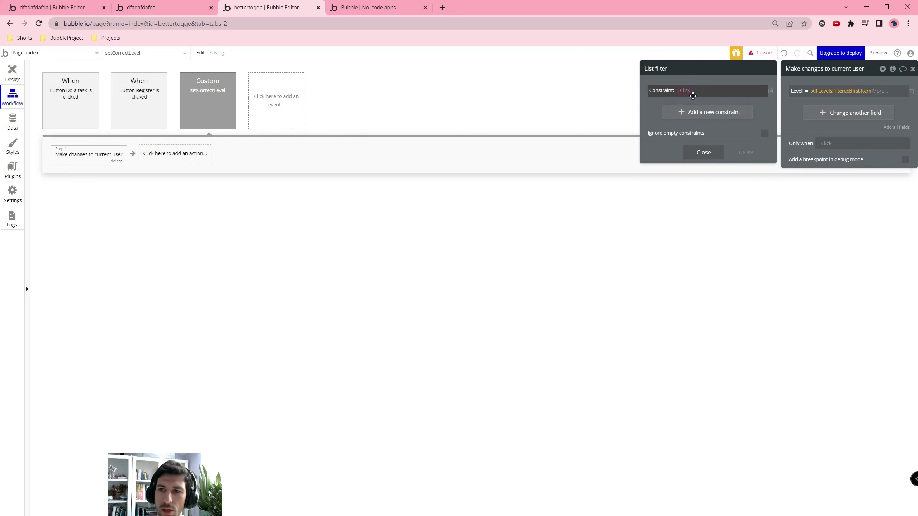
pyautogui.click(686, 93)
pyautogui.click(713, 149)
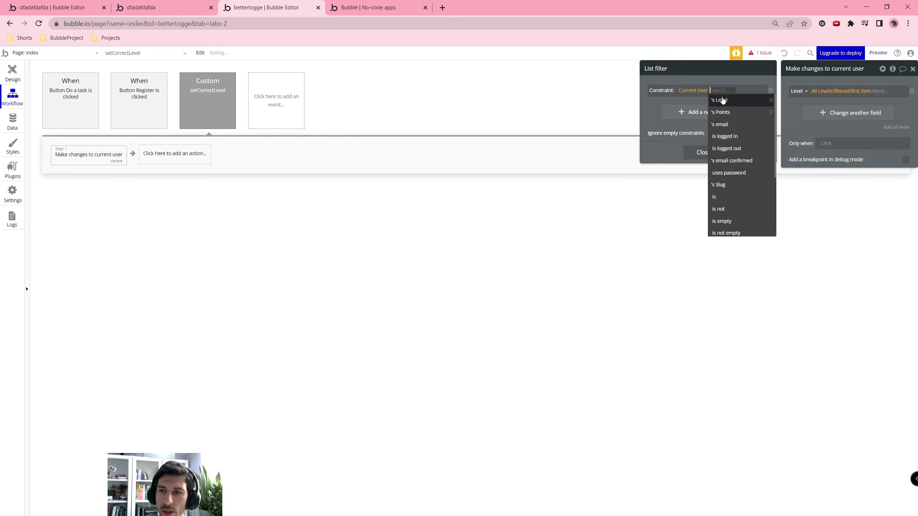
pyautogui.click(721, 112)
pyautogui.click(721, 90)
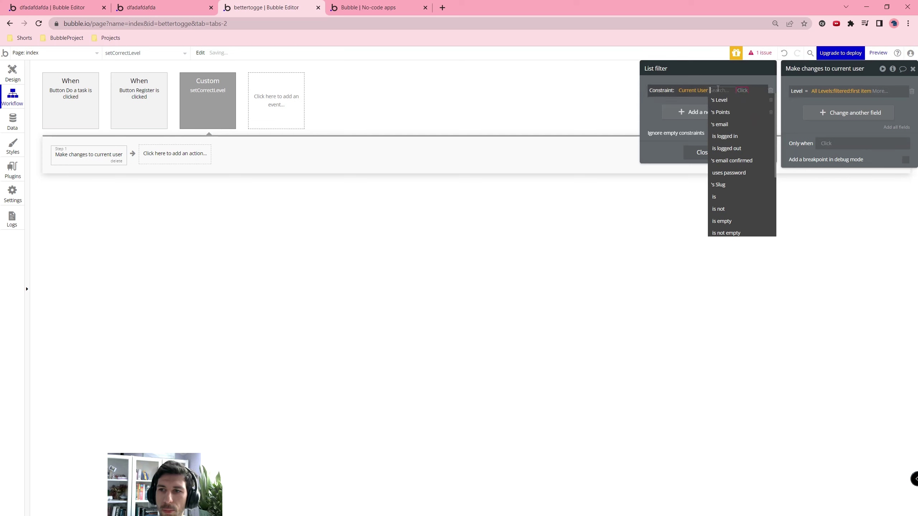
pyautogui.click(727, 112)
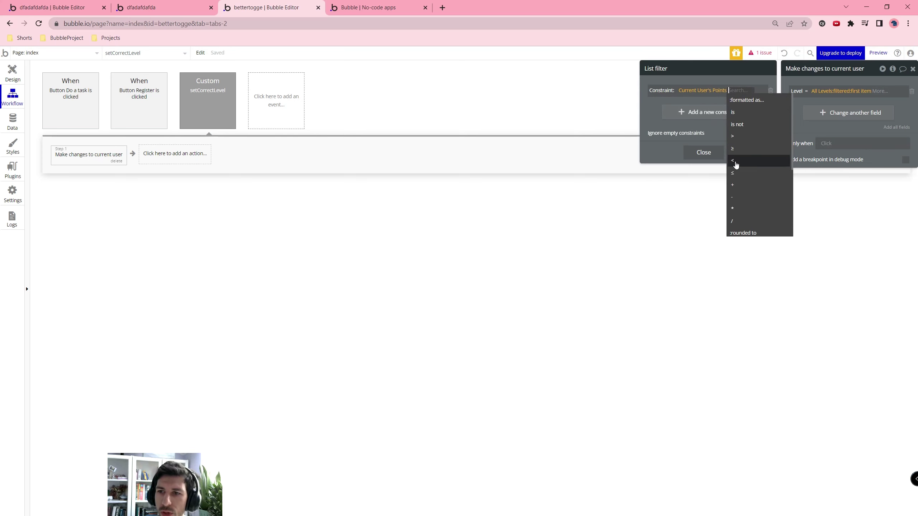
pyautogui.click(741, 151)
pyautogui.click(769, 104)
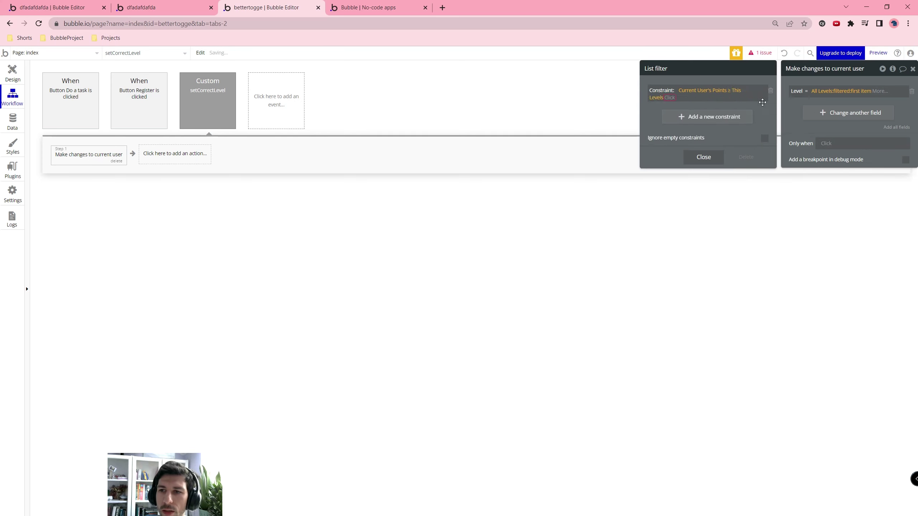
pyautogui.click(667, 119)
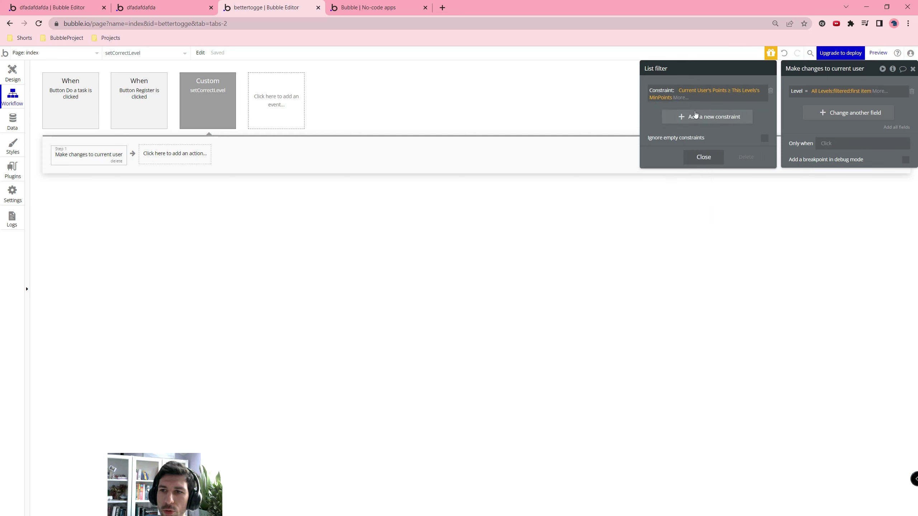
# Add the constraint Current User's Points ≤ This Levels's MaxPoints and close the filter
pyautogui.click(715, 121)
pyautogui.click(685, 113)
pyautogui.click(698, 173)
pyautogui.click(717, 141)
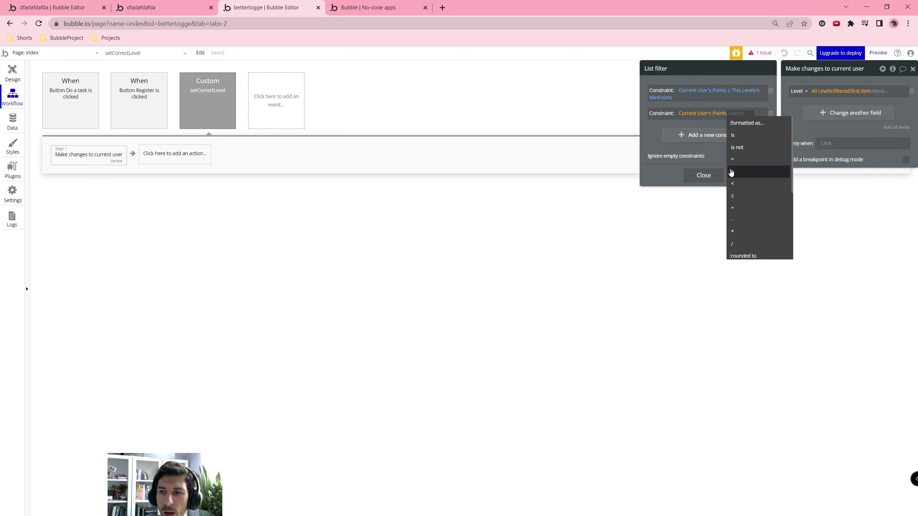
pyautogui.click(737, 197)
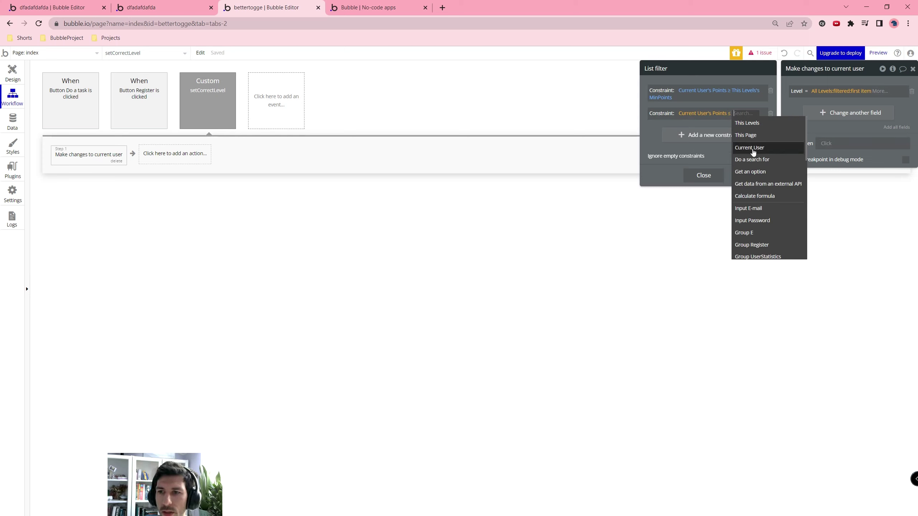
pyautogui.click(747, 123)
pyautogui.click(664, 122)
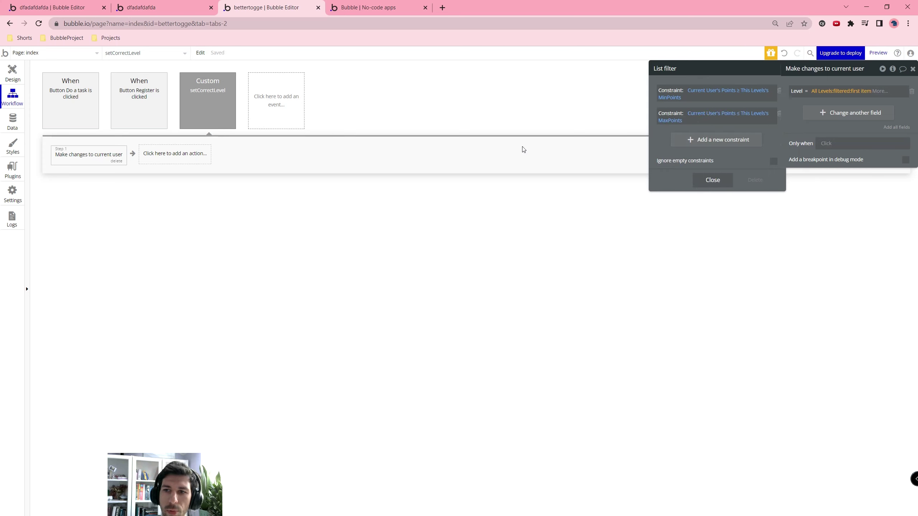
pyautogui.click(524, 149)
# Go back to the editor and open the All Users stored data
pyautogui.click(330, 5)
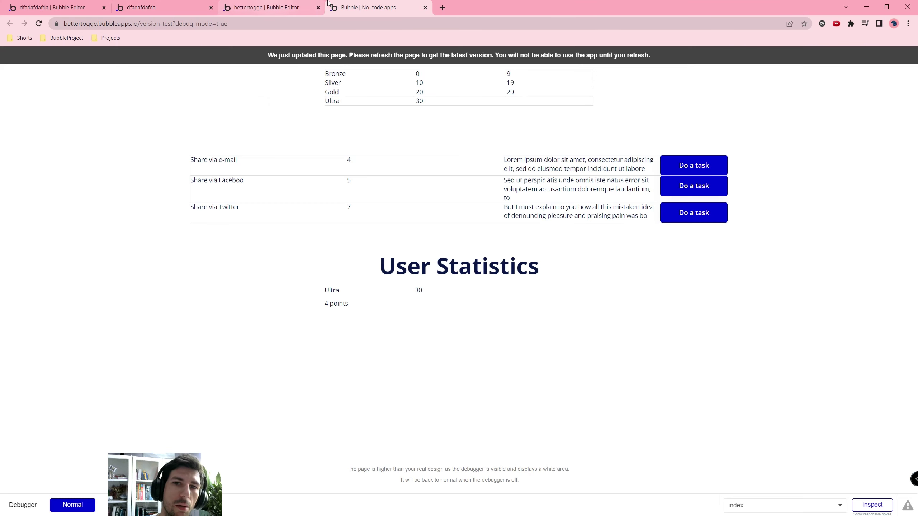
pyautogui.click(294, 6)
pyautogui.click(12, 130)
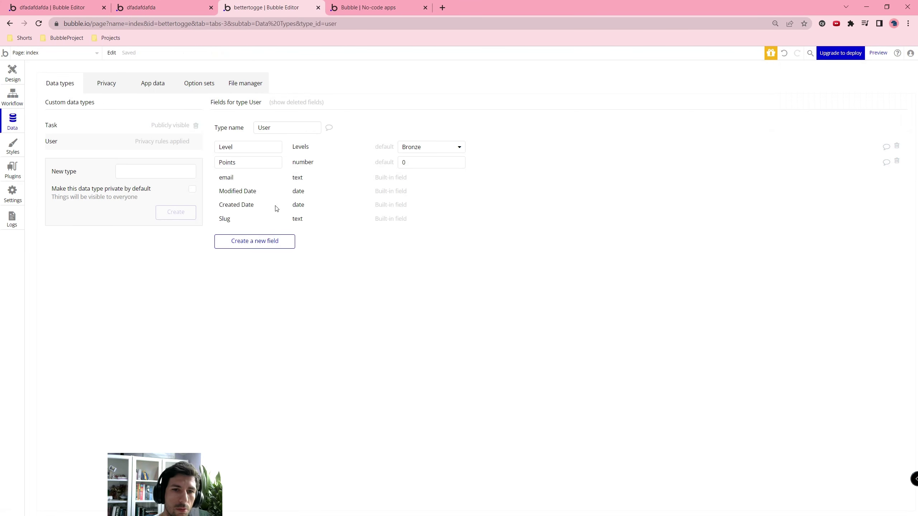
pyautogui.click(165, 86)
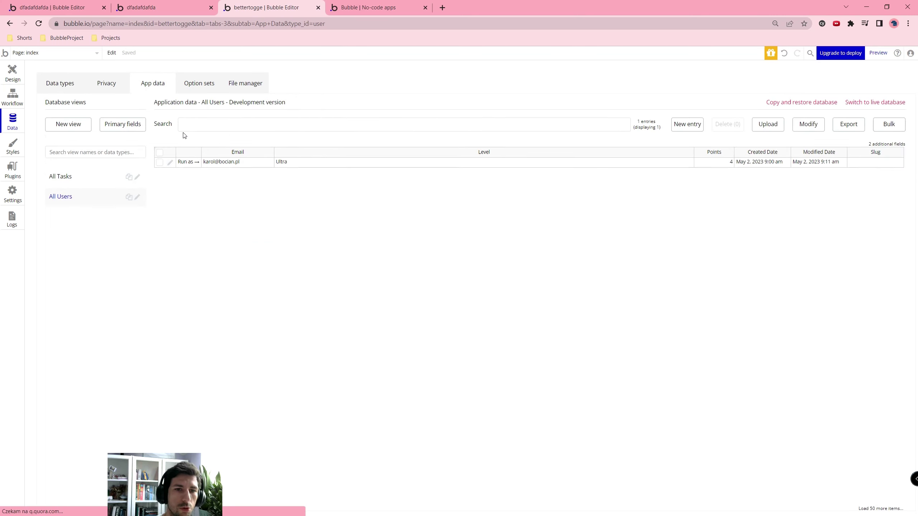
# Change the test user's Points from 4 to 0 and save the entry
pyautogui.click(172, 162)
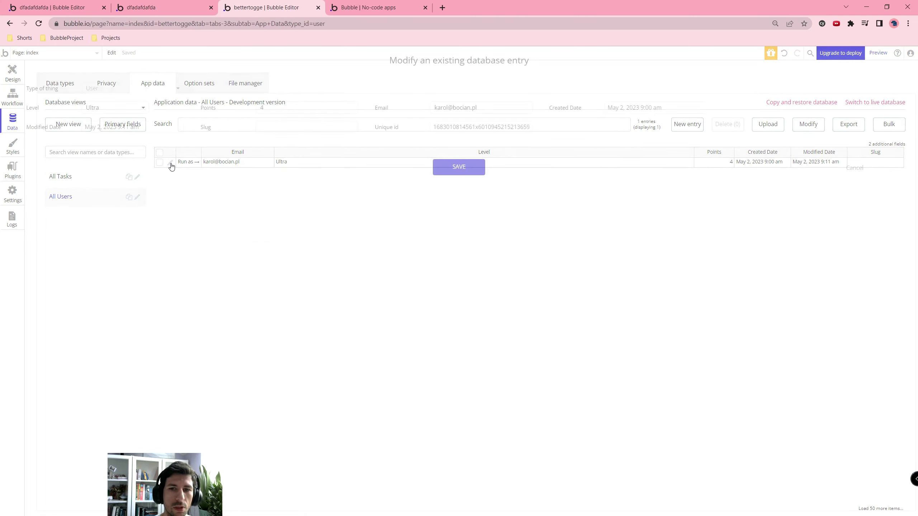
pyautogui.doubleClick(265, 109)
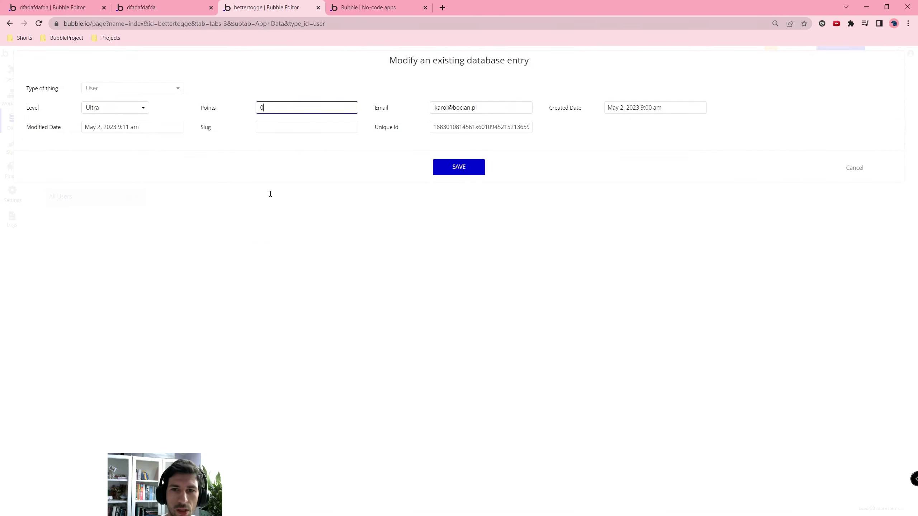
pyautogui.write('0')
pyautogui.click(443, 174)
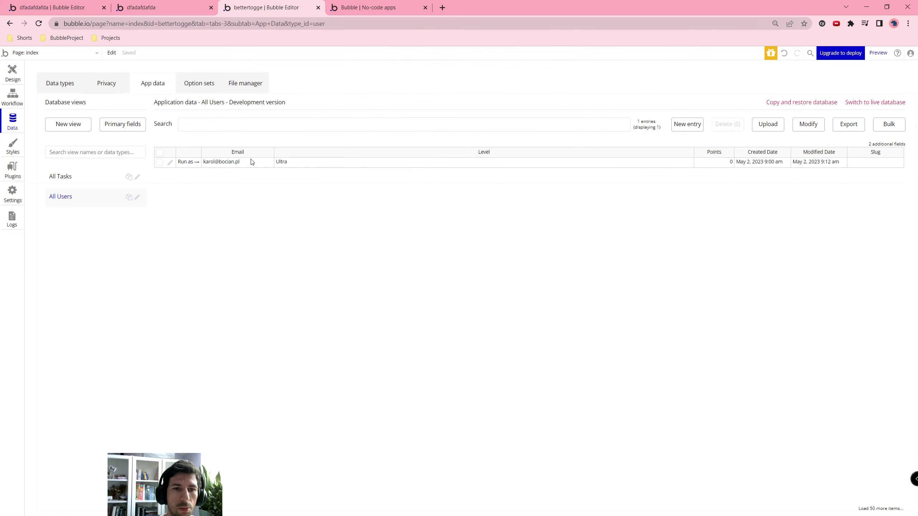
# Set the test user's level to Bronze and save the entry
pyautogui.click(171, 165)
pyautogui.click(100, 108)
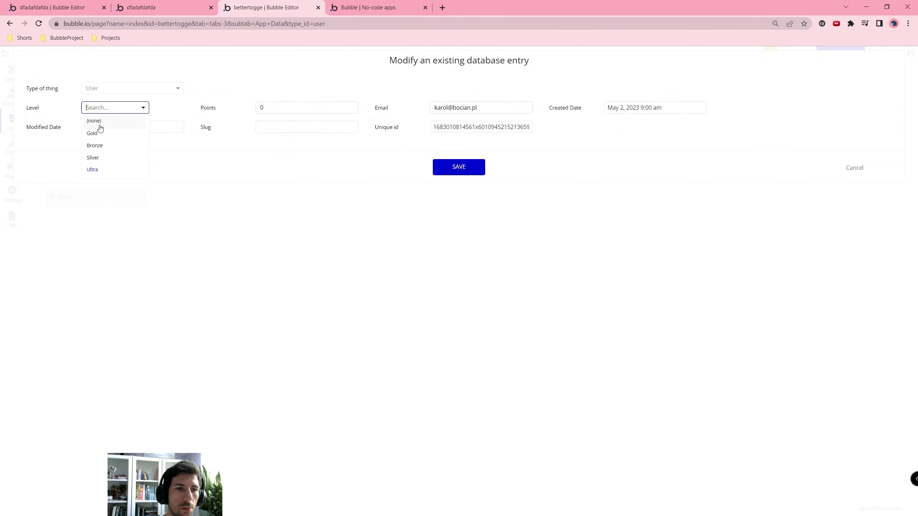
pyautogui.click(111, 145)
pyautogui.click(482, 167)
# Reload the preview, complete Share via e-mail, and check 4 points at Bronze
pyautogui.click(382, 4)
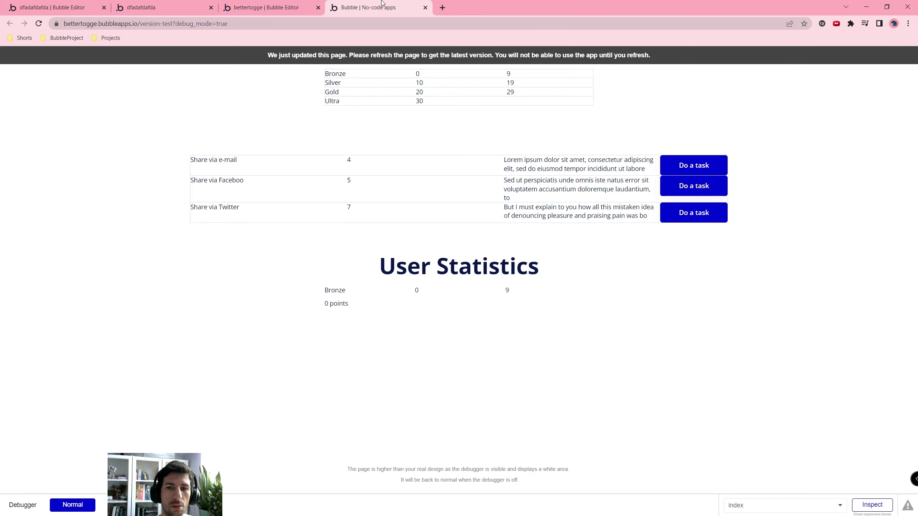
pyautogui.press('F5')
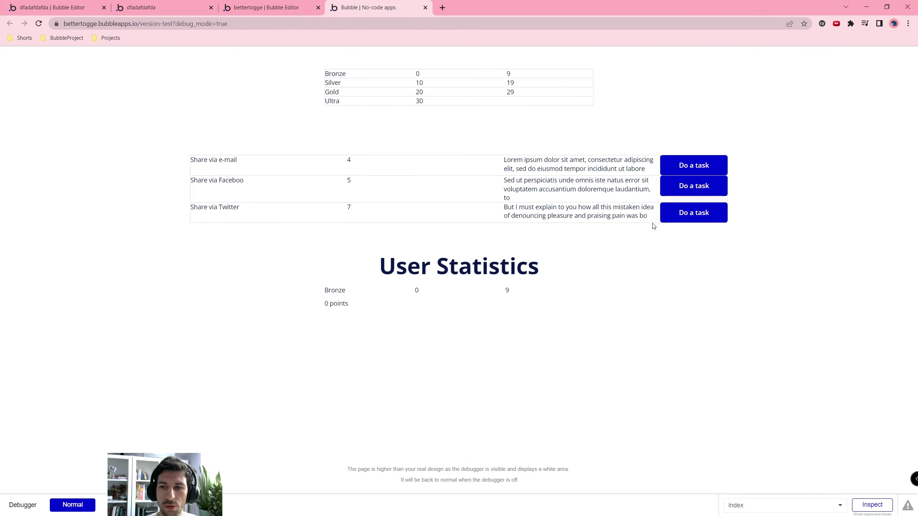
pyautogui.click(693, 164)
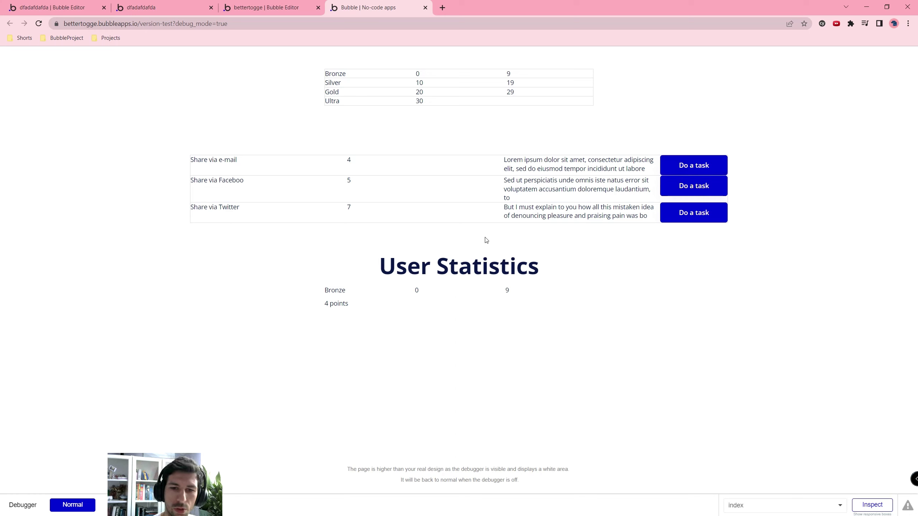
pyautogui.moveTo(318, 306); pyautogui.dragTo(347, 291)
pyautogui.click(335, 291)
pyautogui.click(441, 283)
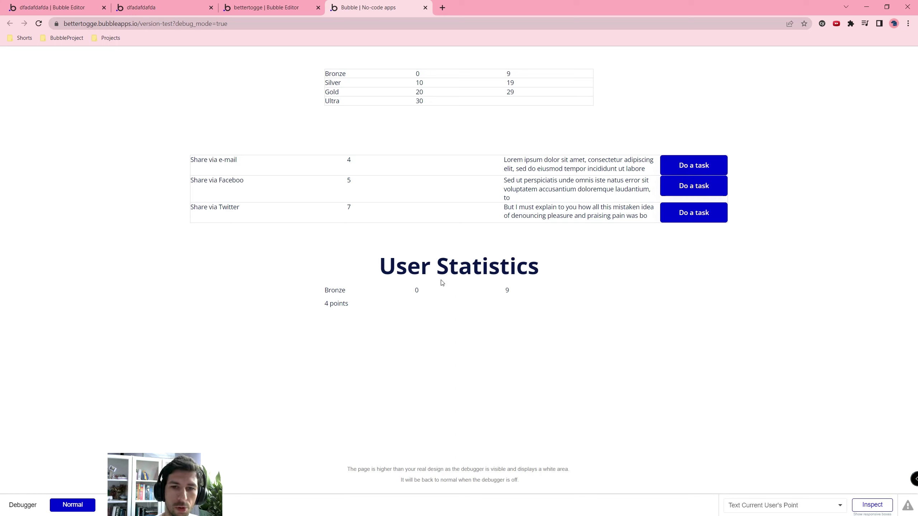
# Complete Share via Twitter; confirm 11 points shows Silver, between Silver's 10 and Gold's 20 minimums
pyautogui.click(692, 219)
pyautogui.moveTo(322, 307); pyautogui.dragTo(335, 303)
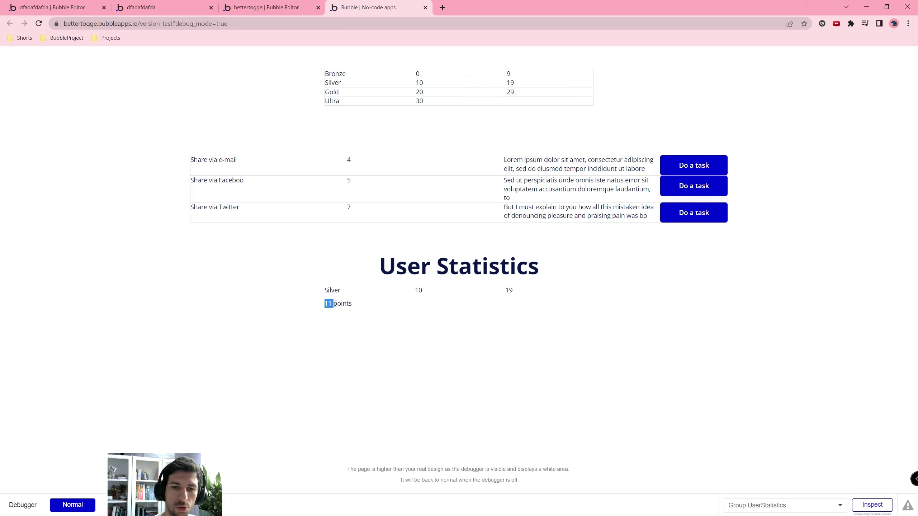
pyautogui.moveTo(394, 289); pyautogui.dragTo(483, 283)
pyautogui.doubleClick(419, 290)
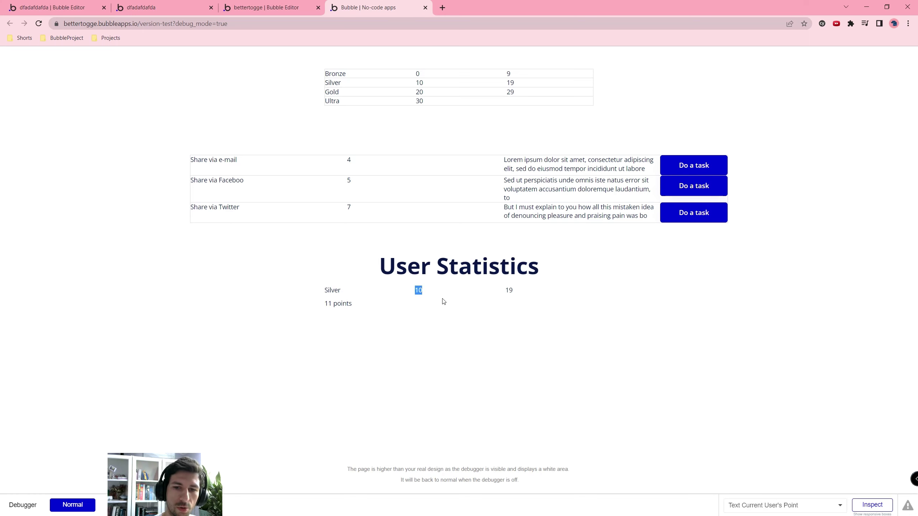
pyautogui.click(323, 293)
pyautogui.moveTo(323, 293); pyautogui.dragTo(346, 291)
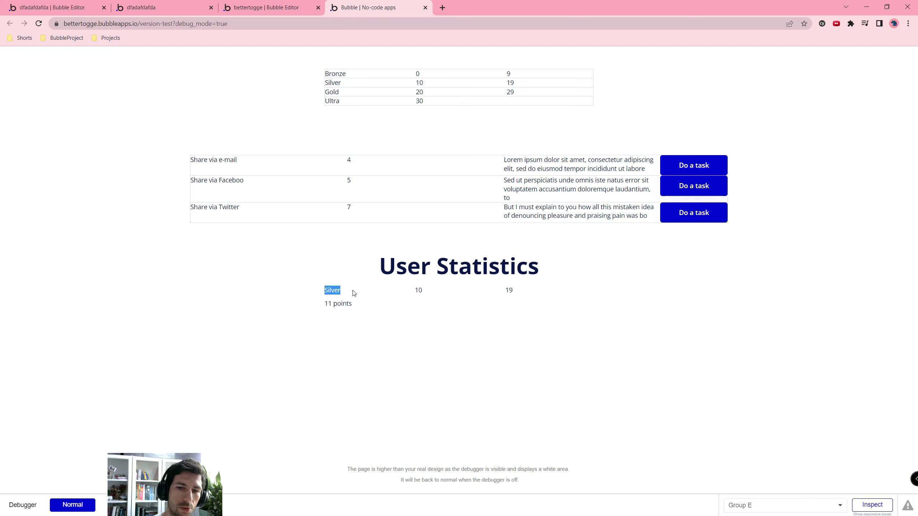
pyautogui.moveTo(411, 299); pyautogui.dragTo(430, 298)
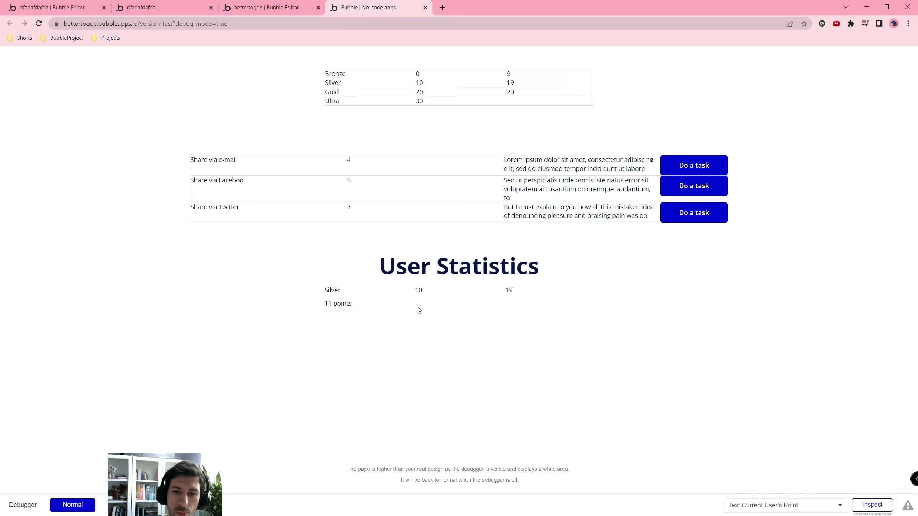
pyautogui.moveTo(325, 305); pyautogui.dragTo(333, 306)
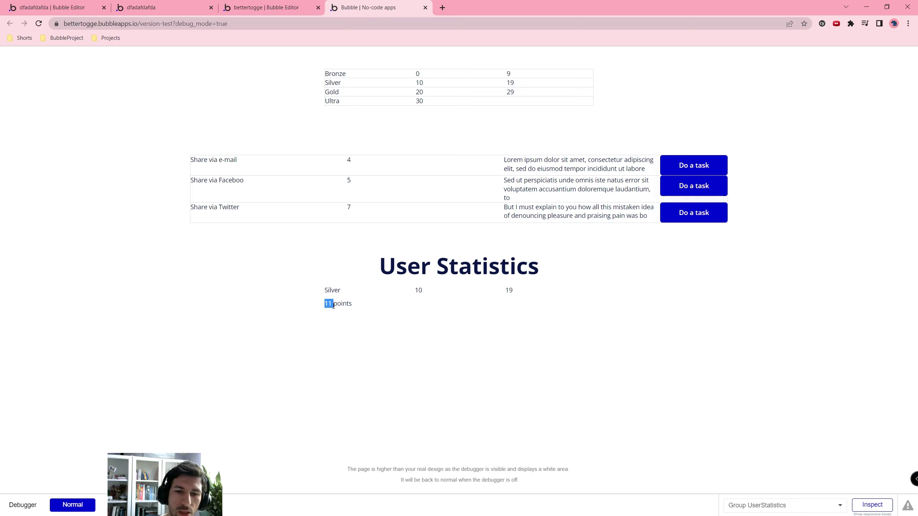
pyautogui.moveTo(412, 93); pyautogui.dragTo(432, 96)
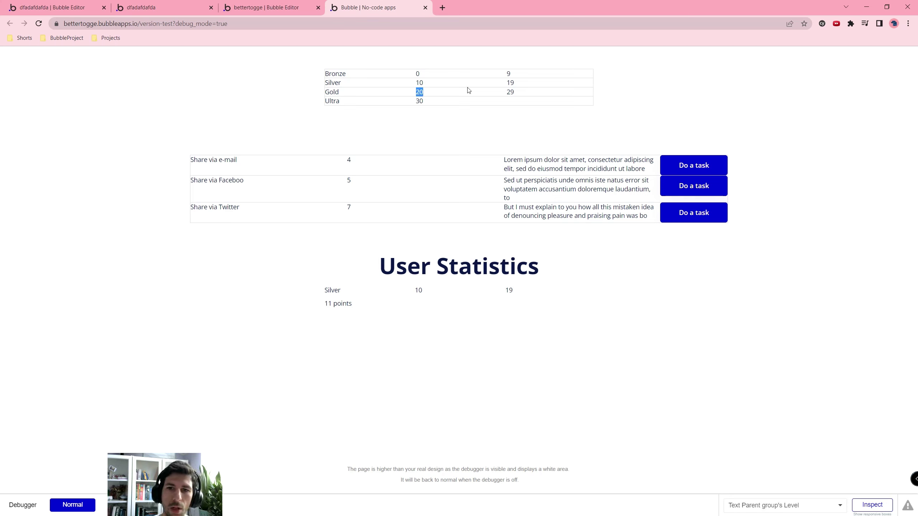
# Complete the e-mail task twice, raising the total to 15 then 19 points
pyautogui.click(687, 165)
pyautogui.moveTo(325, 304); pyautogui.dragTo(352, 305)
pyautogui.click(329, 290)
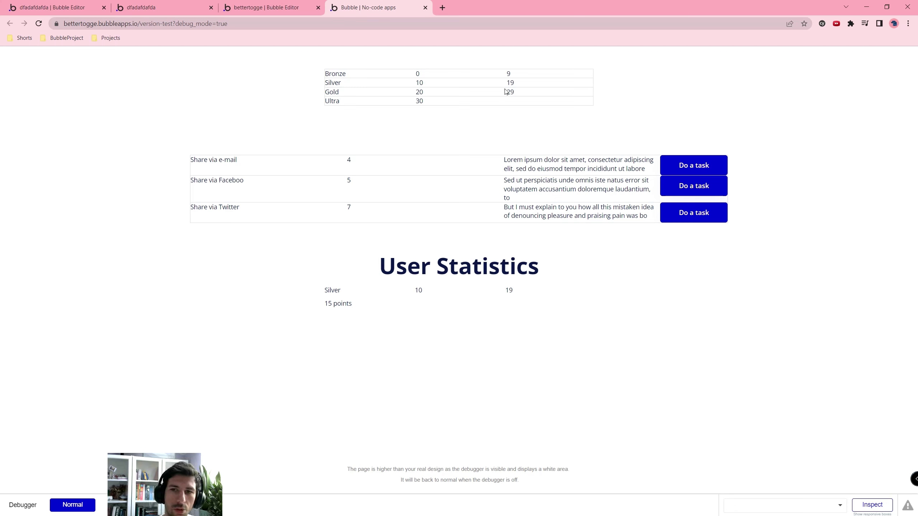
pyautogui.click(699, 163)
pyautogui.moveTo(324, 304); pyautogui.dragTo(336, 305)
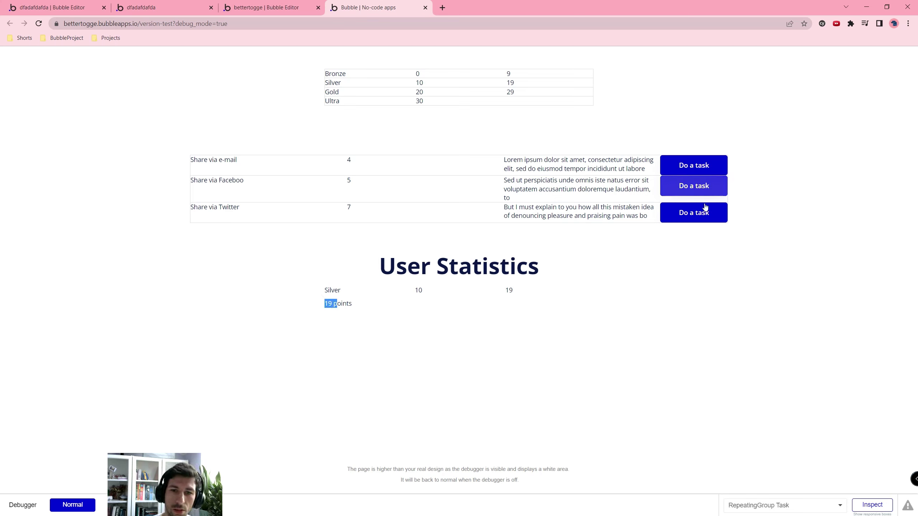
pyautogui.click(645, 277)
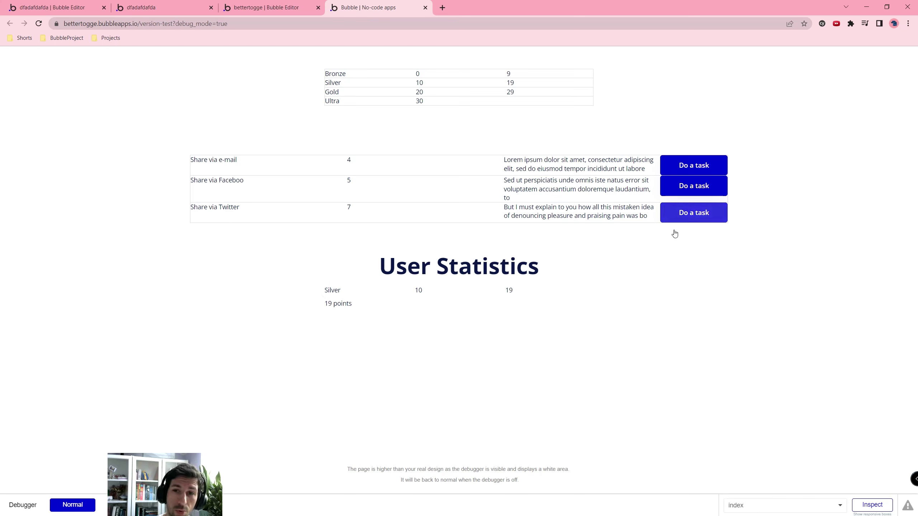
# Complete e-mail to reach Gold, then Twitter to reach 30 points, and return to the database view
pyautogui.click(681, 168)
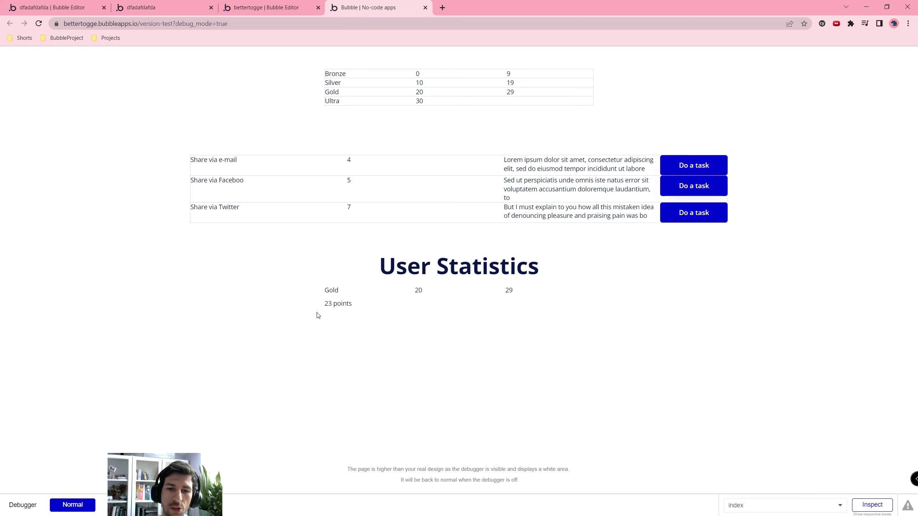
pyautogui.moveTo(335, 291); pyautogui.dragTo(324, 292)
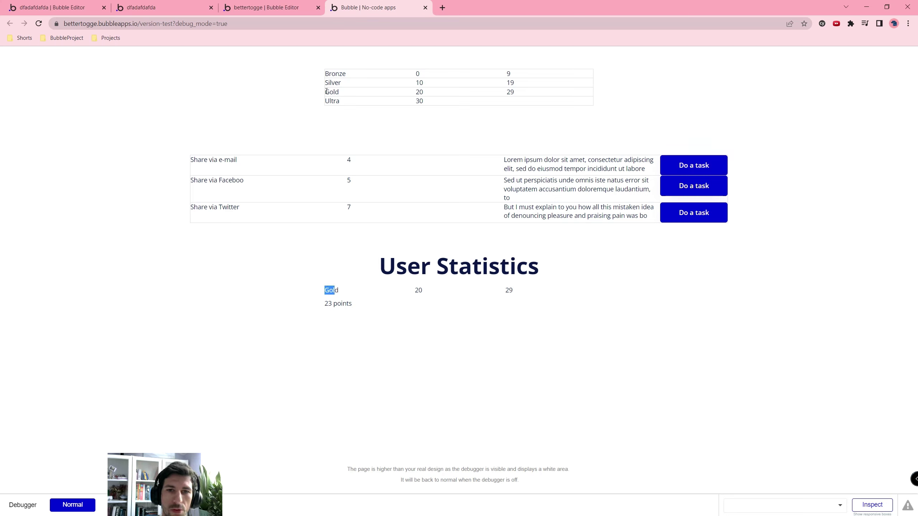
pyautogui.moveTo(326, 91); pyautogui.dragTo(345, 94)
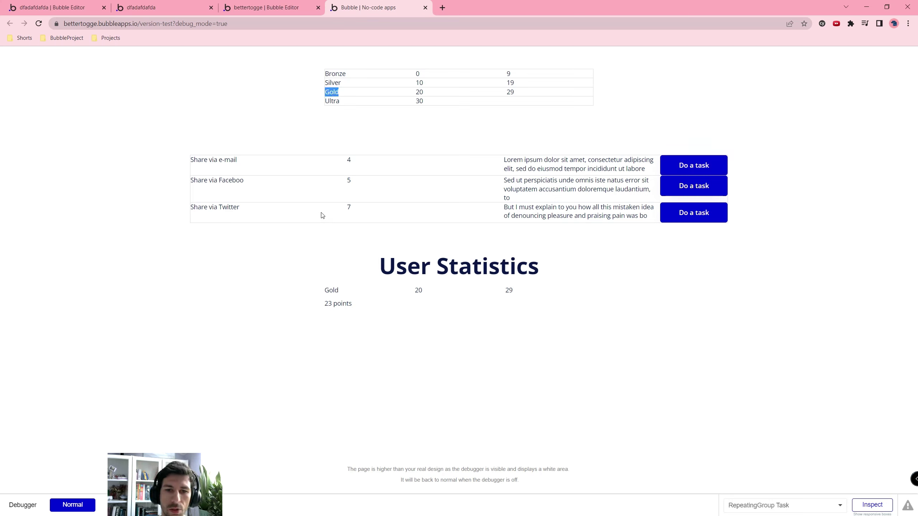
pyautogui.click(411, 103)
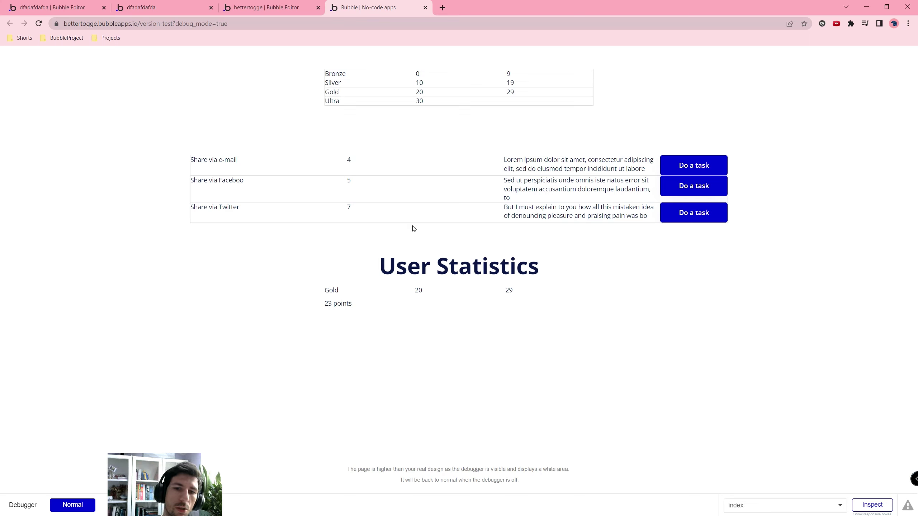
pyautogui.click(685, 214)
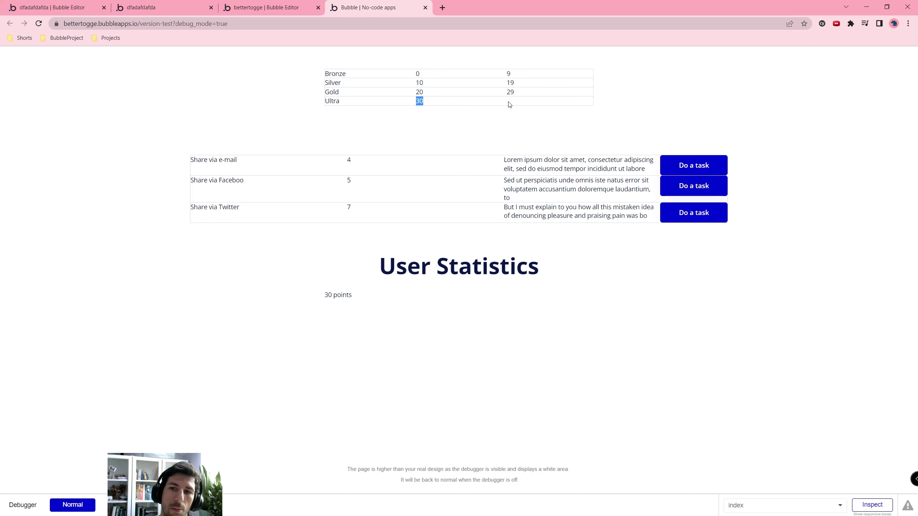
pyautogui.click(278, 2)
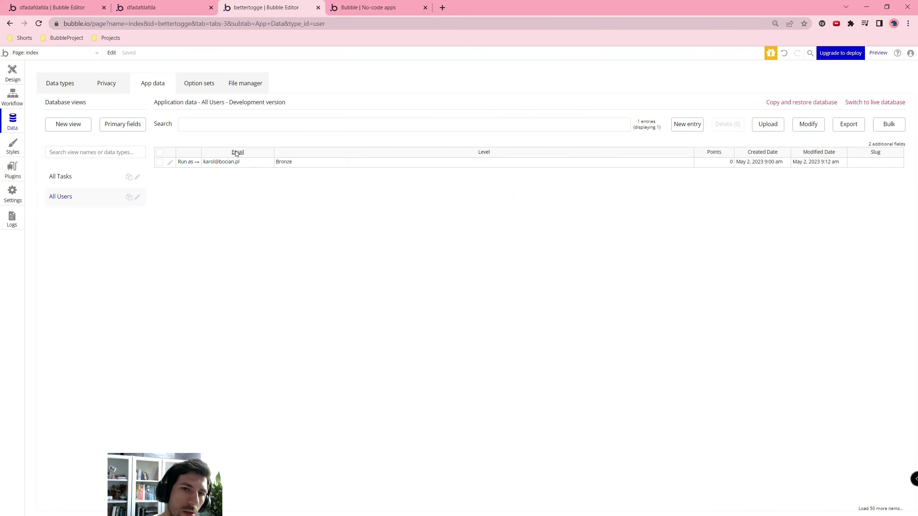
pyautogui.click(204, 81)
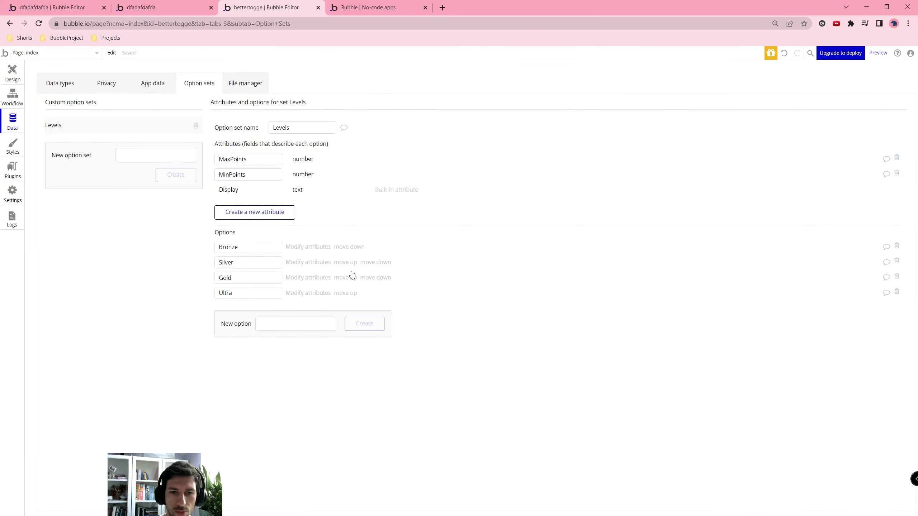
pyautogui.click(308, 293)
pyautogui.click(319, 95)
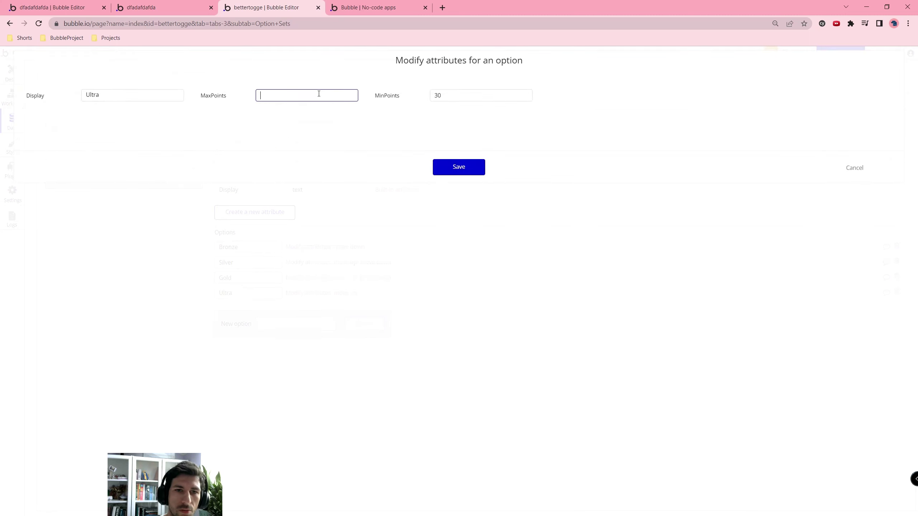
pyautogui.write('99999999999')
pyautogui.click(481, 169)
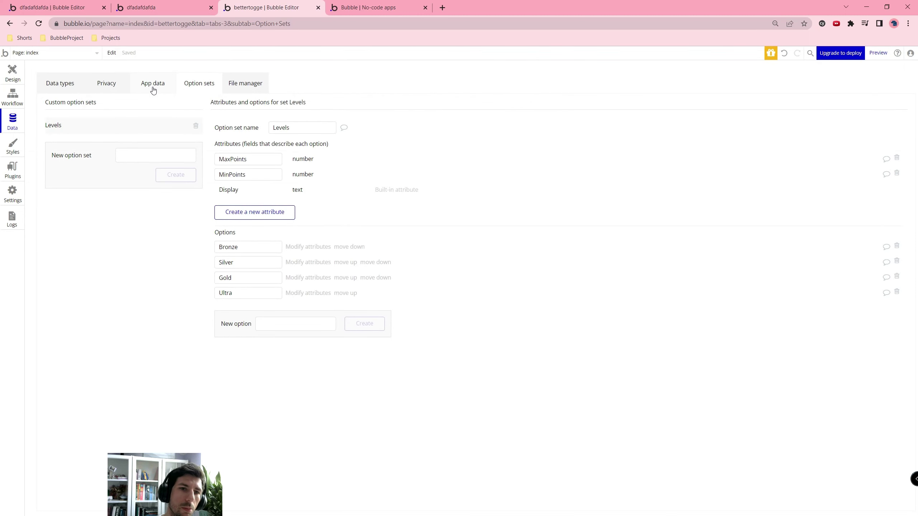
pyautogui.click(153, 85)
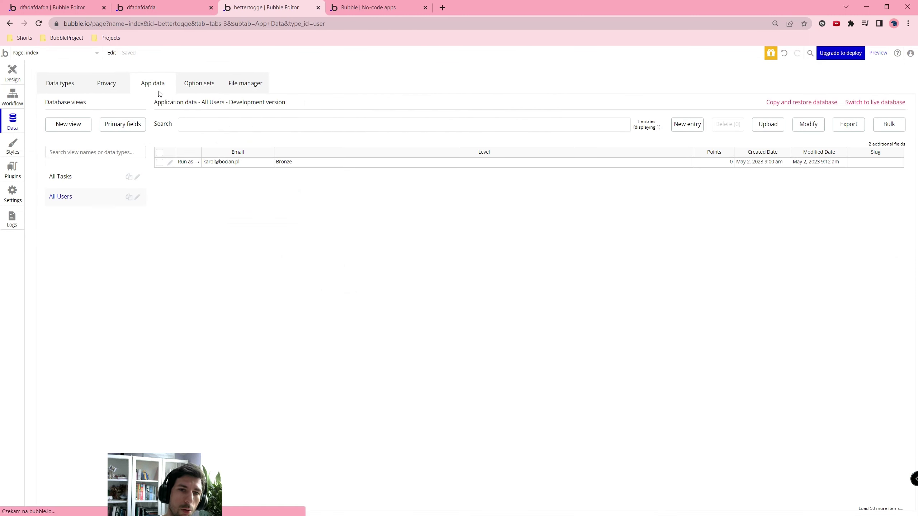
# Set the test user's entry to Silver with 23 points and save
pyautogui.click(170, 164)
pyautogui.click(143, 110)
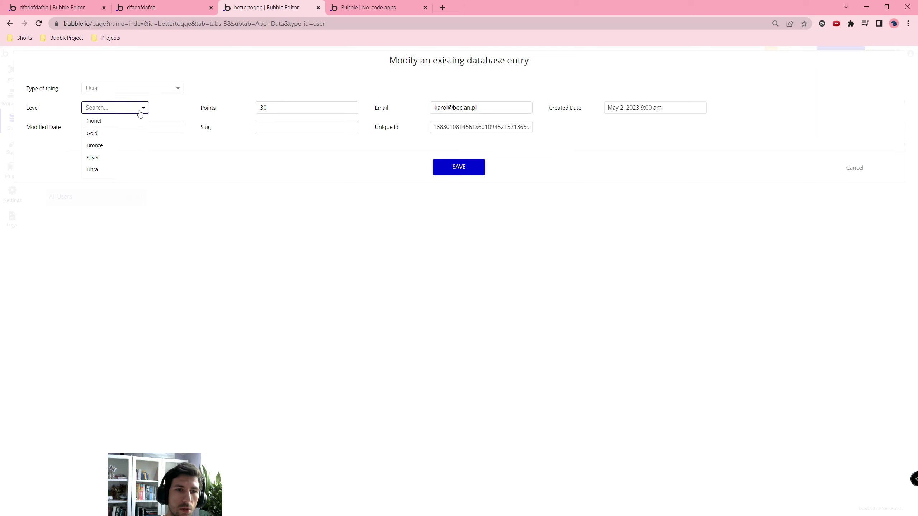
pyautogui.click(105, 159)
pyautogui.press('Tab')
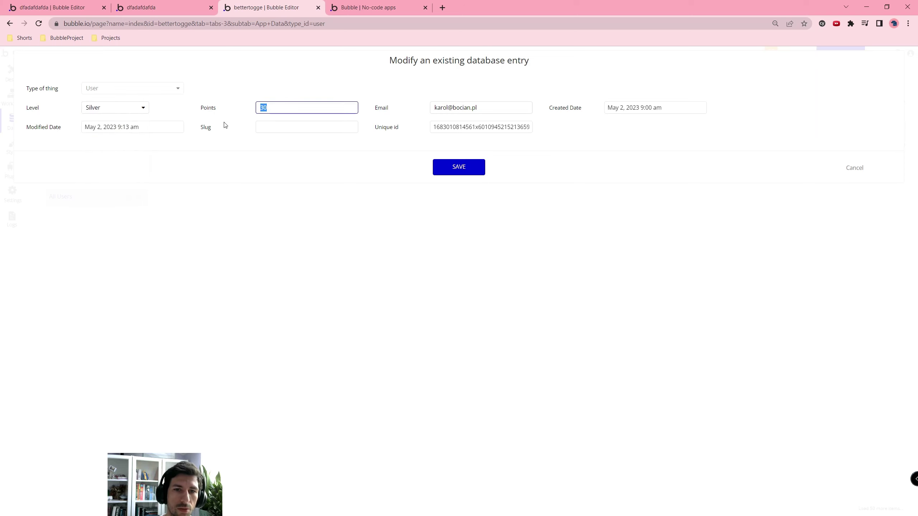
pyautogui.click(467, 168)
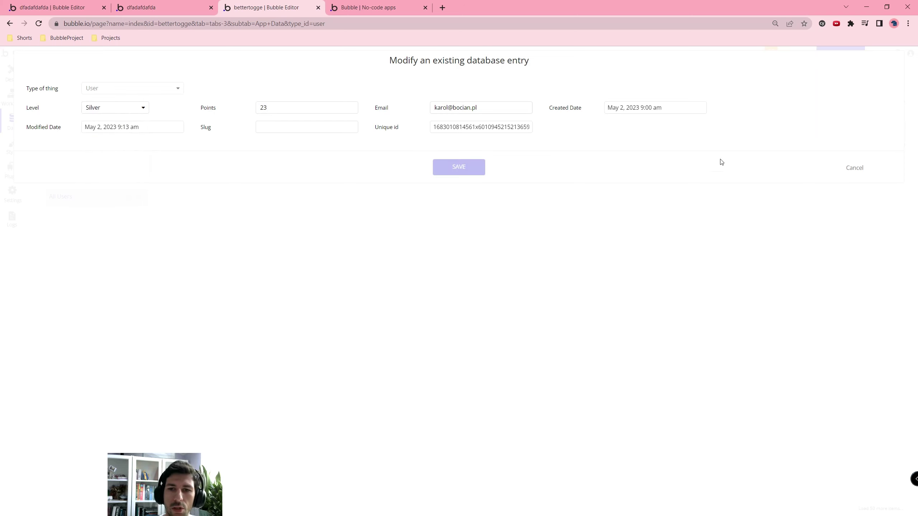
pyautogui.click(327, 7)
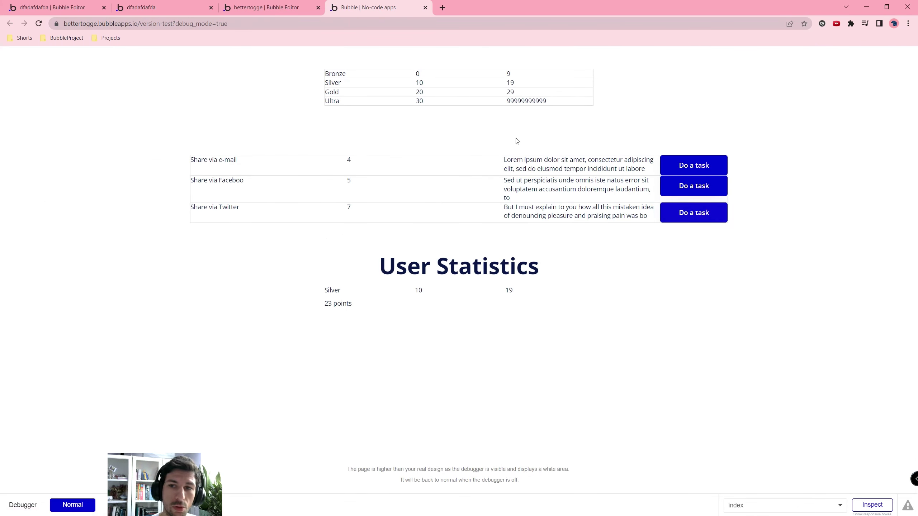
pyautogui.moveTo(500, 103); pyautogui.dragTo(548, 102)
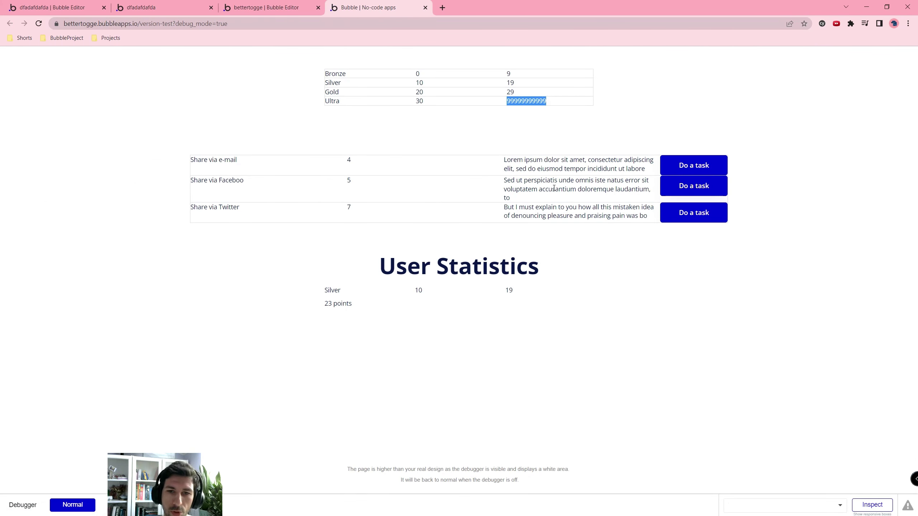
pyautogui.click(708, 217)
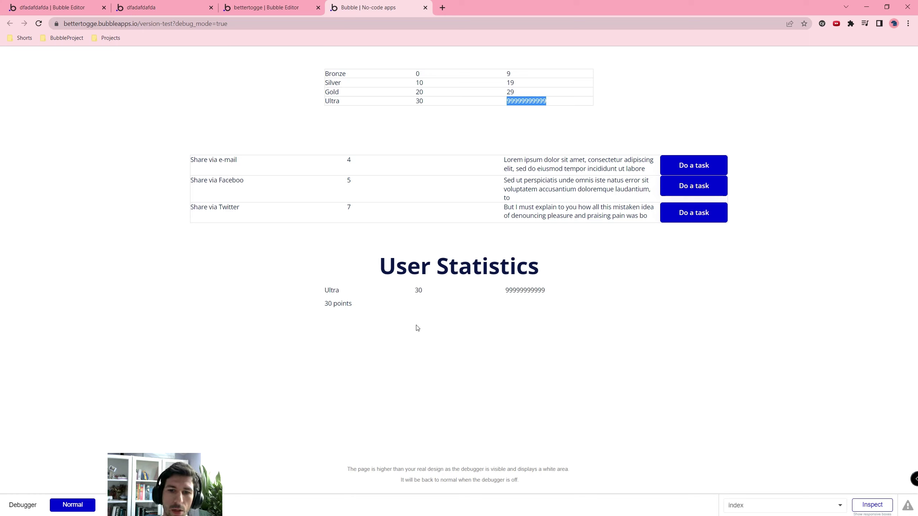
pyautogui.moveTo(325, 301); pyautogui.dragTo(352, 303)
pyautogui.doubleClick(331, 290)
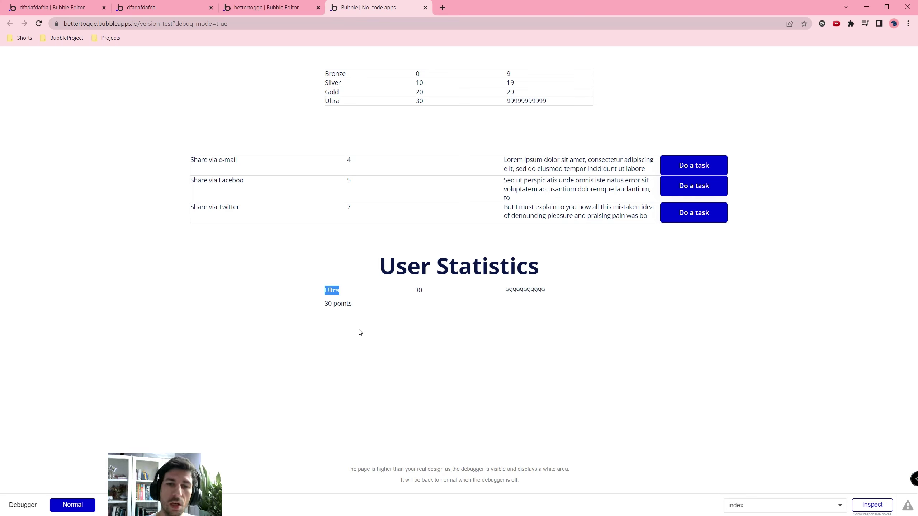
pyautogui.moveTo(356, 151); pyautogui.dragTo(290, 57)
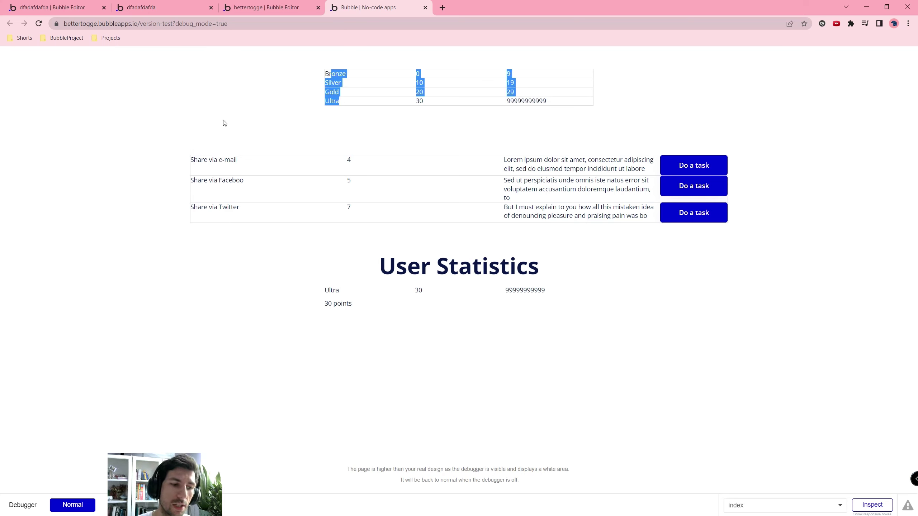